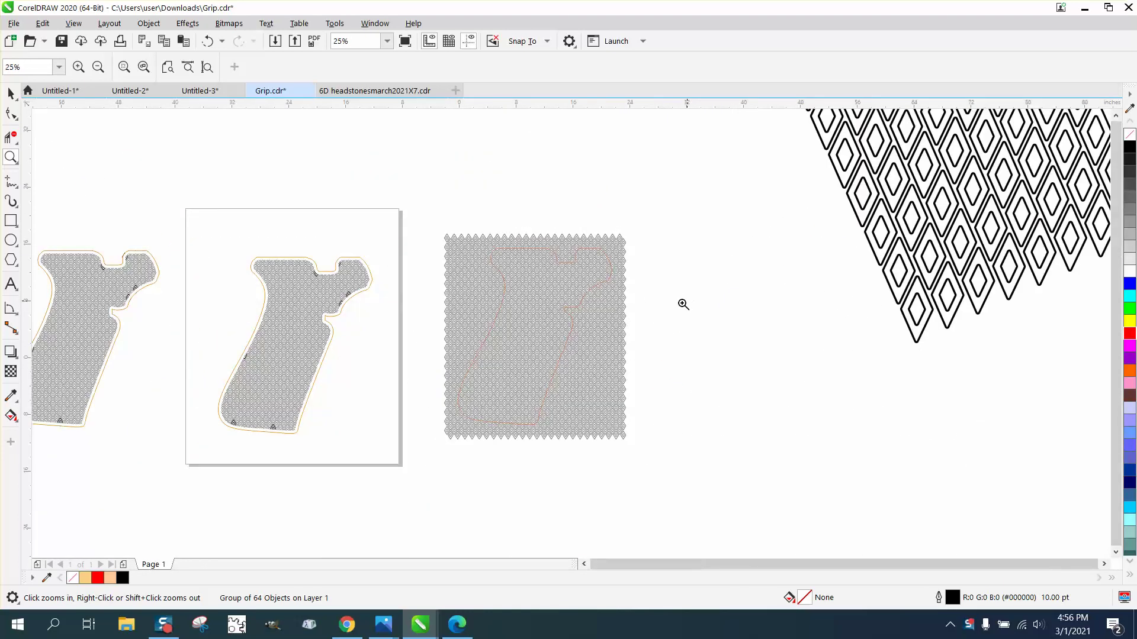
- Draw a four-sided polygon about 2.5 by 4.58 inches in the empty area beside the diamond pattern and make its outline black
scroll(680, 304, down, 1)
scroll(971, 333, up, 2)
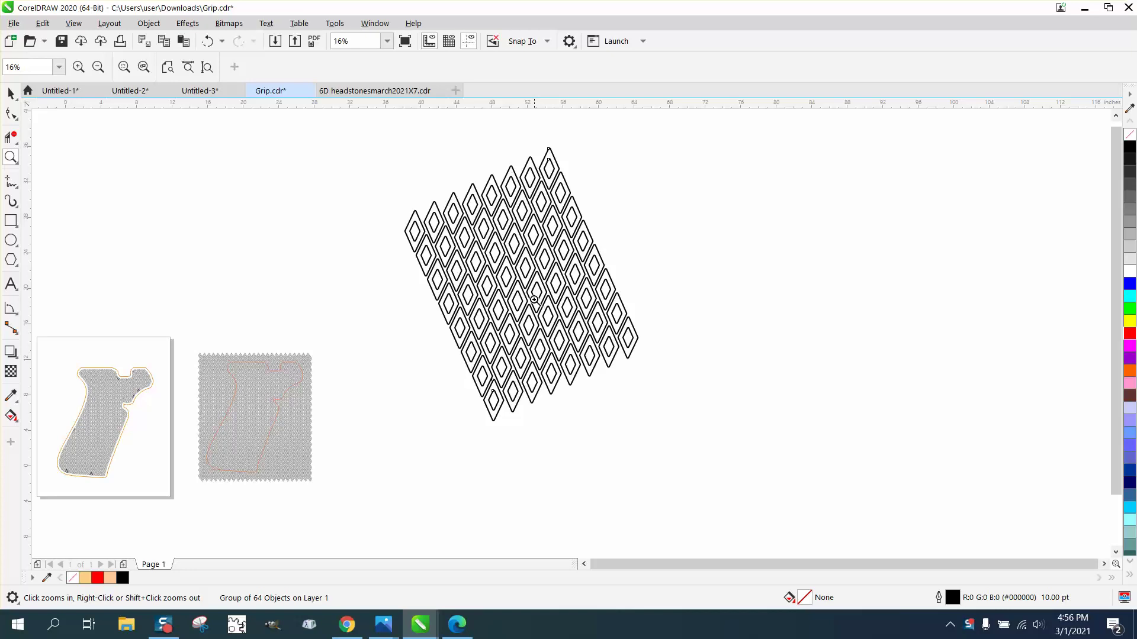
scroll(536, 301, down, 1)
scroll(338, 386, up, 4)
scroll(325, 361, down, 5)
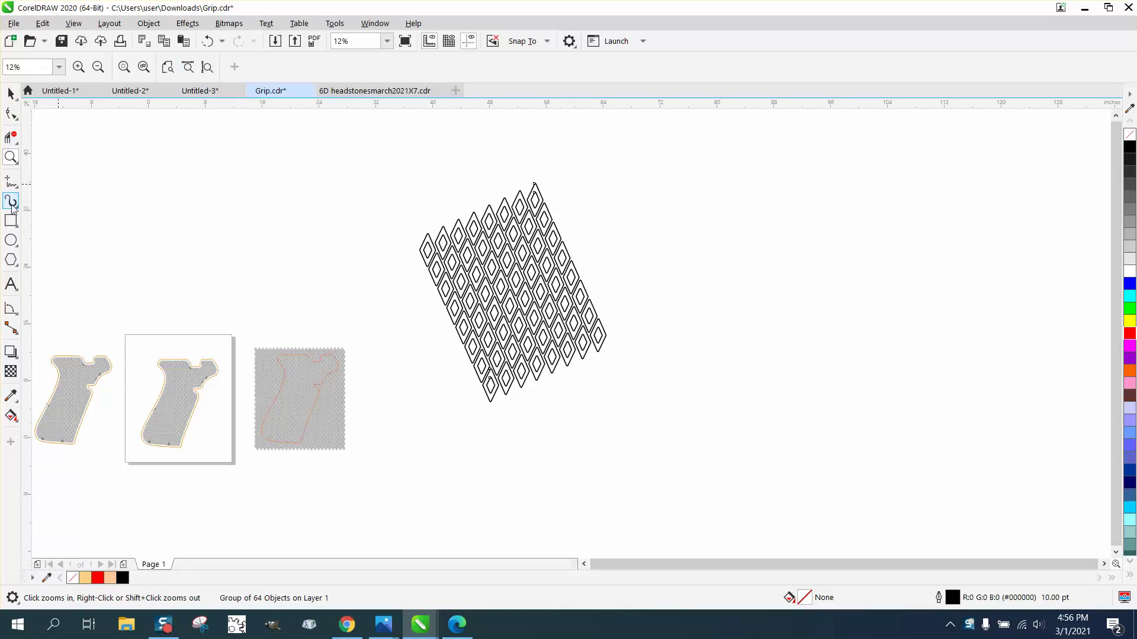
click(12, 224)
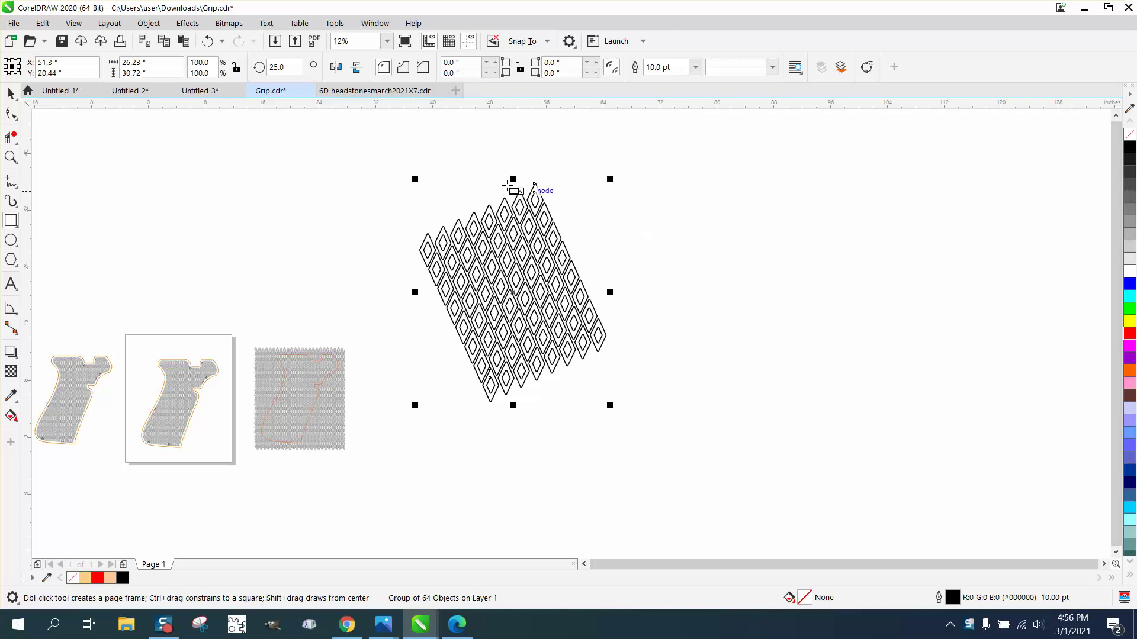
click(12, 259)
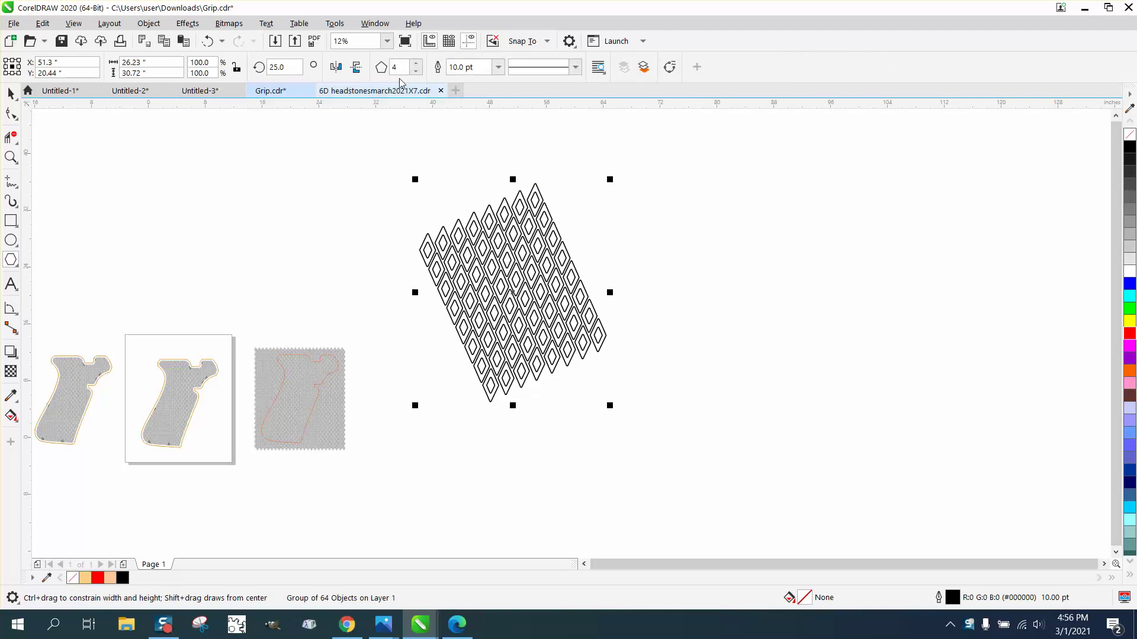
drag(725, 196, 708, 230)
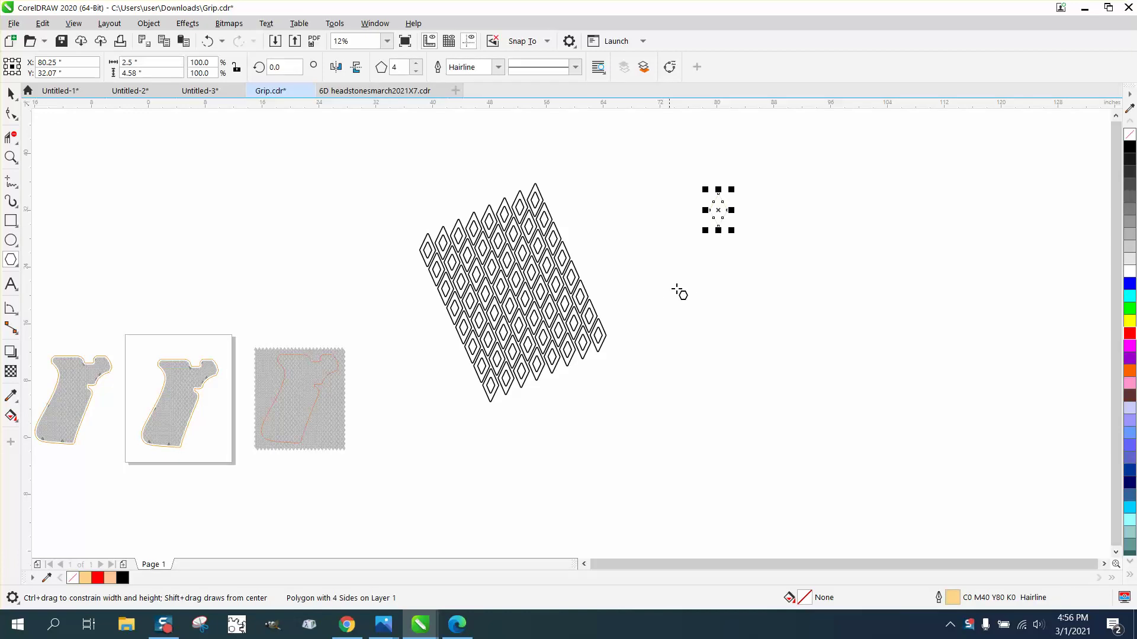
right_click(1127, 152)
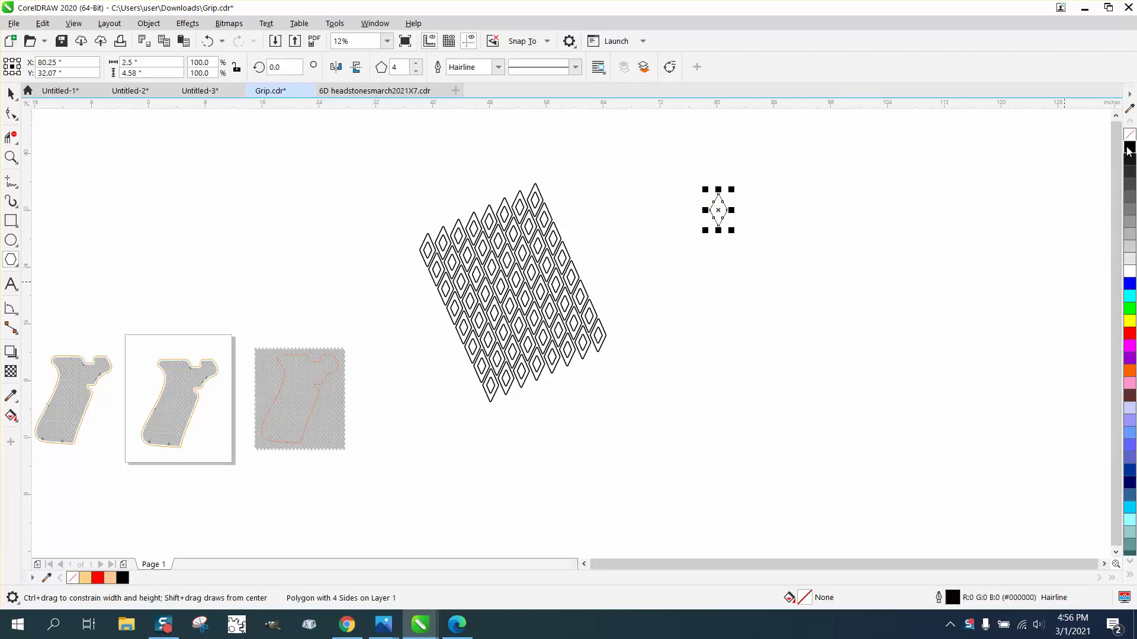
- Convert the new diamond polygon to curves
click(12, 157)
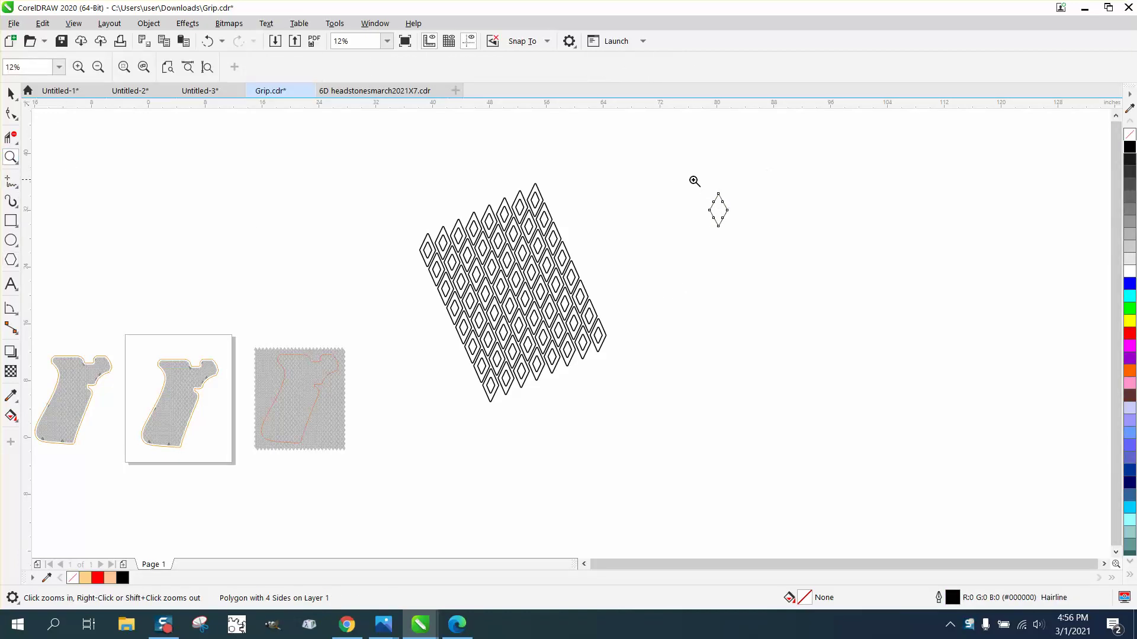
drag(671, 182, 768, 256)
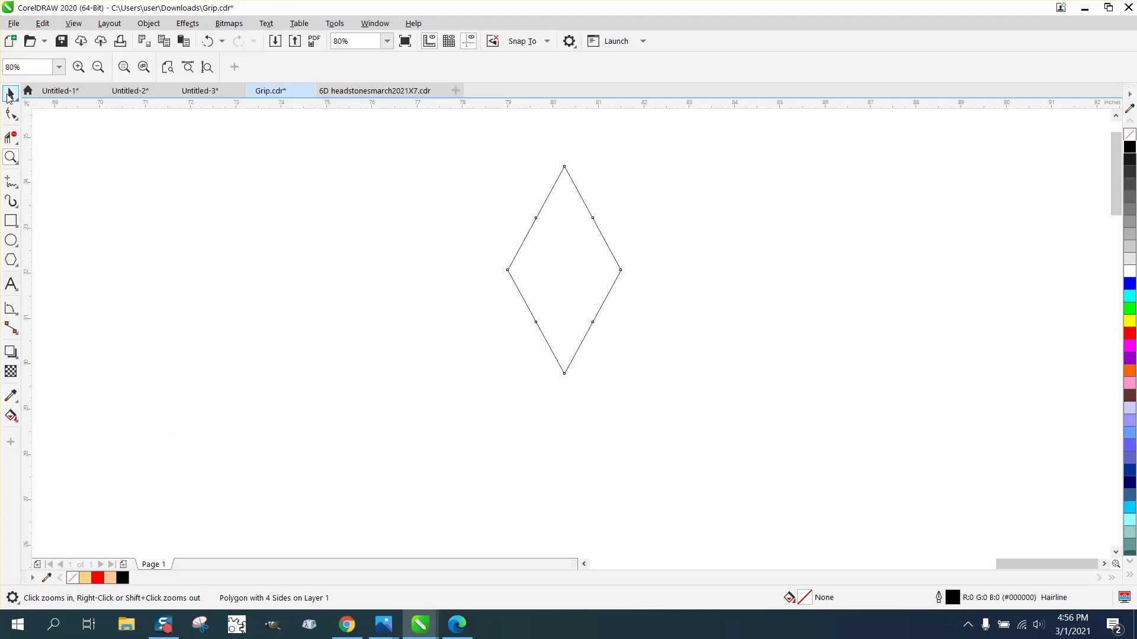
click(11, 94)
click(144, 23)
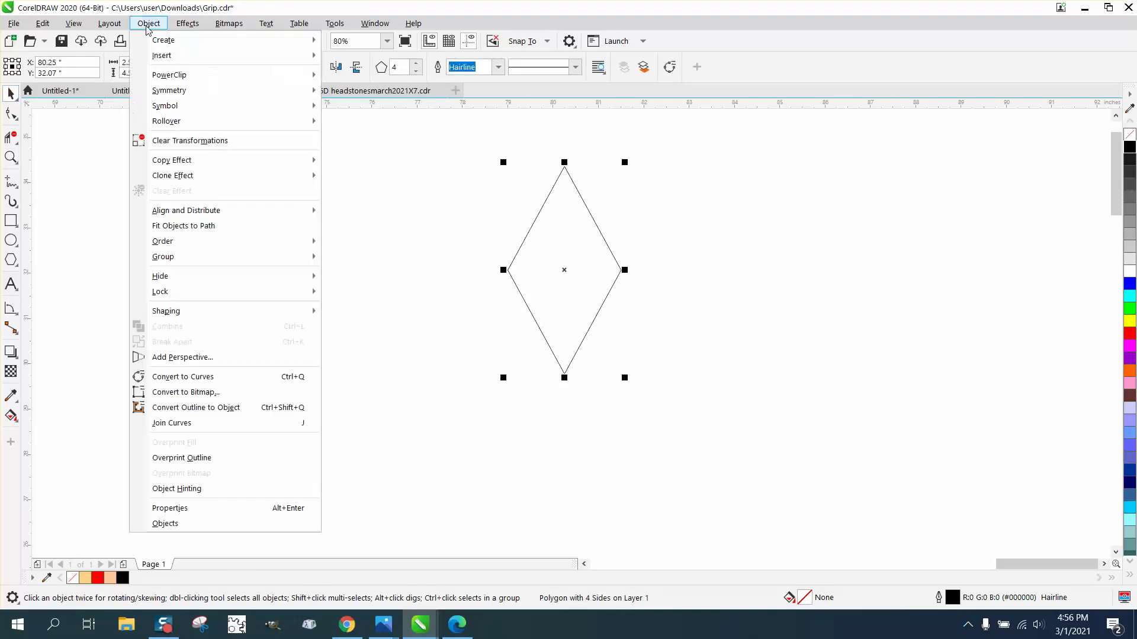
click(216, 378)
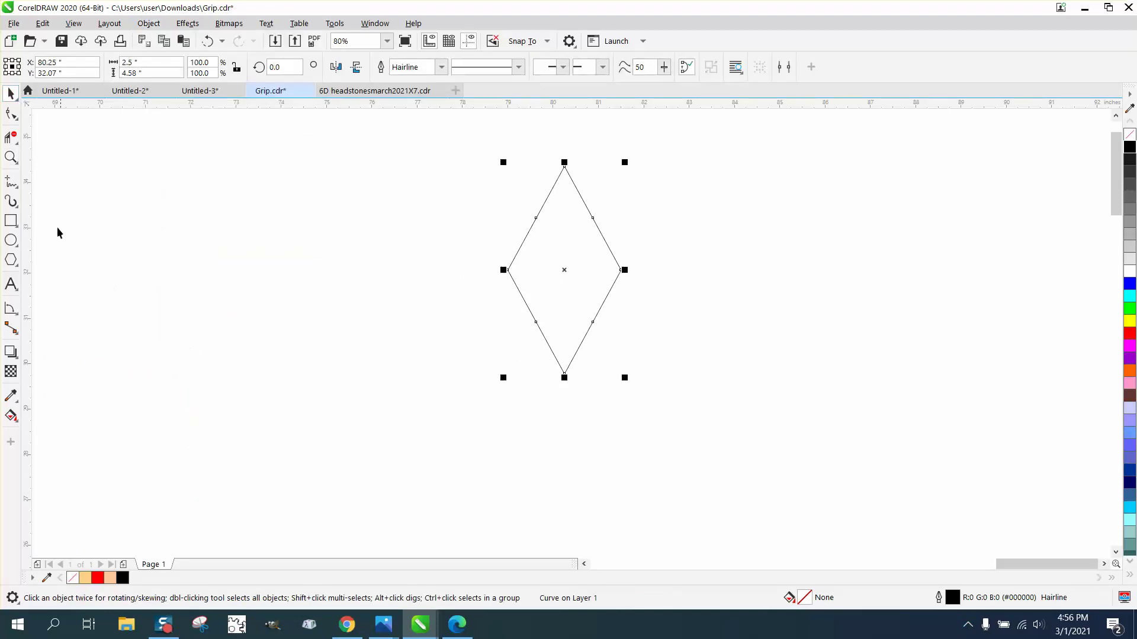
- Delete the midpoint nodes on all four sides of the diamond, leaving only the corner nodes
click(11, 115)
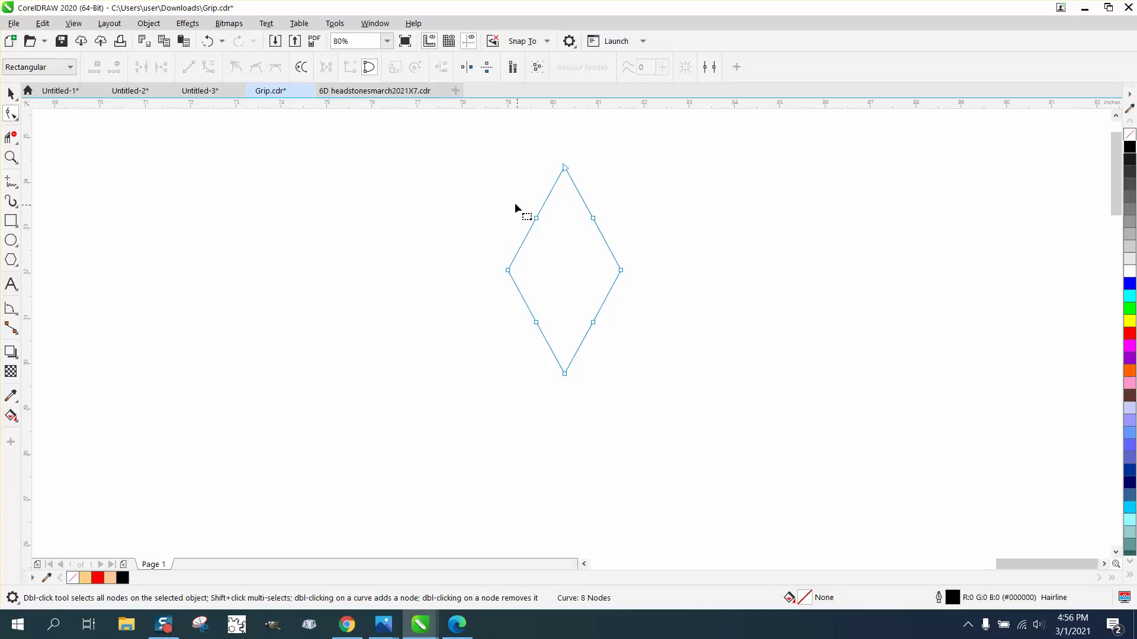
drag(633, 225, 634, 226)
key(Delete)
drag(539, 334, 530, 335)
key(Delete)
click(11, 93)
- Round all four corners of the diamond with a 0.1 inch fillet and check the rounded tip up close
click(375, 24)
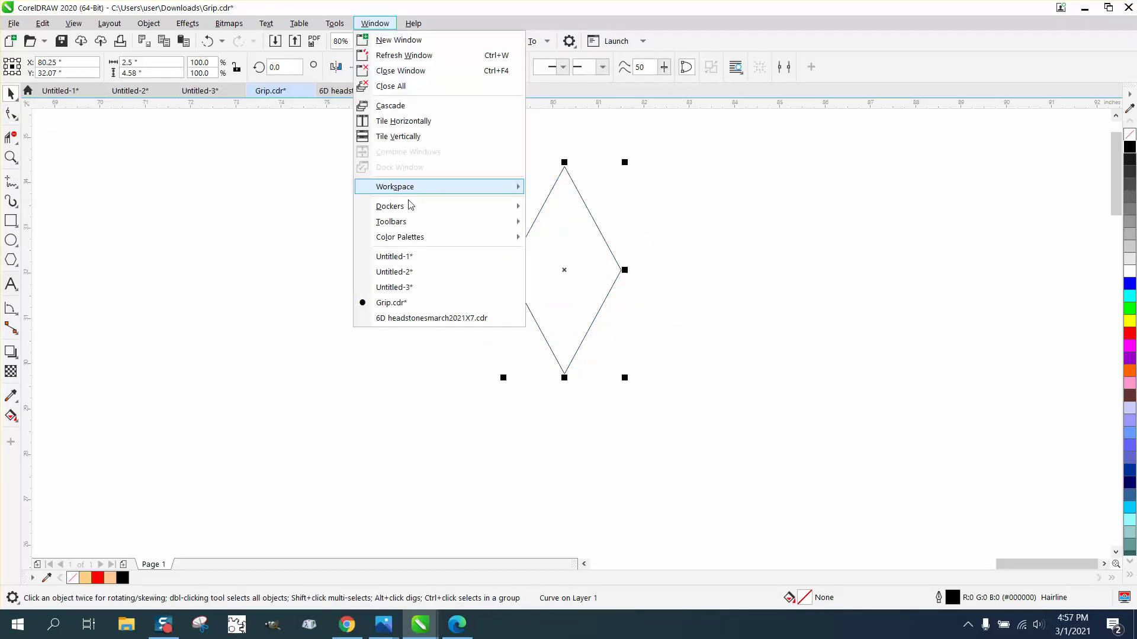
mouse_move(414, 206)
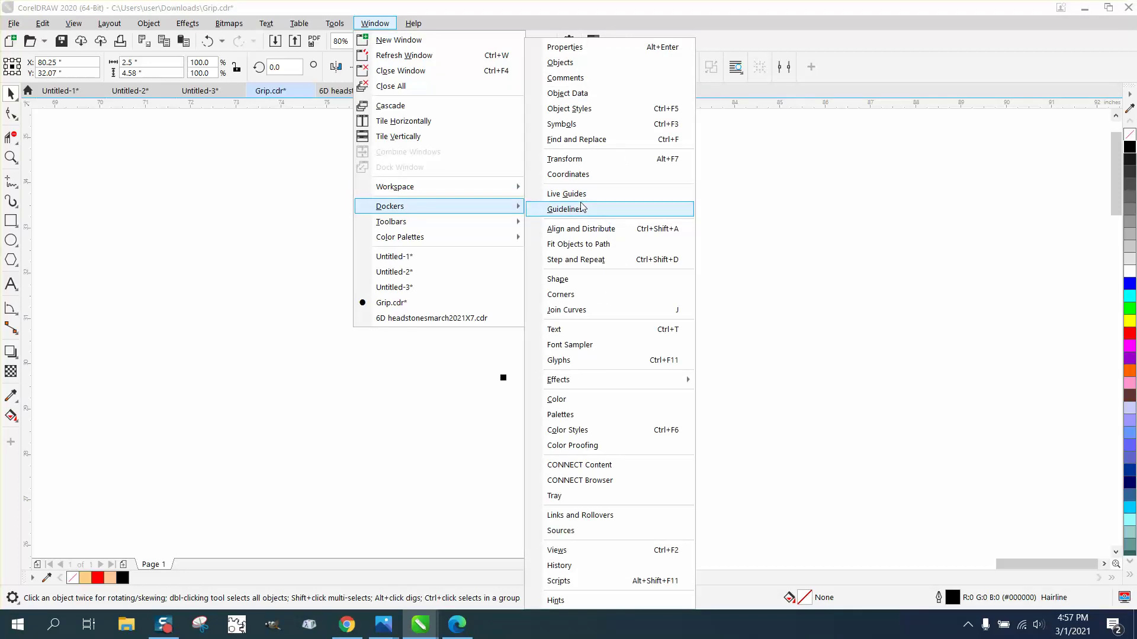
click(571, 295)
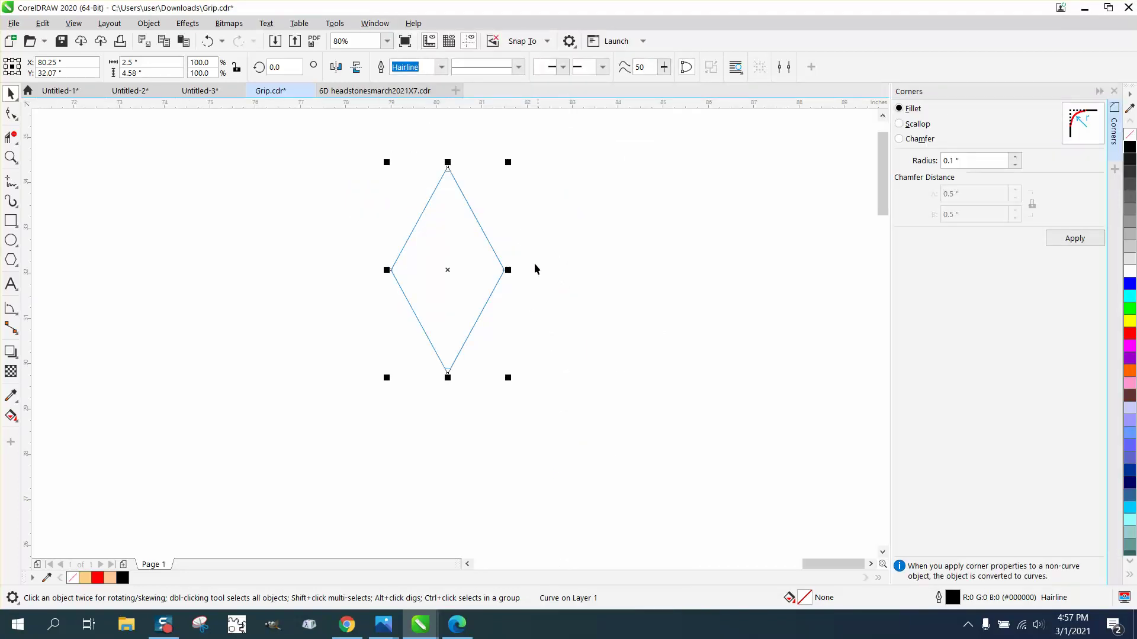
click(10, 113)
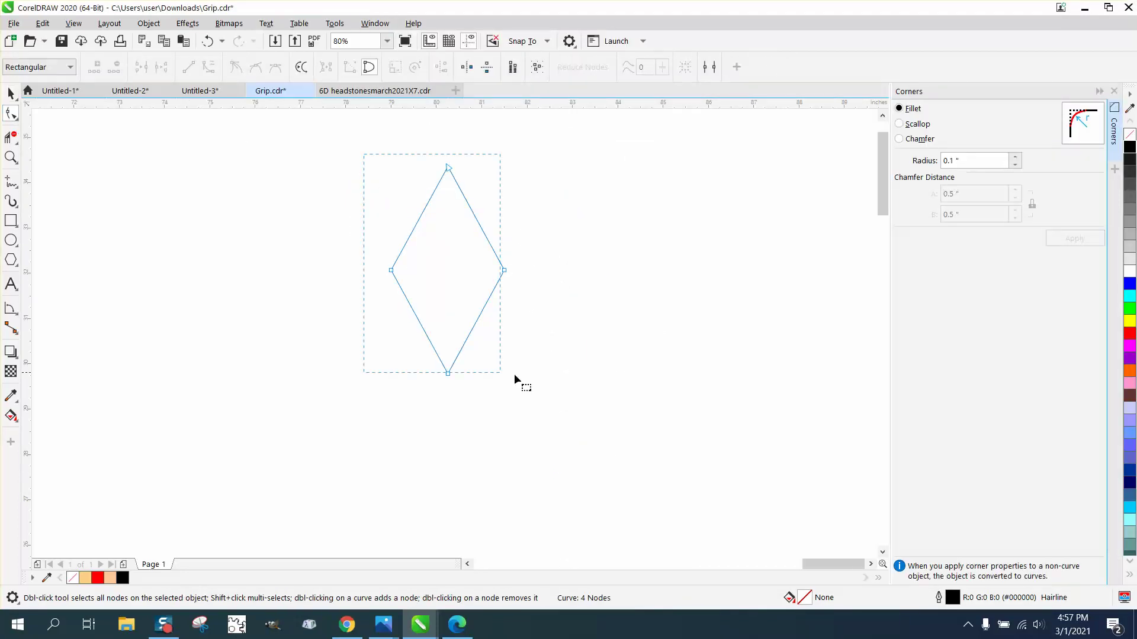
drag(514, 375, 616, 399)
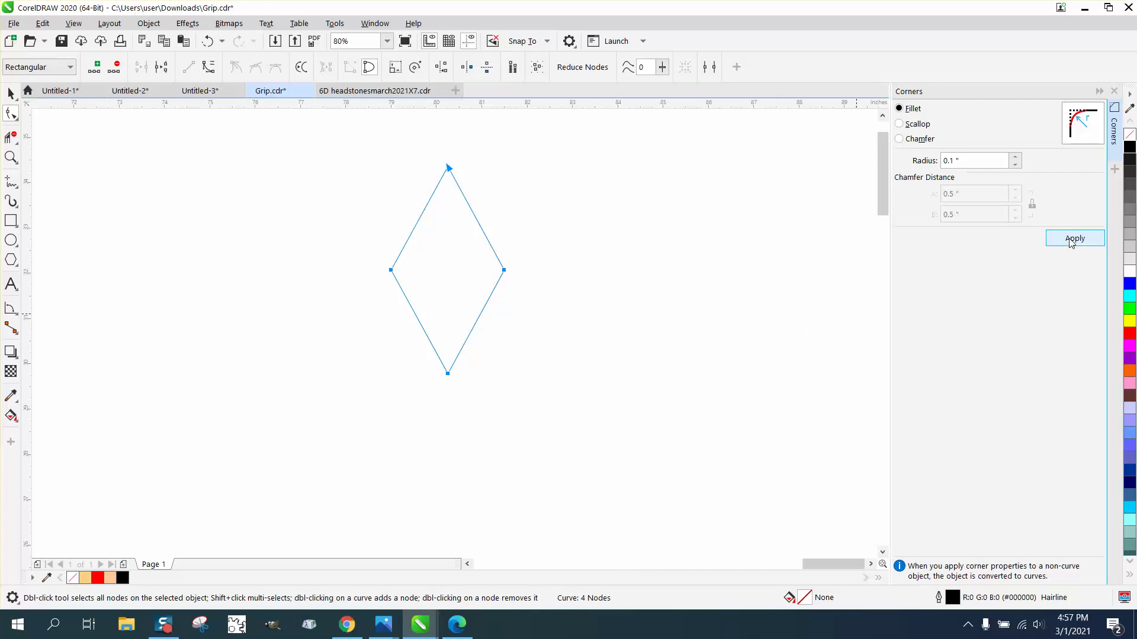
click(961, 164)
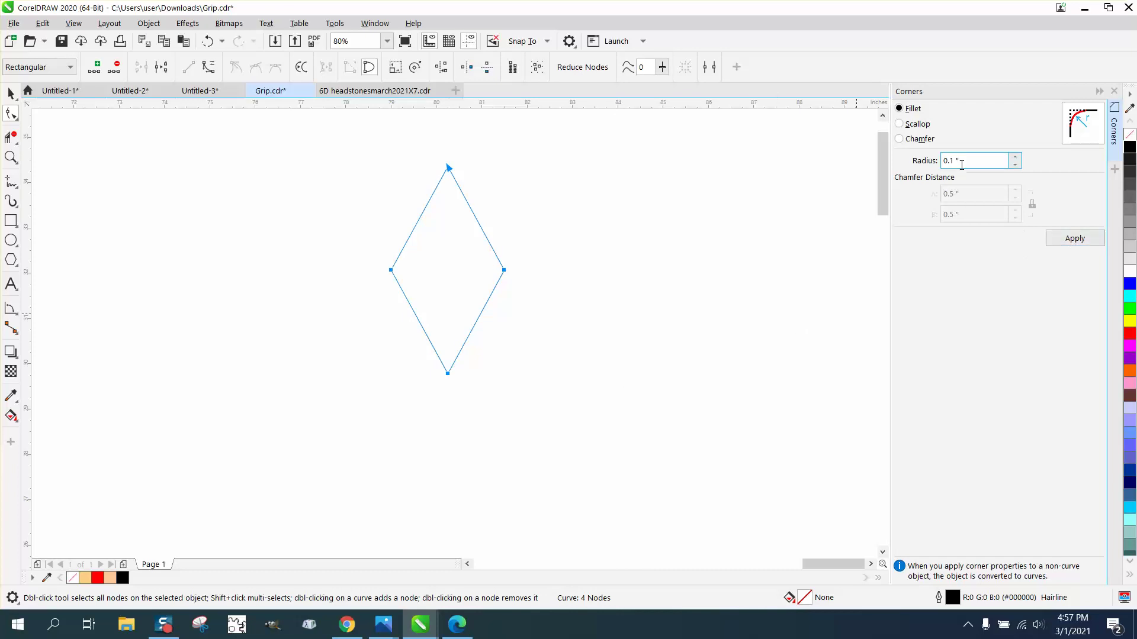
click(1065, 242)
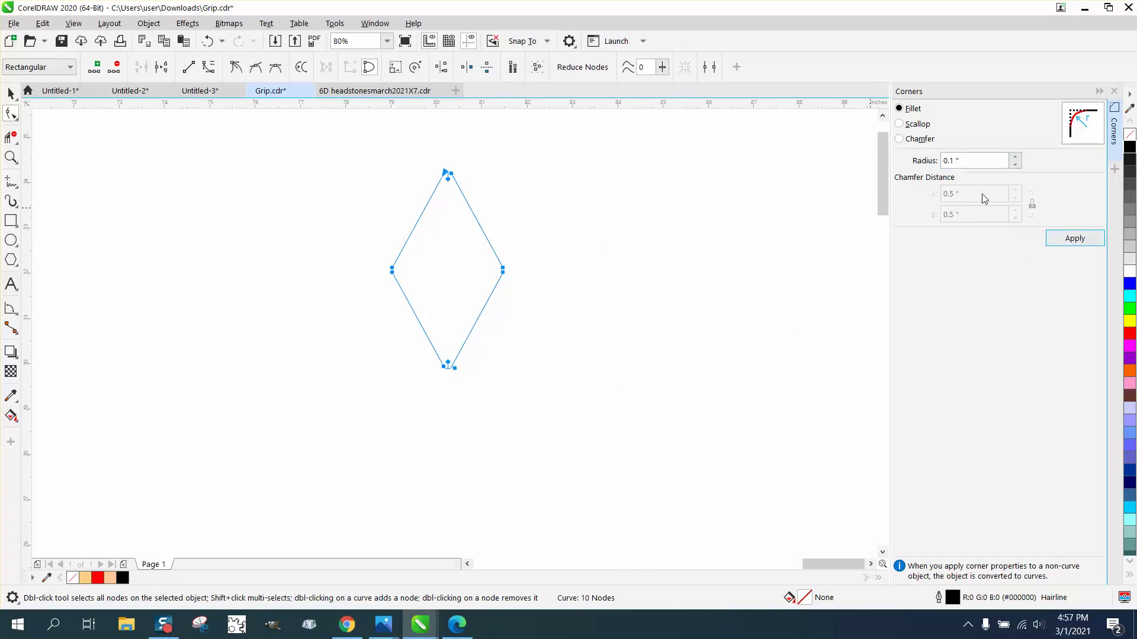
click(13, 159)
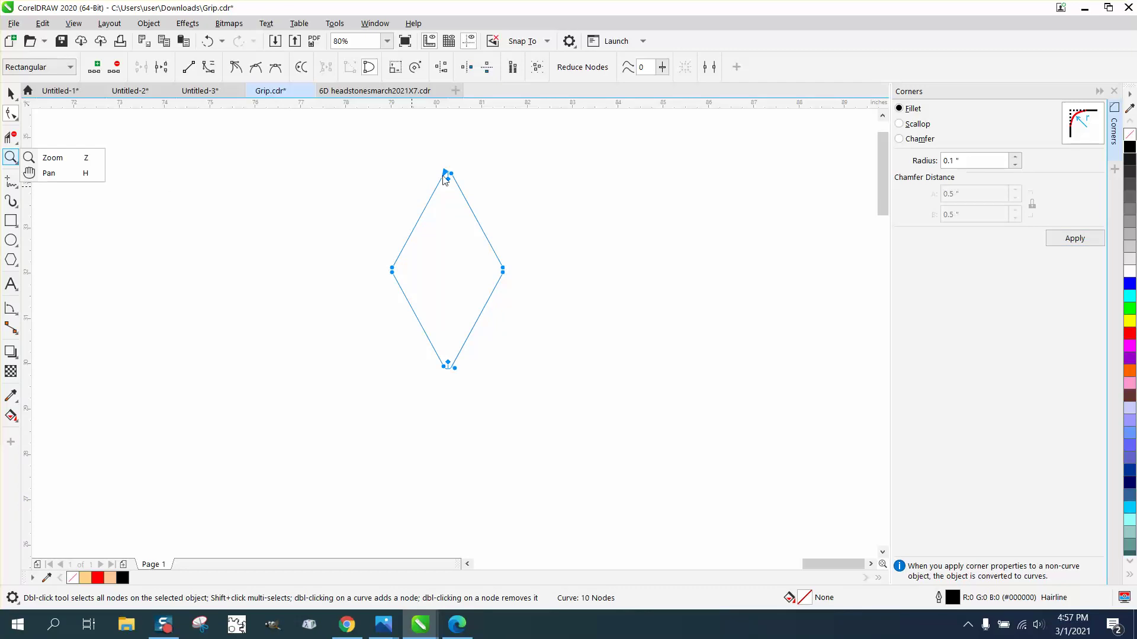
click(47, 159)
drag(438, 176, 496, 219)
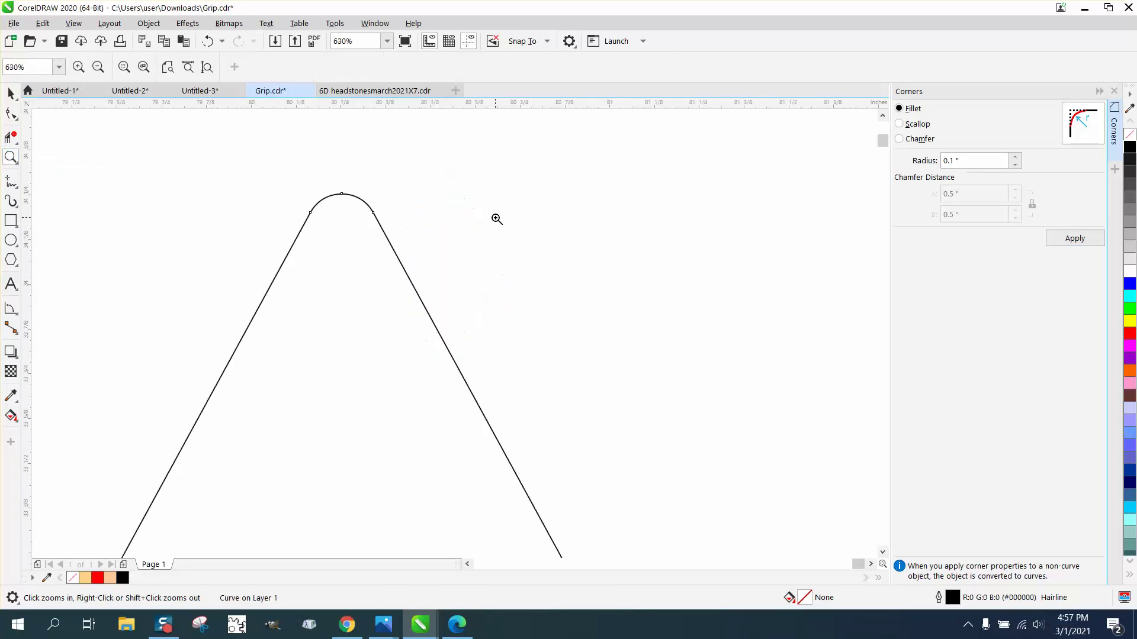
right_click(450, 218)
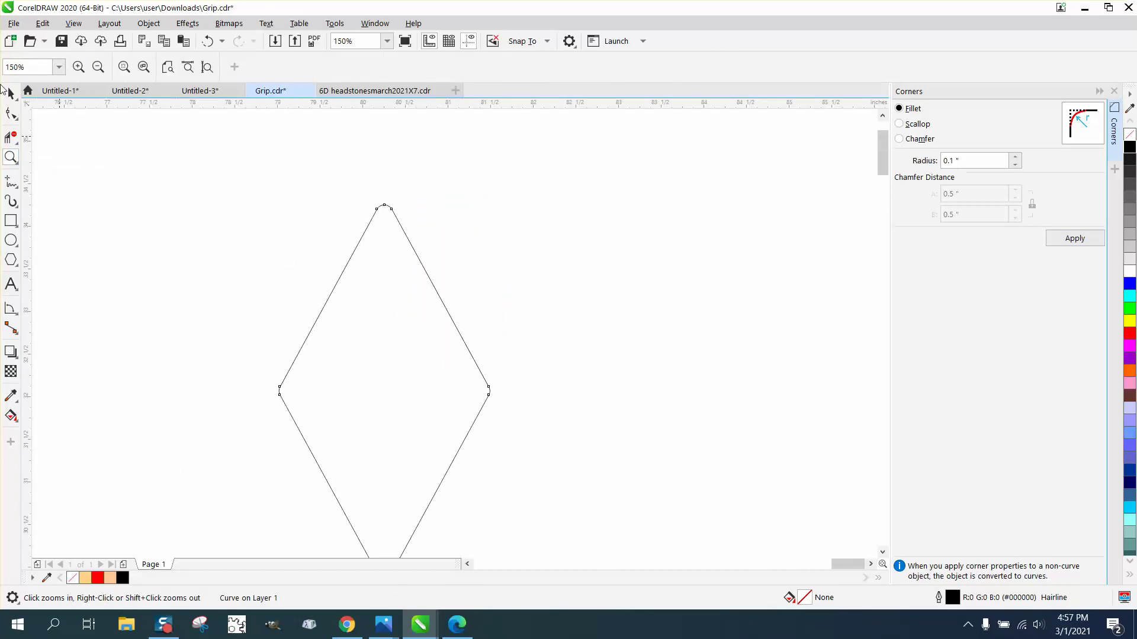
- Scale the diamond down proportionally to about 0.96 by 1.7 inches and move it to about X 80.48, Y 32.28 inches
click(11, 94)
scroll(426, 206, down, 2)
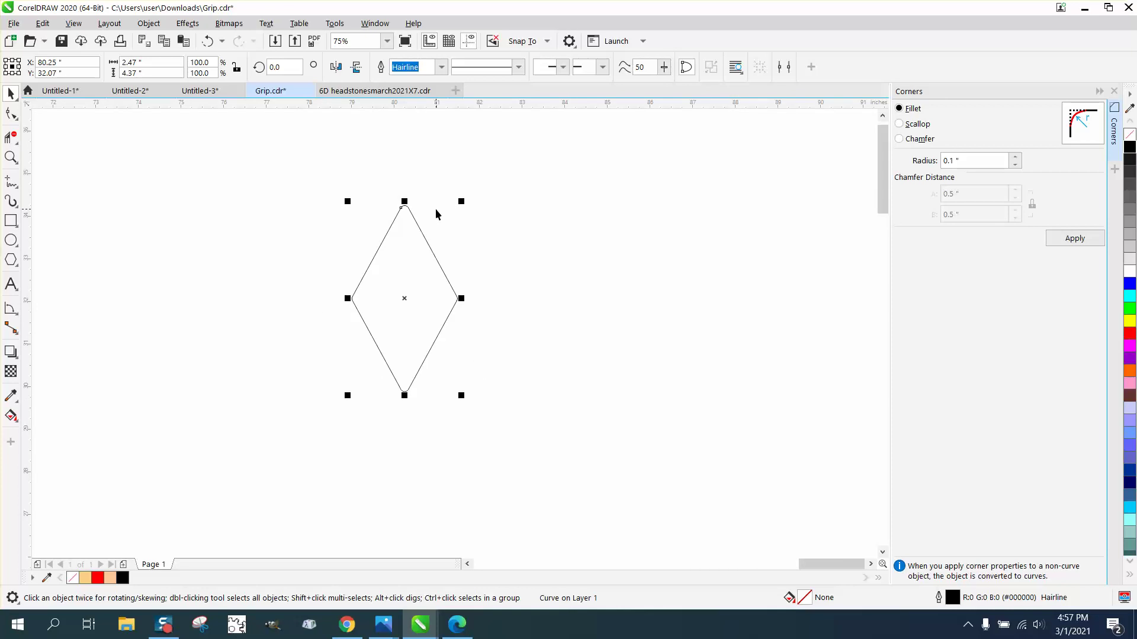
key(Escape)
drag(462, 202, 397, 315)
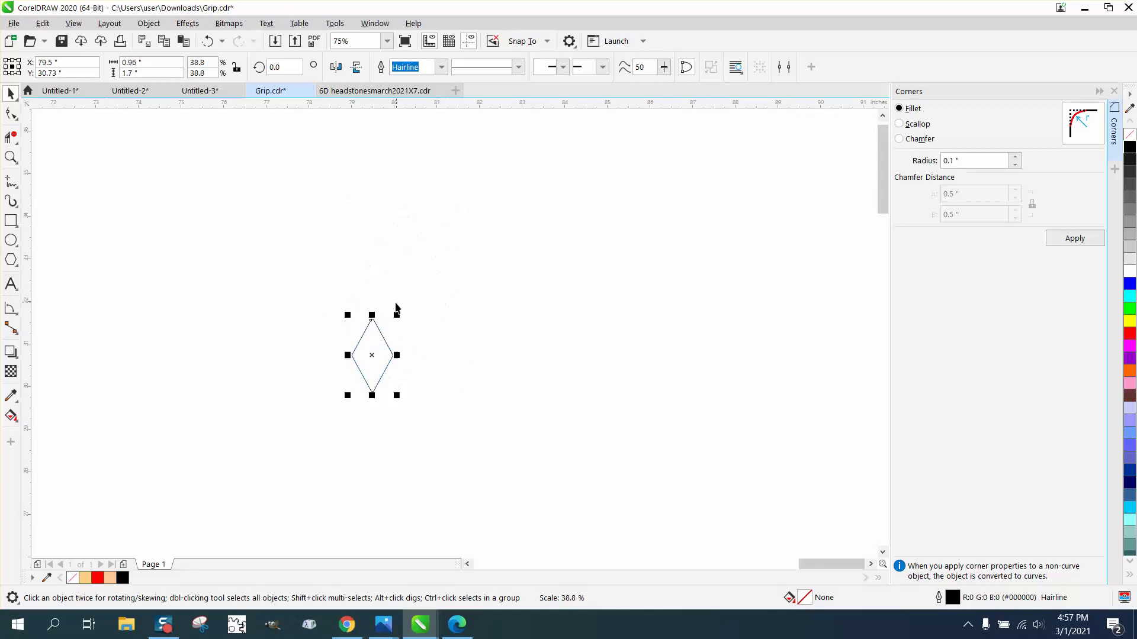
drag(370, 353, 415, 289)
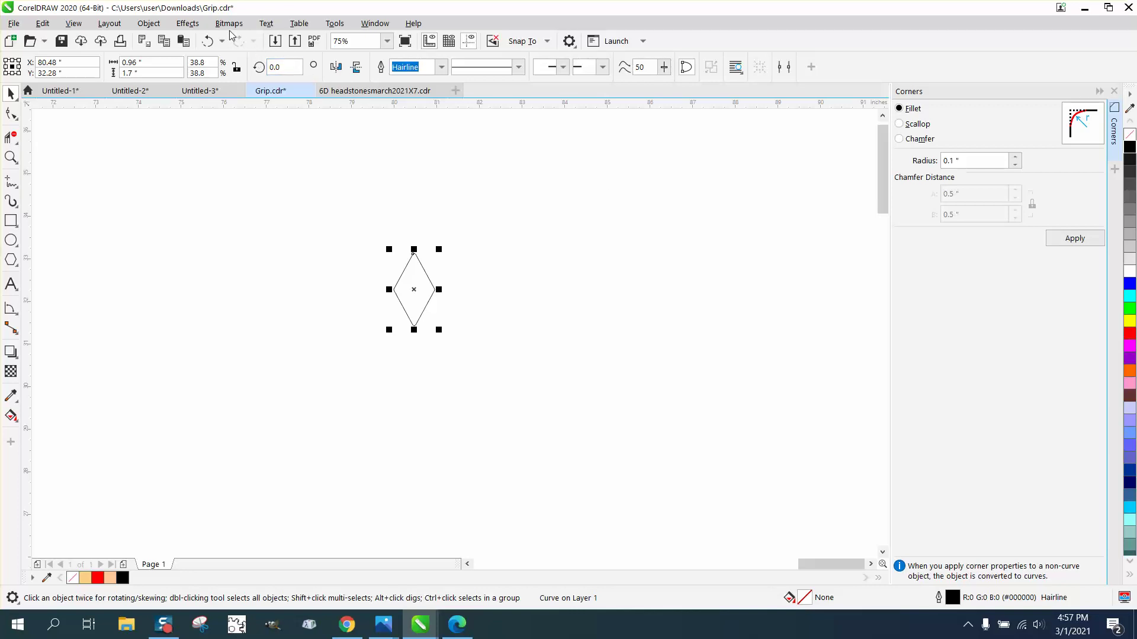
- Try to add a one-step inside contour with a 0.5 inch offset to the diamond
click(187, 24)
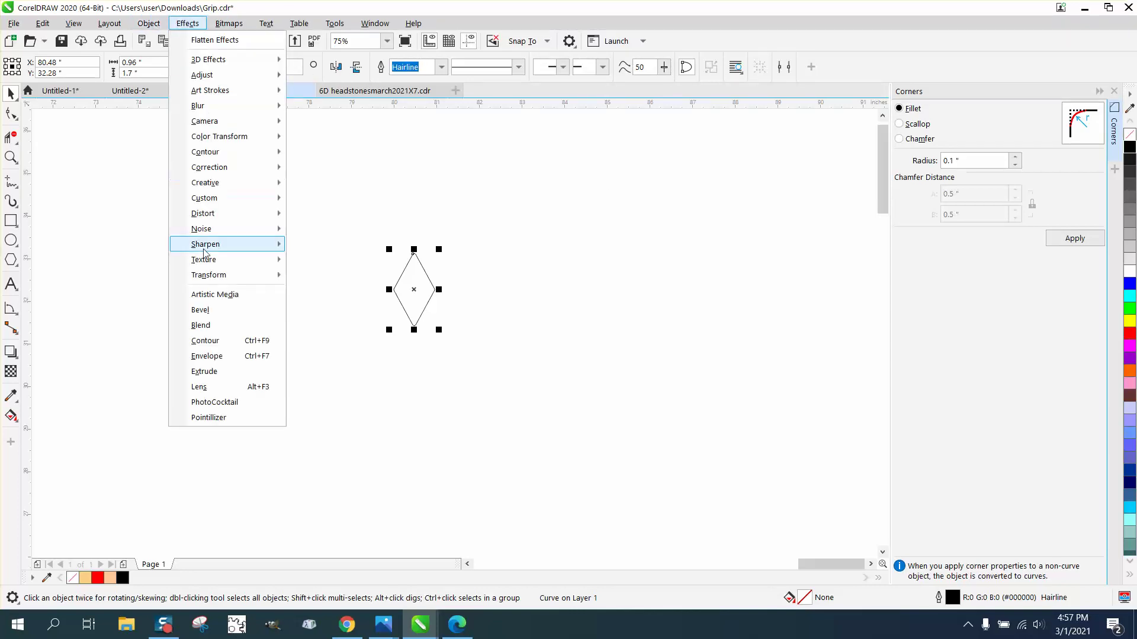
click(214, 339)
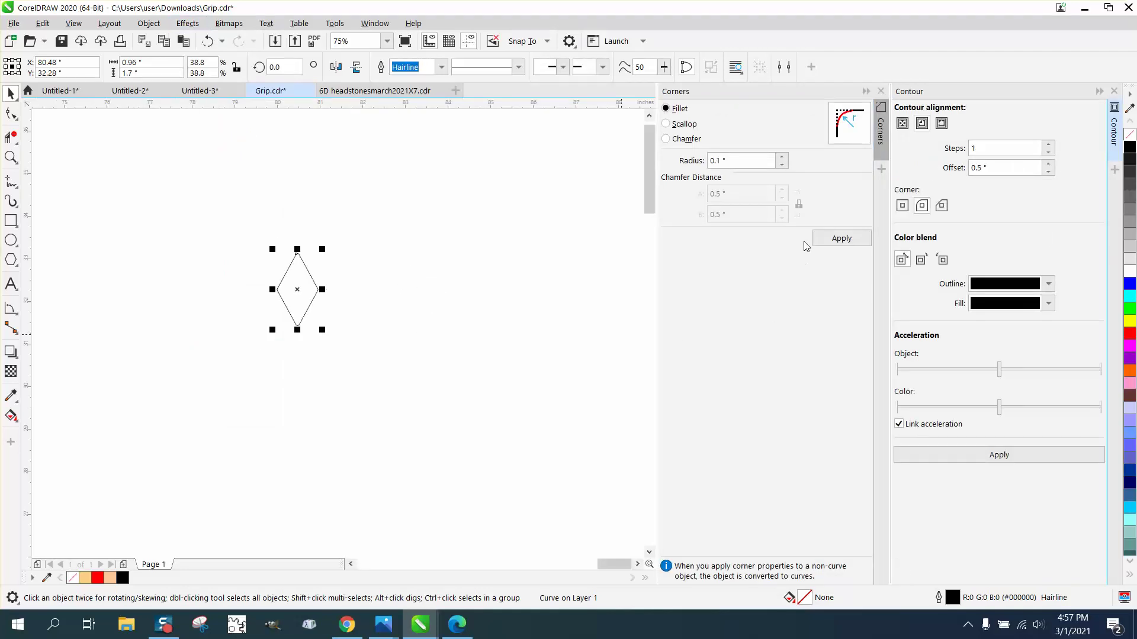
click(999, 455)
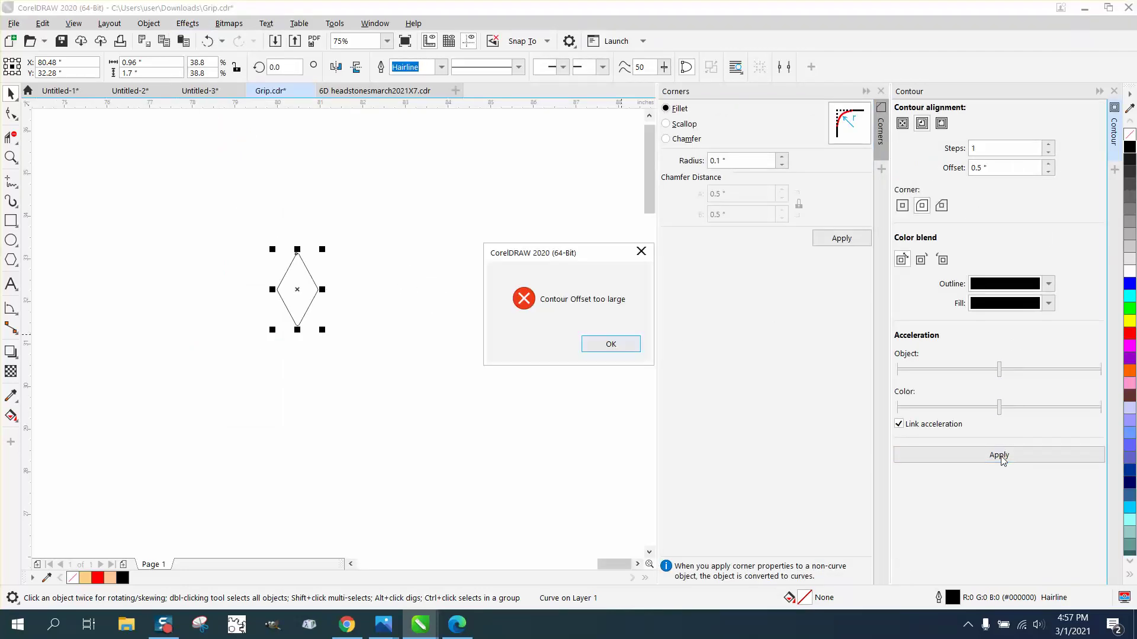
click(611, 344)
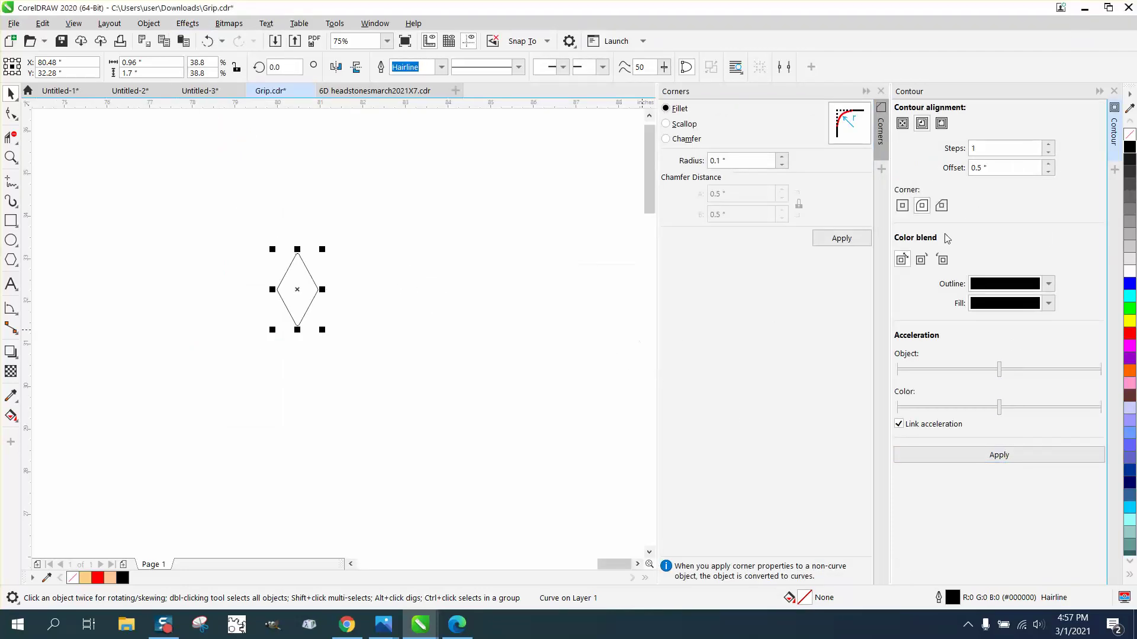
- Try a one-step outside contour with a 0.5 inch offset on the diamond and undo it
click(941, 123)
click(999, 454)
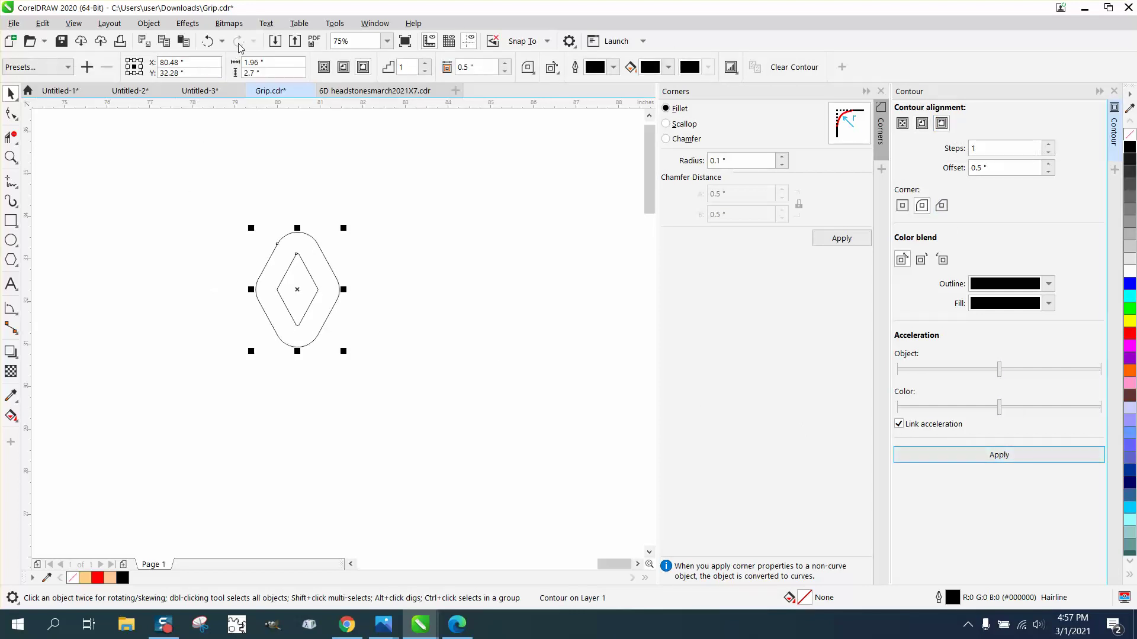
click(207, 41)
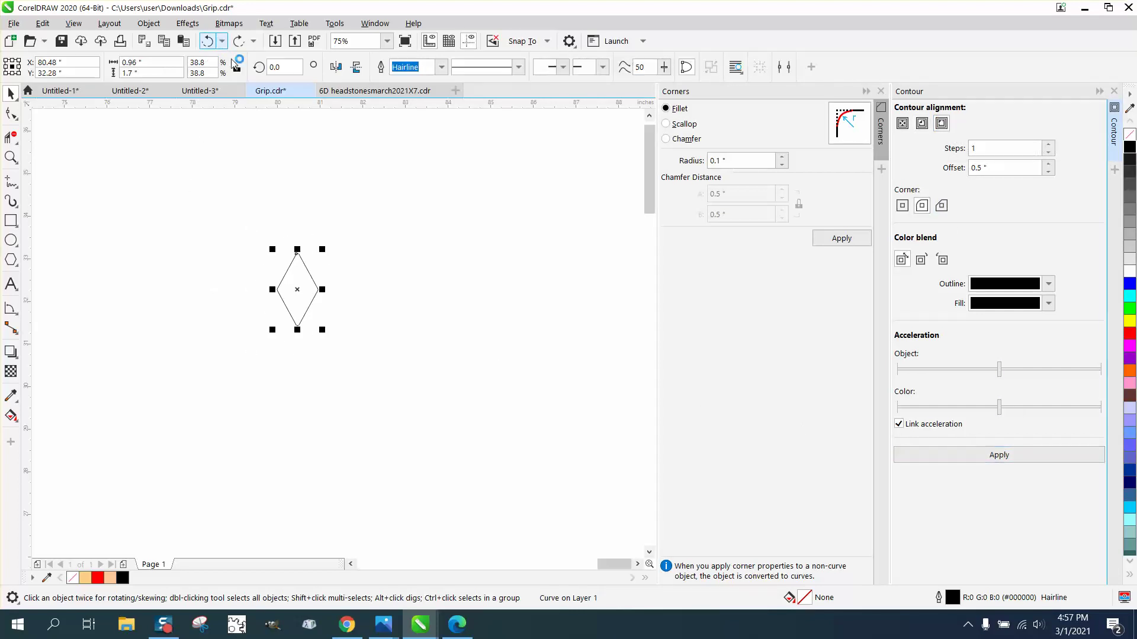
- Try the outside contour on the diamond with a 0.3 inch offset, inspect its spacing and undo it
double_click(1007, 171)
text(.3)
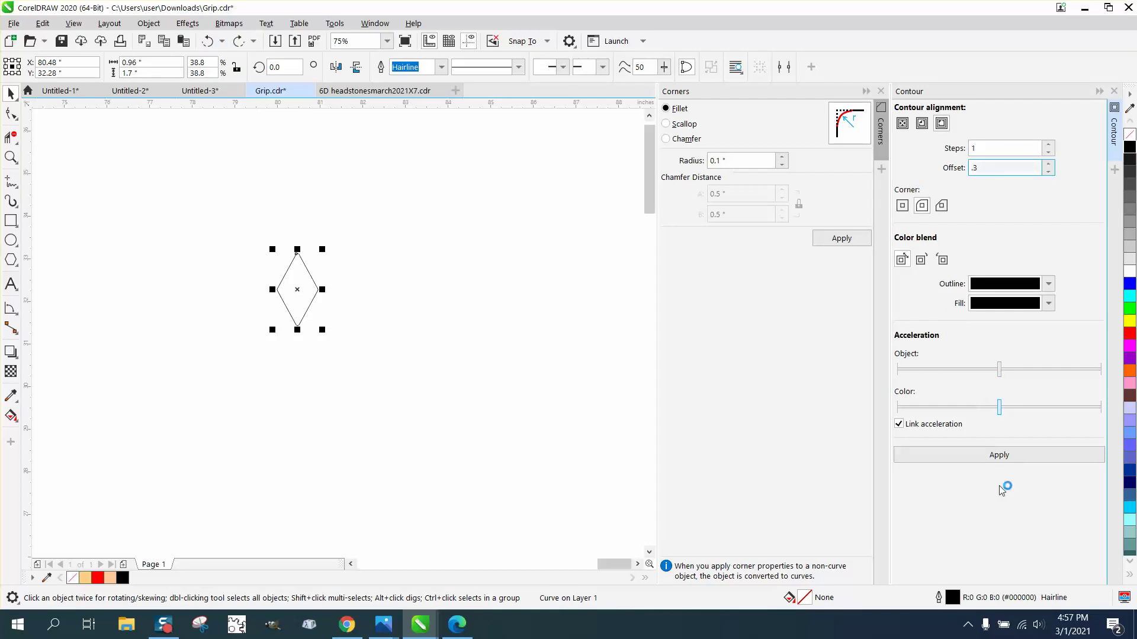
click(996, 458)
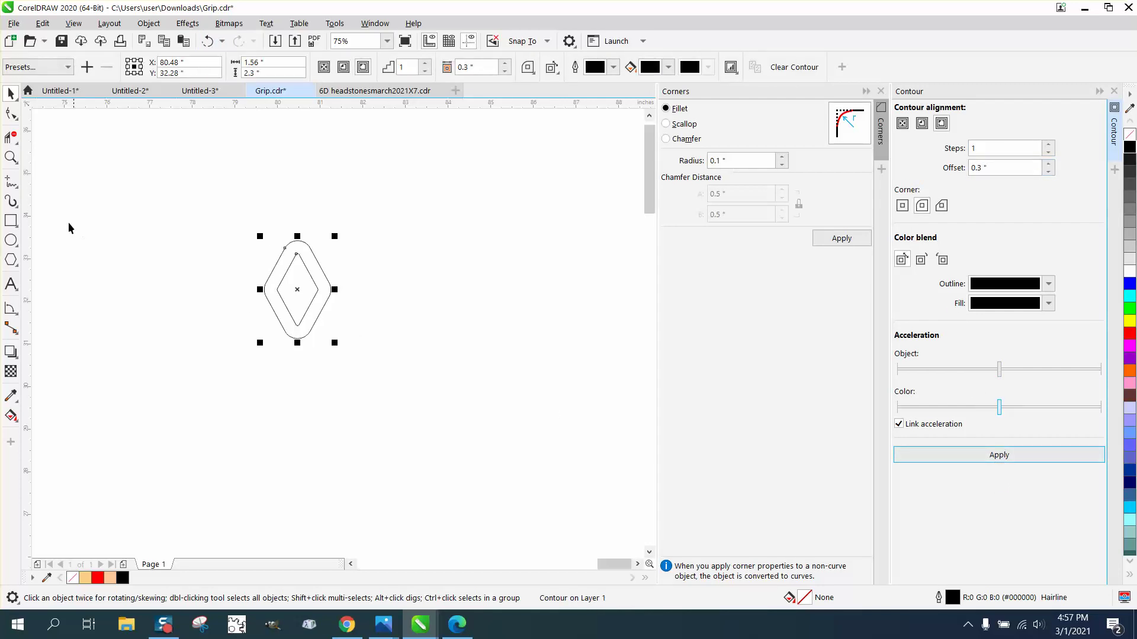
click(11, 157)
drag(216, 203, 414, 363)
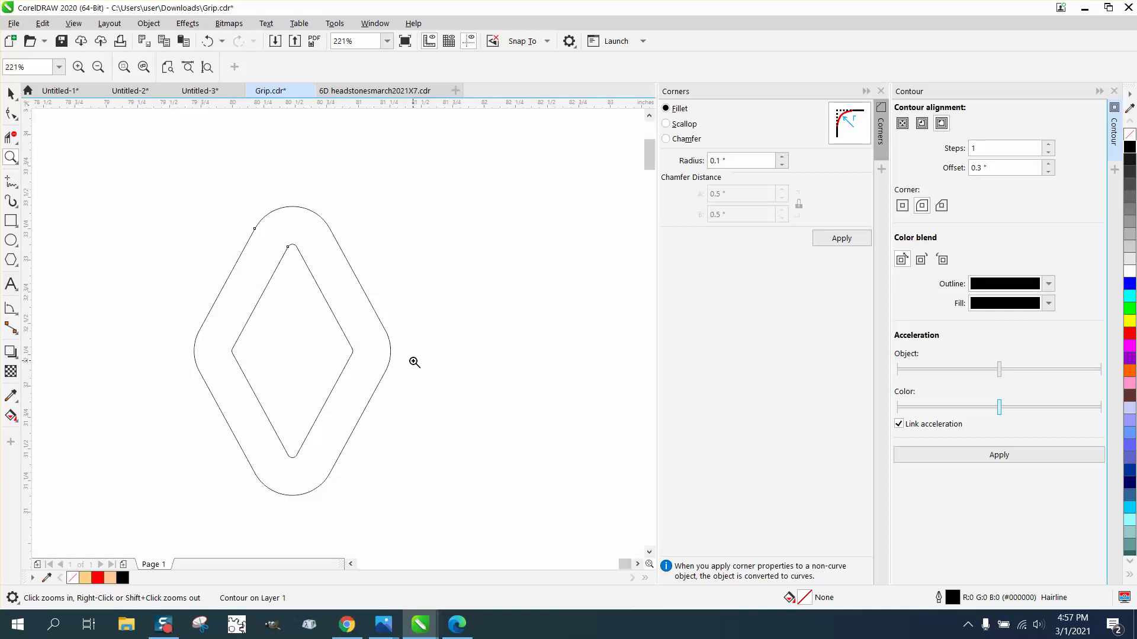
click(11, 93)
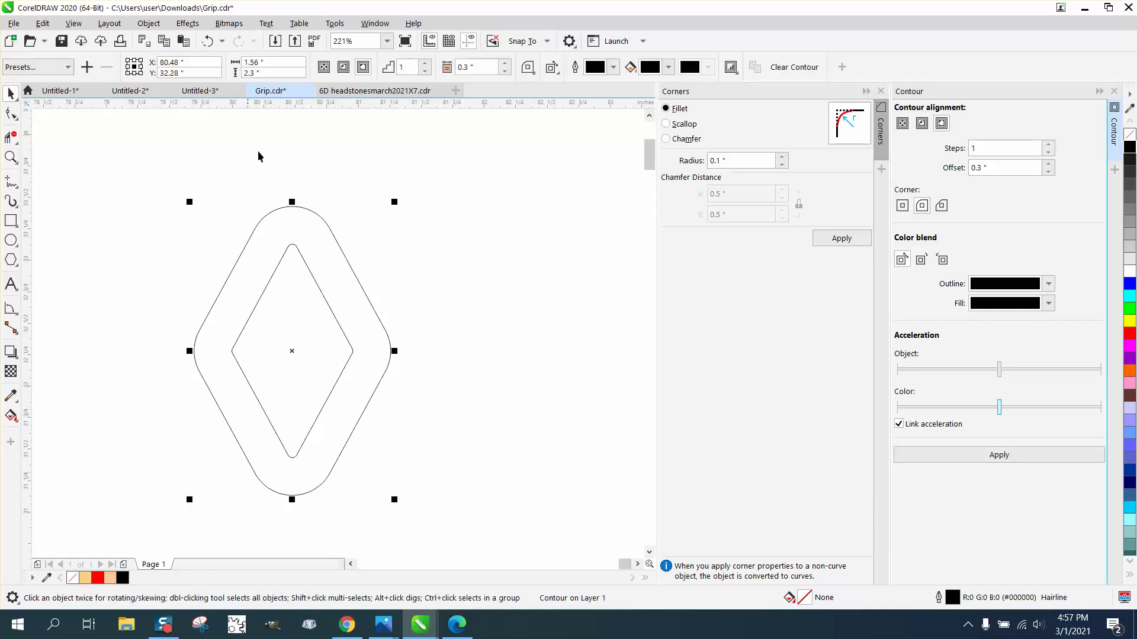
click(207, 41)
- Apply a one-step outside contour with a 0.2 inch offset to the diamond and move it to about X 81.87, Y 32.24 inches
click(971, 169)
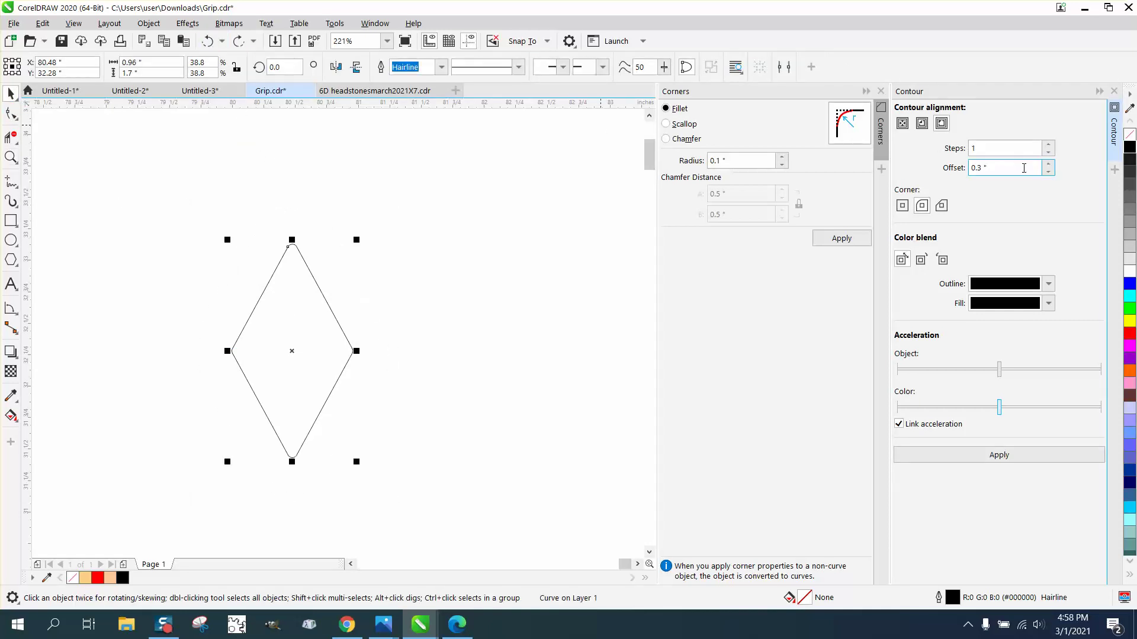
text(.2)
click(990, 454)
click(432, 251)
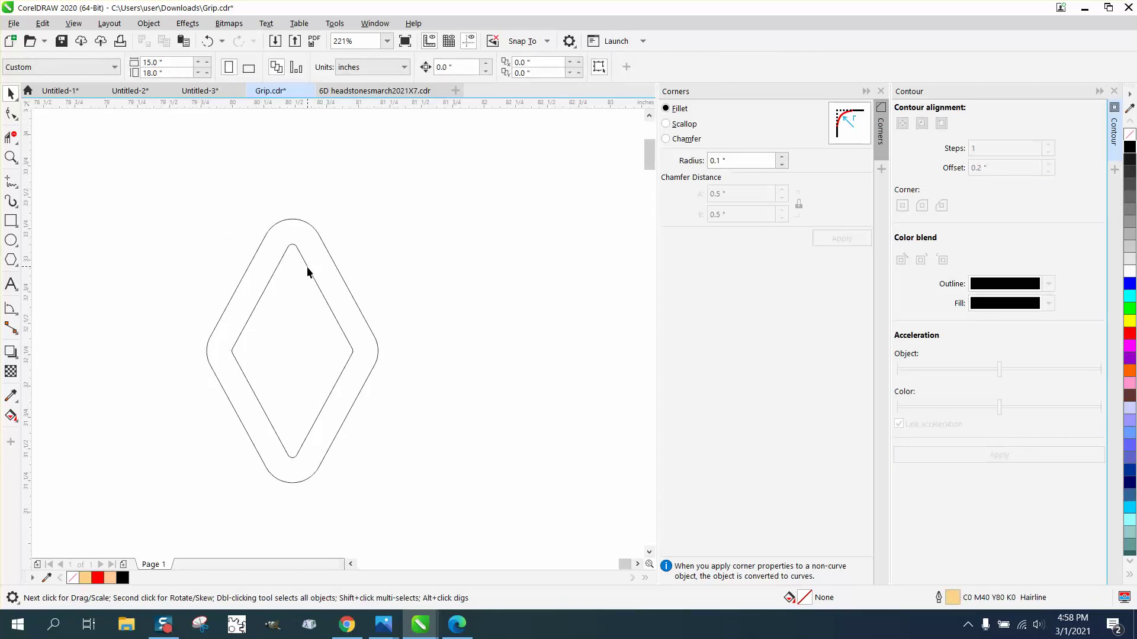
drag(310, 272, 485, 279)
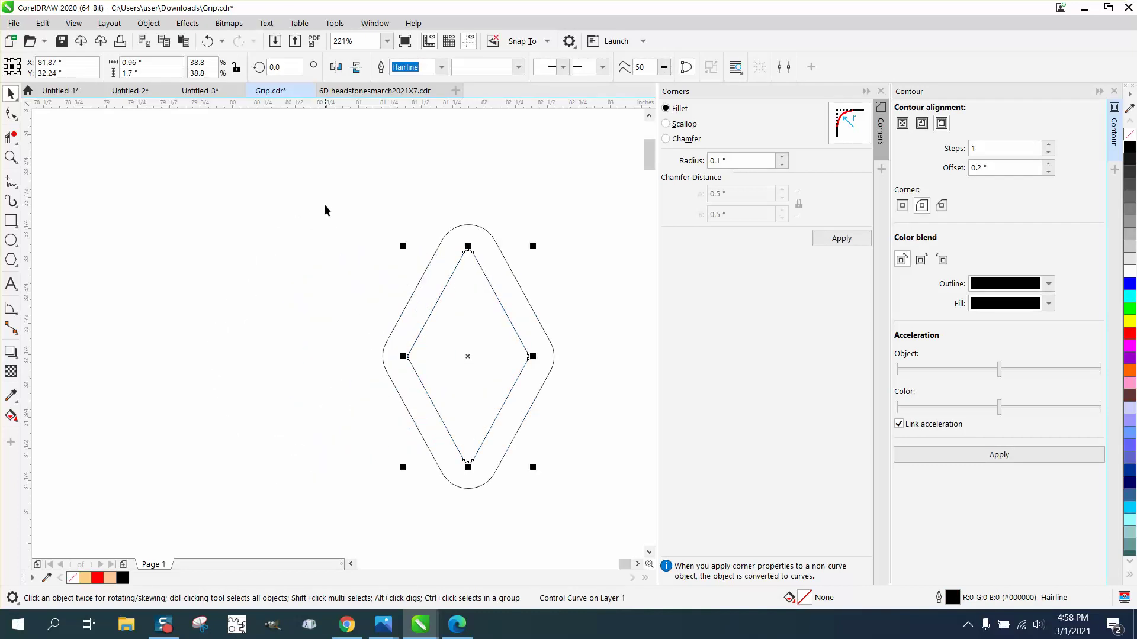
- Select the whole contour object and break the contour apart into separate inner and outer curves
click(149, 23)
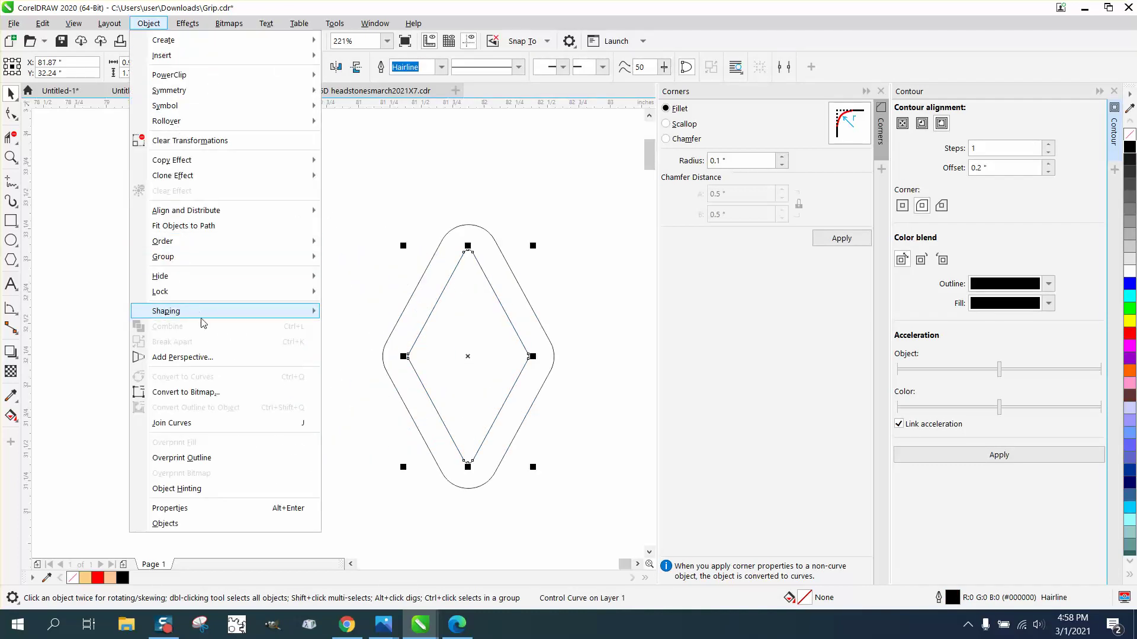
drag(355, 212, 596, 488)
click(149, 23)
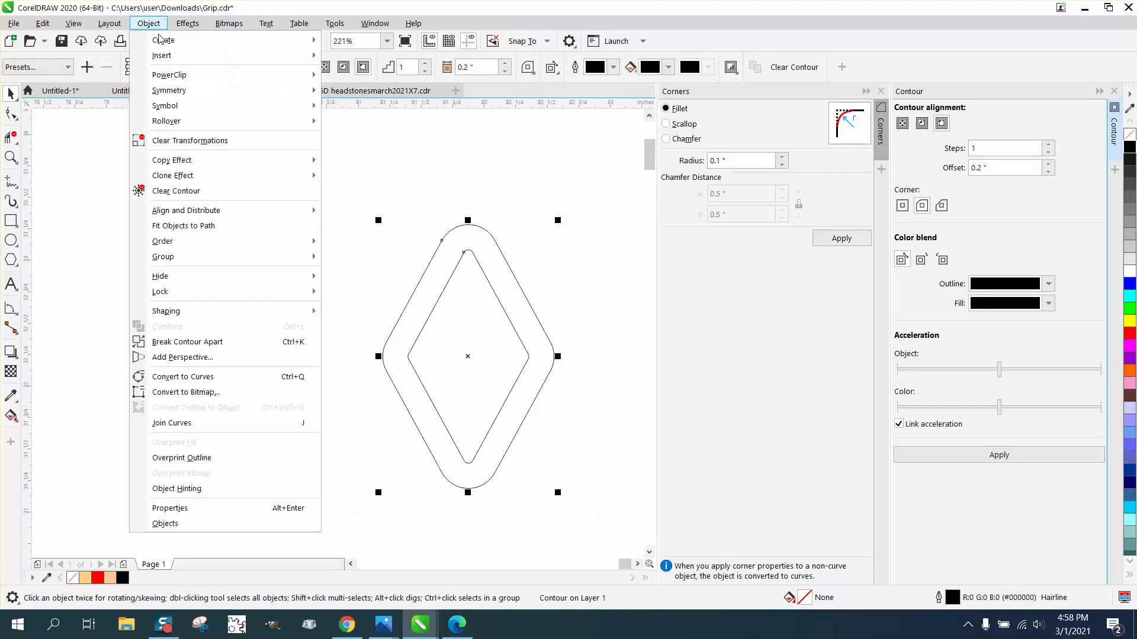
click(188, 341)
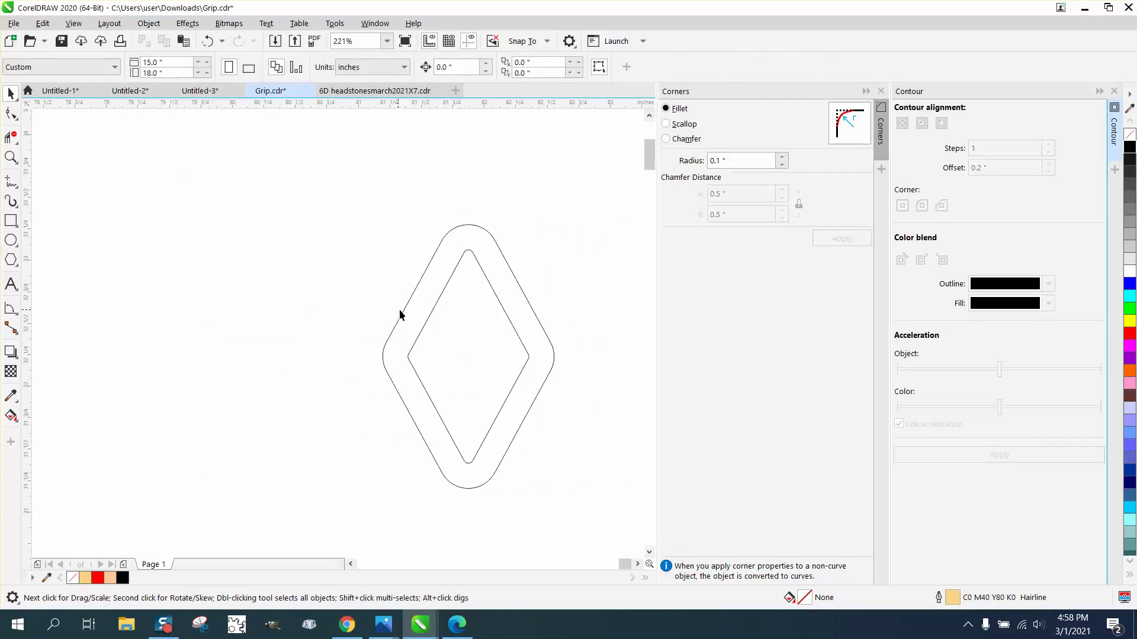
- Try a one-step inside contour with a 0.2 inch offset on the separated inner diamond, enlarged to about 1.37 by 2.41 inches
drag(435, 318, 224, 273)
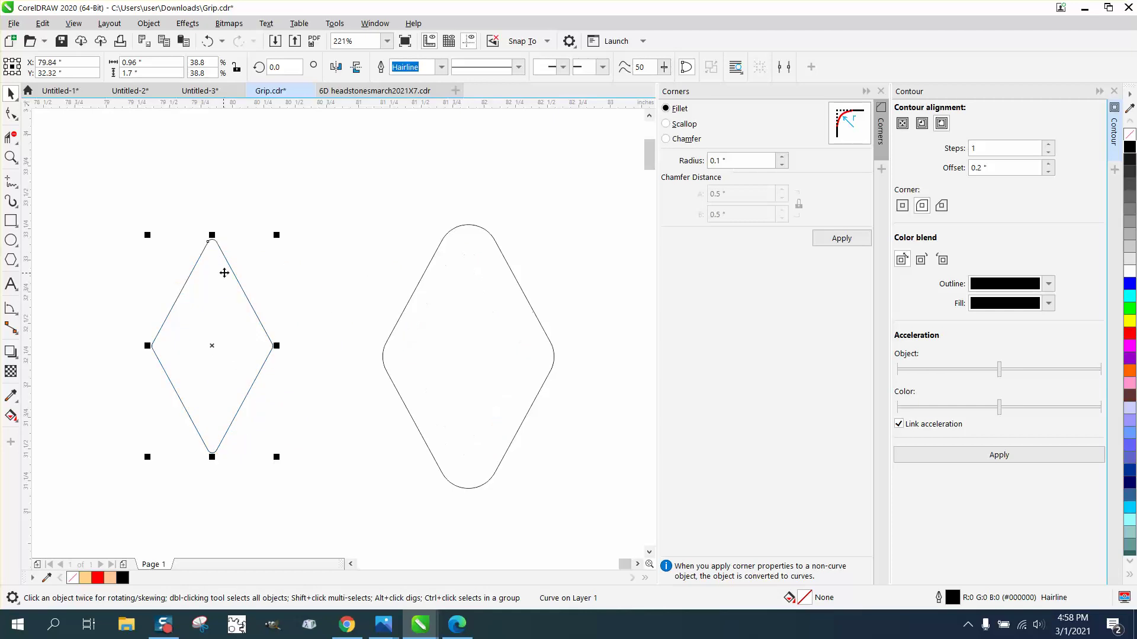
drag(277, 235, 403, 143)
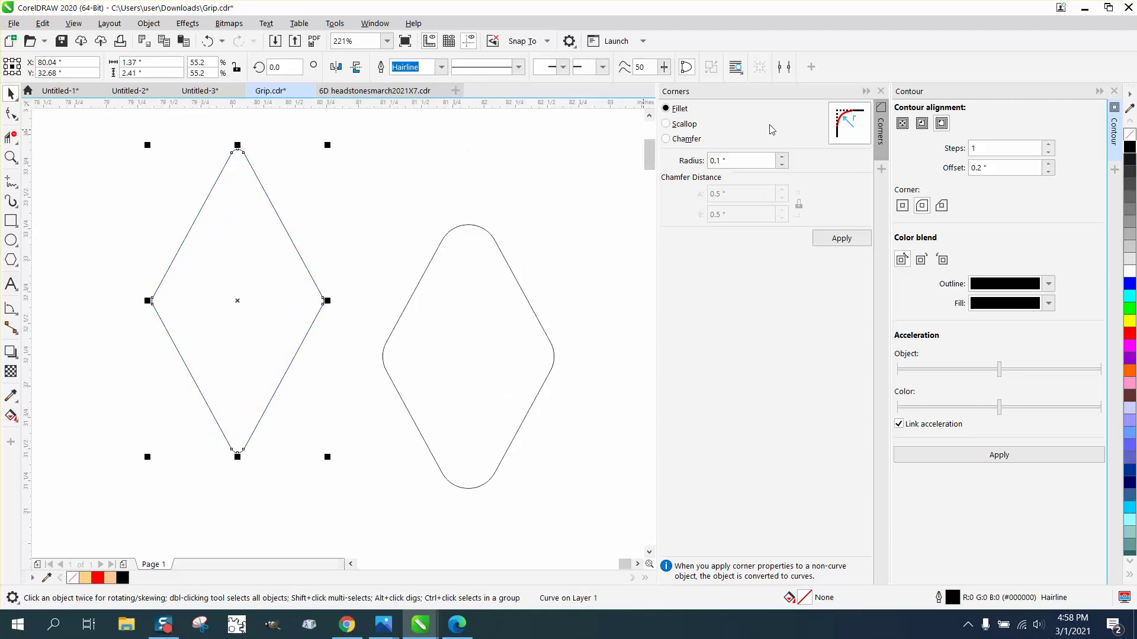
click(921, 125)
click(998, 456)
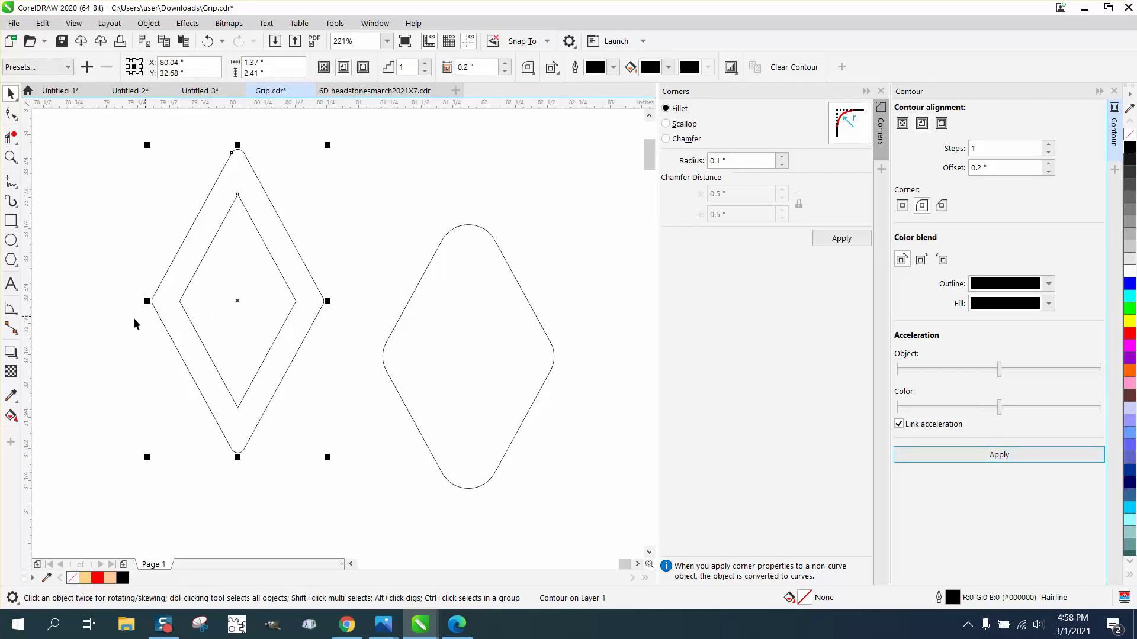
click(922, 206)
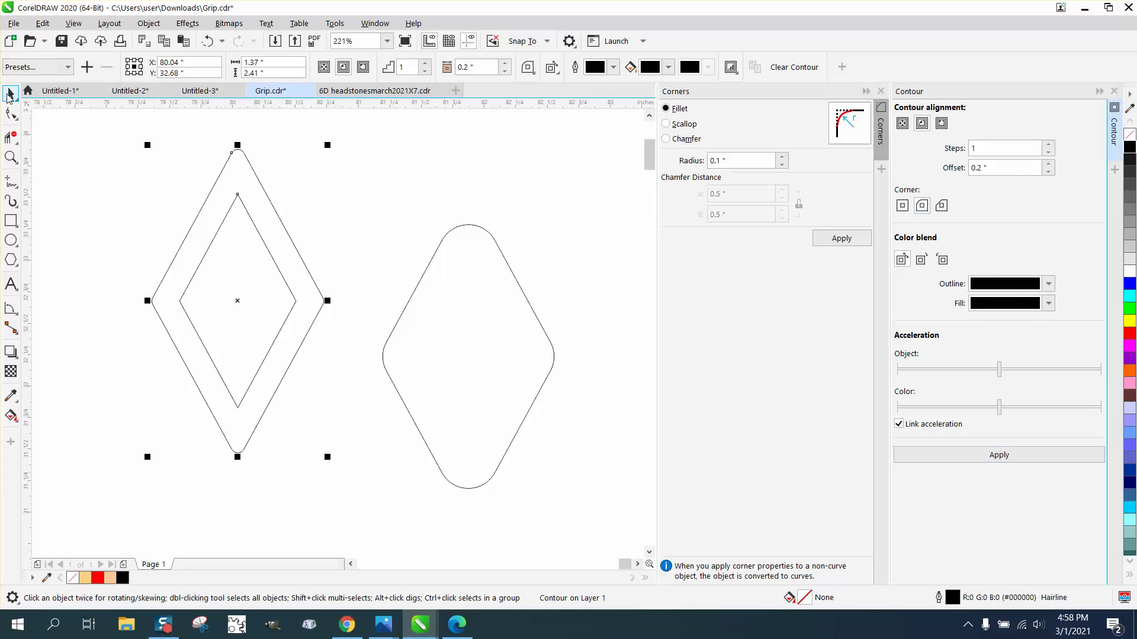
- Undo the inside contour, the enlargement and the move of the inner diamond
click(208, 42)
click(208, 43)
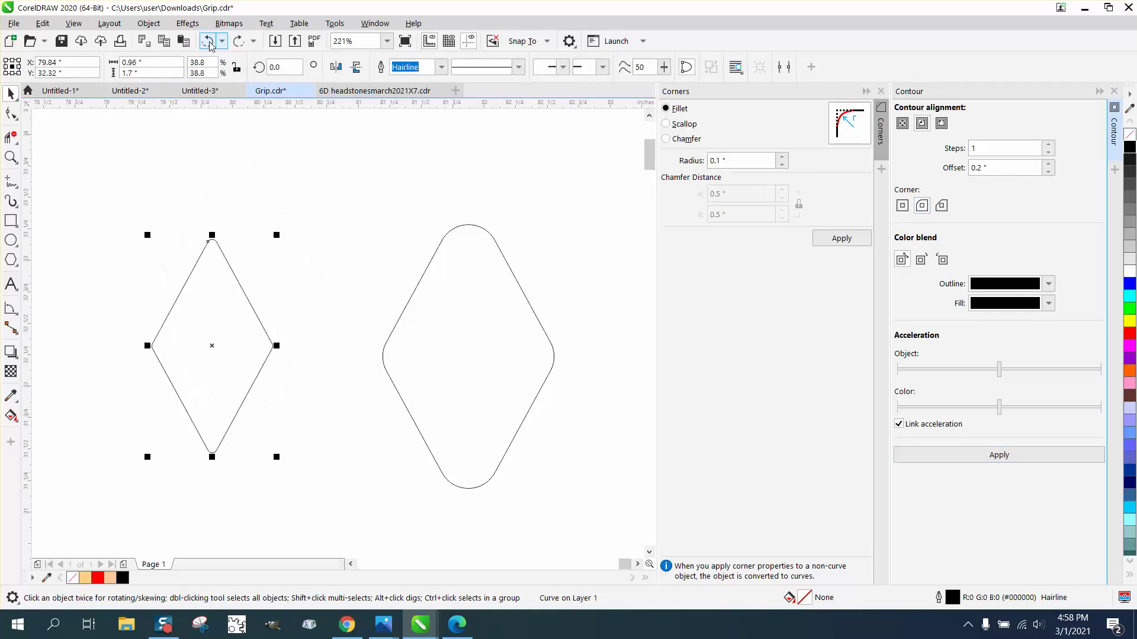
click(209, 41)
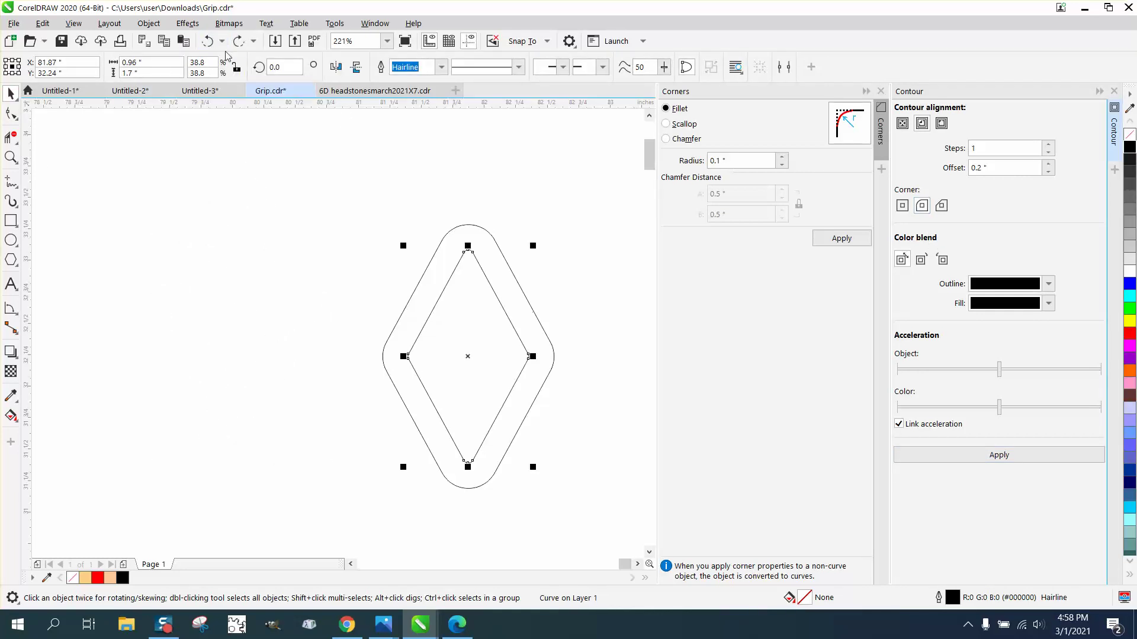
- Select both diamond curves and close the Contour and Corners dockers to widen the drawing area
scroll(350, 223, down, 3)
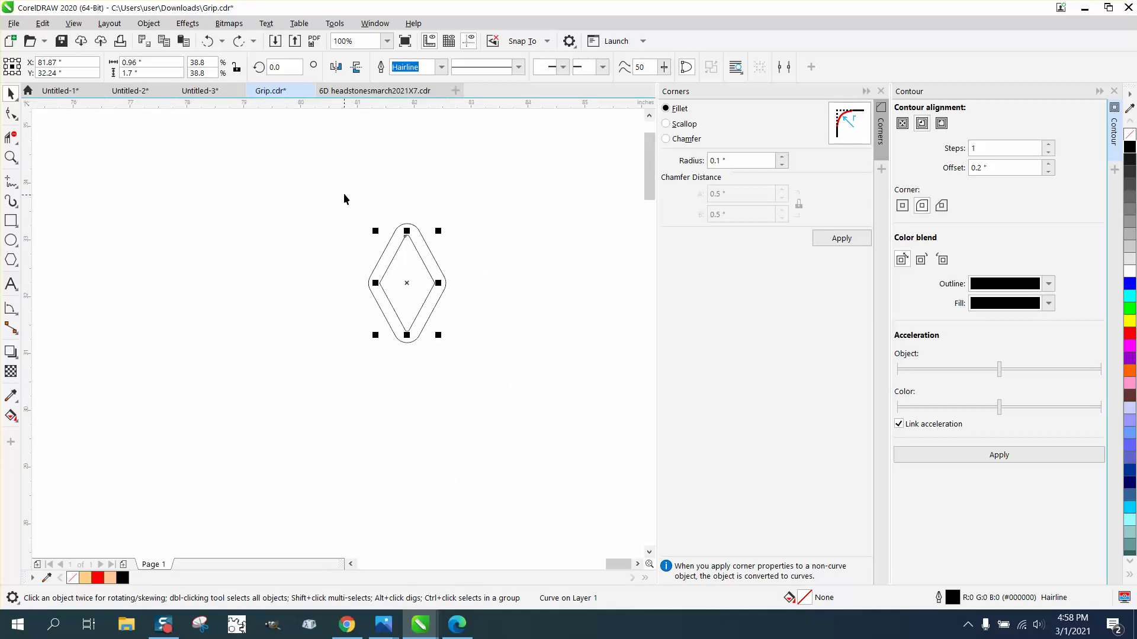
drag(343, 196, 507, 361)
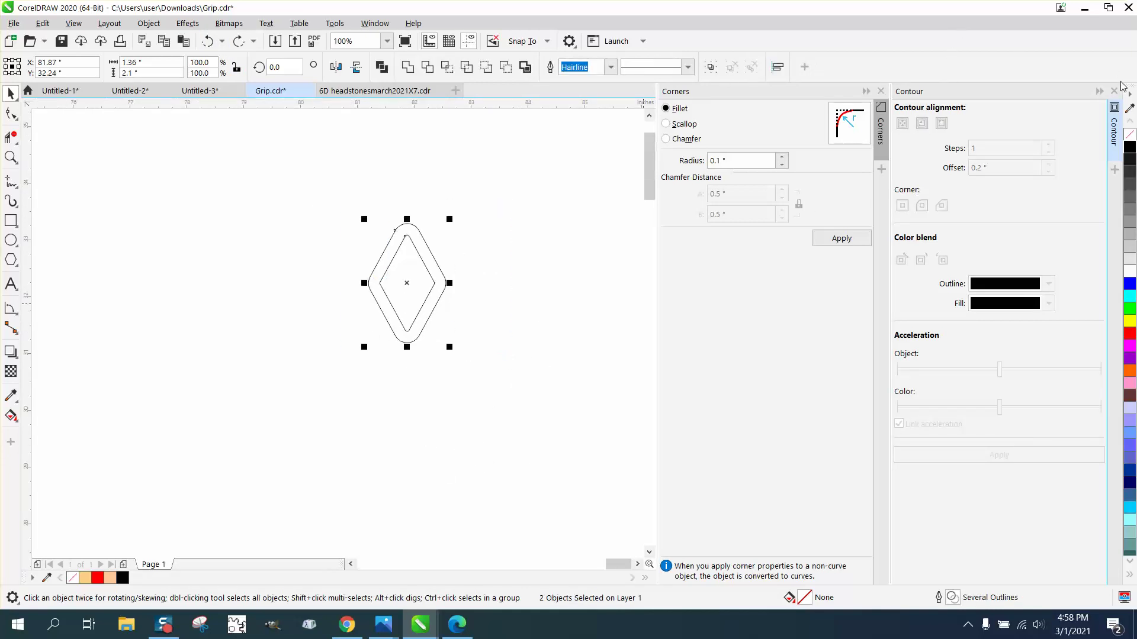
click(1114, 92)
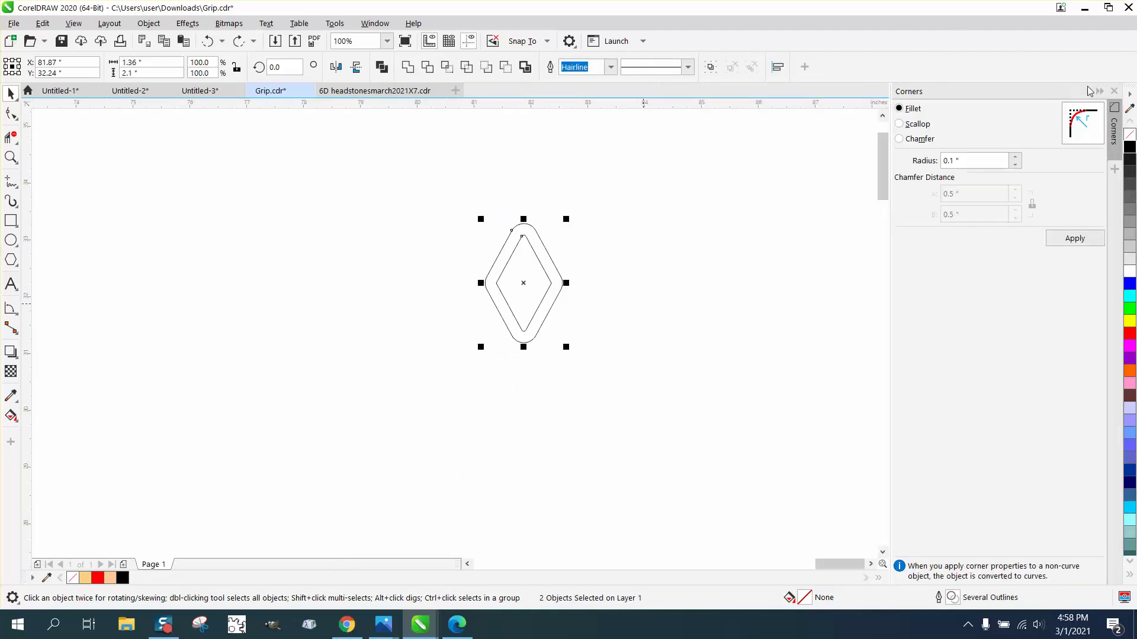
click(1113, 91)
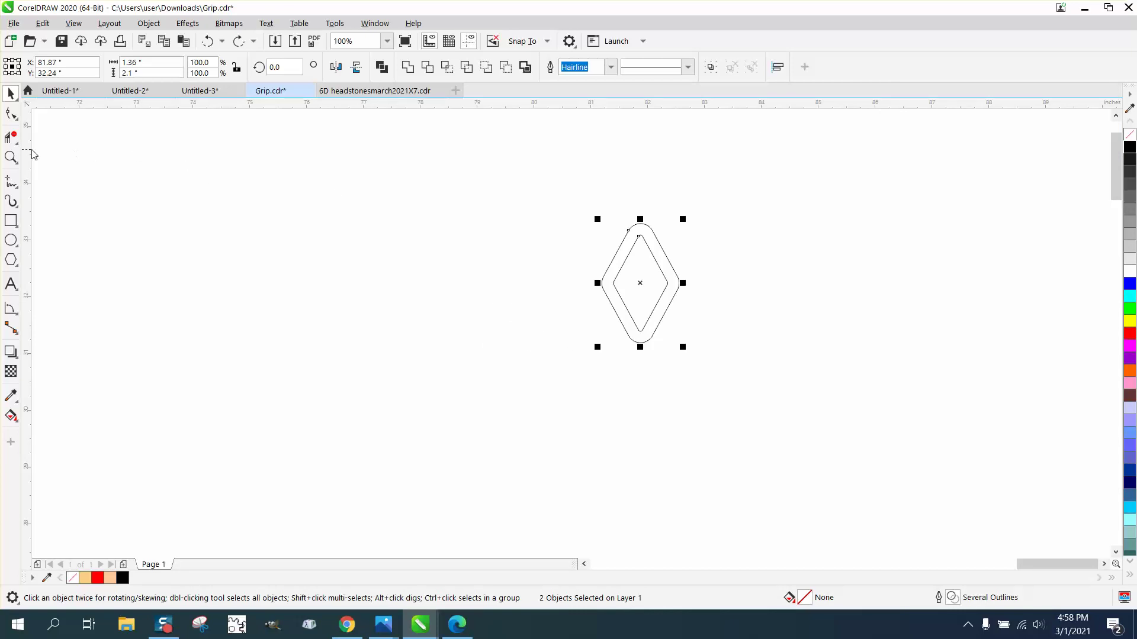
- Select the inner diamond and its outer contour and group the two curves
click(10, 157)
drag(525, 188, 777, 372)
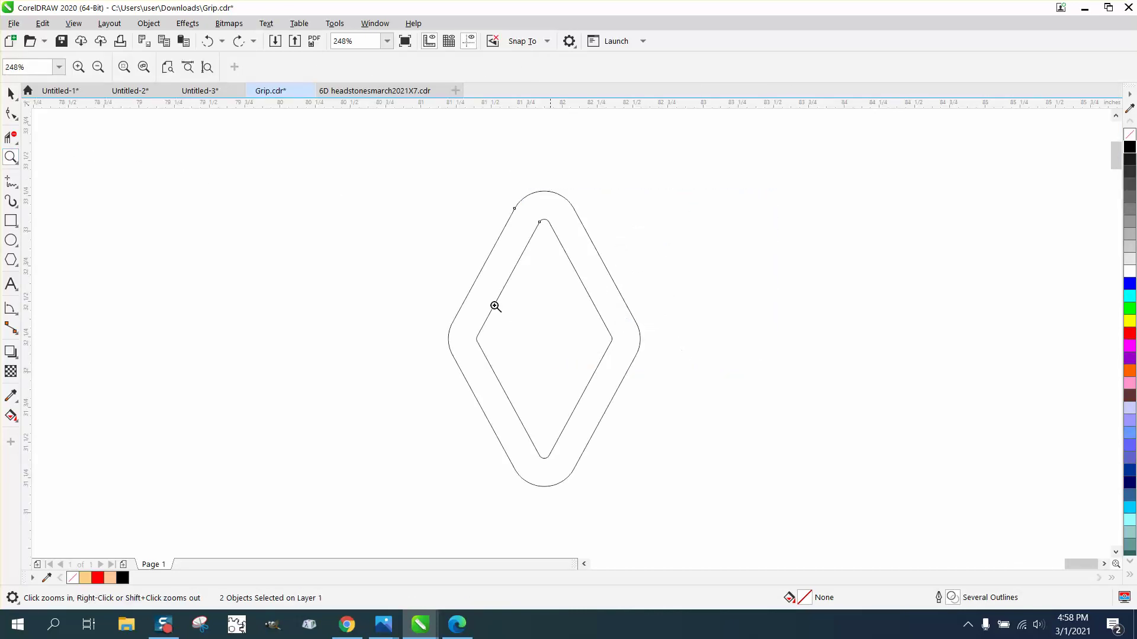
click(11, 93)
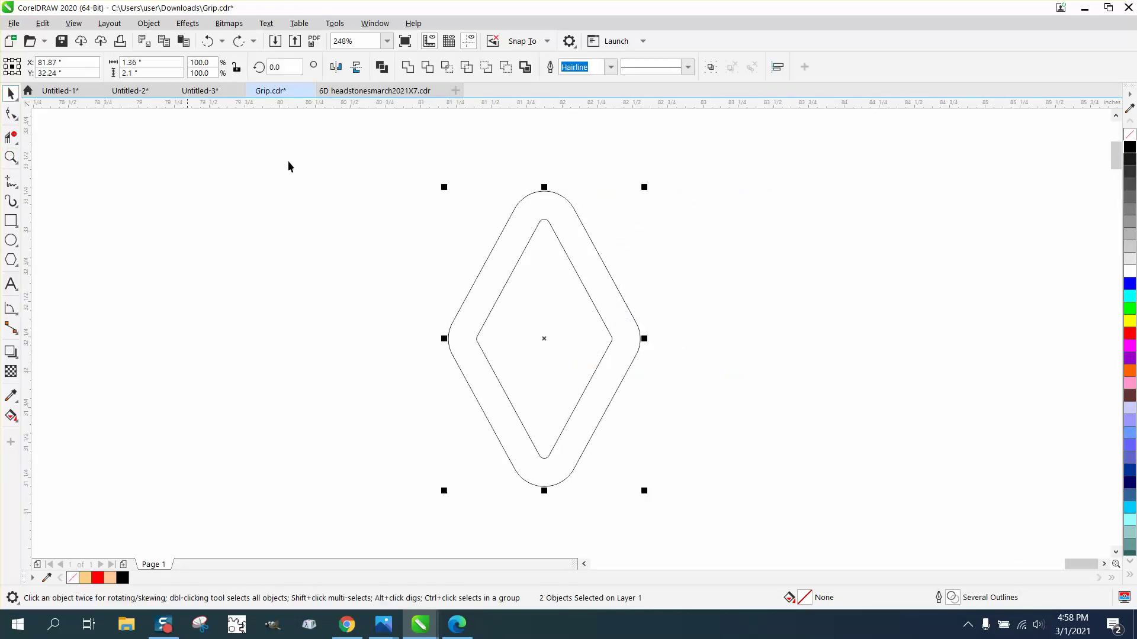
drag(388, 174, 821, 537)
key(ctrl+g)
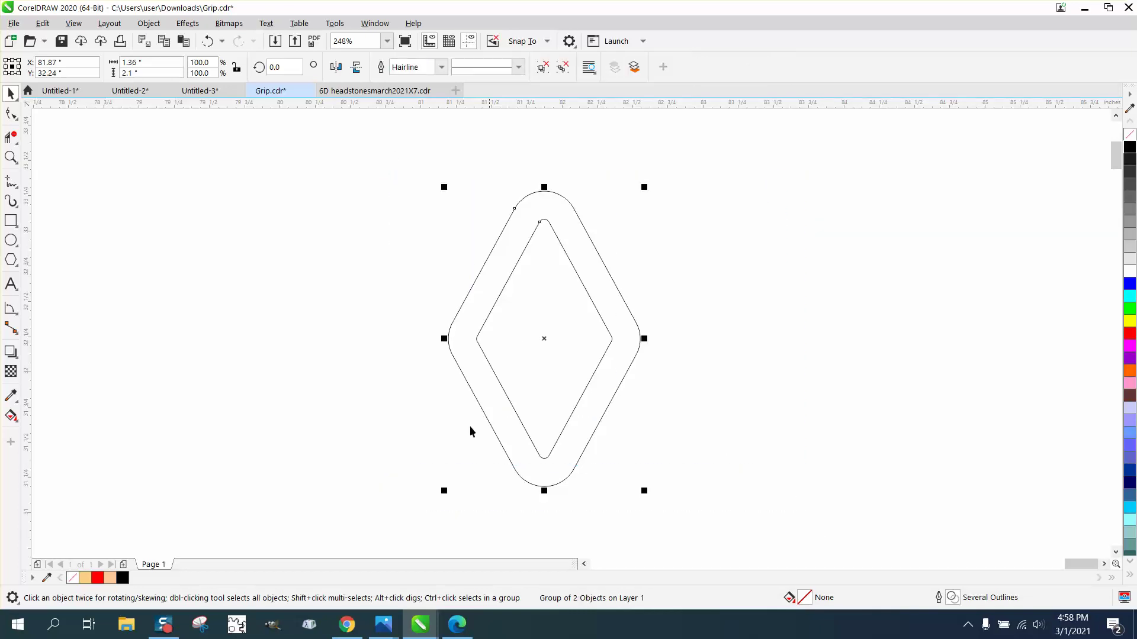
- Try an angular dimension from the outer diamond's right corner, between vertical and its upper-right side, and undo it
click(11, 309)
click(65, 339)
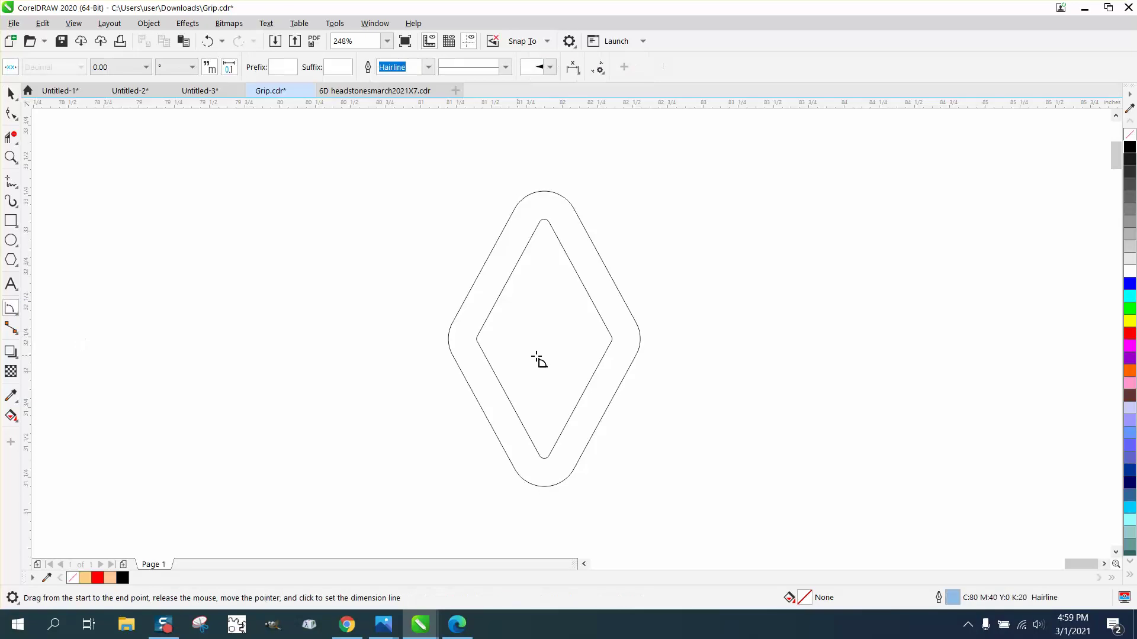
drag(641, 339, 629, 167)
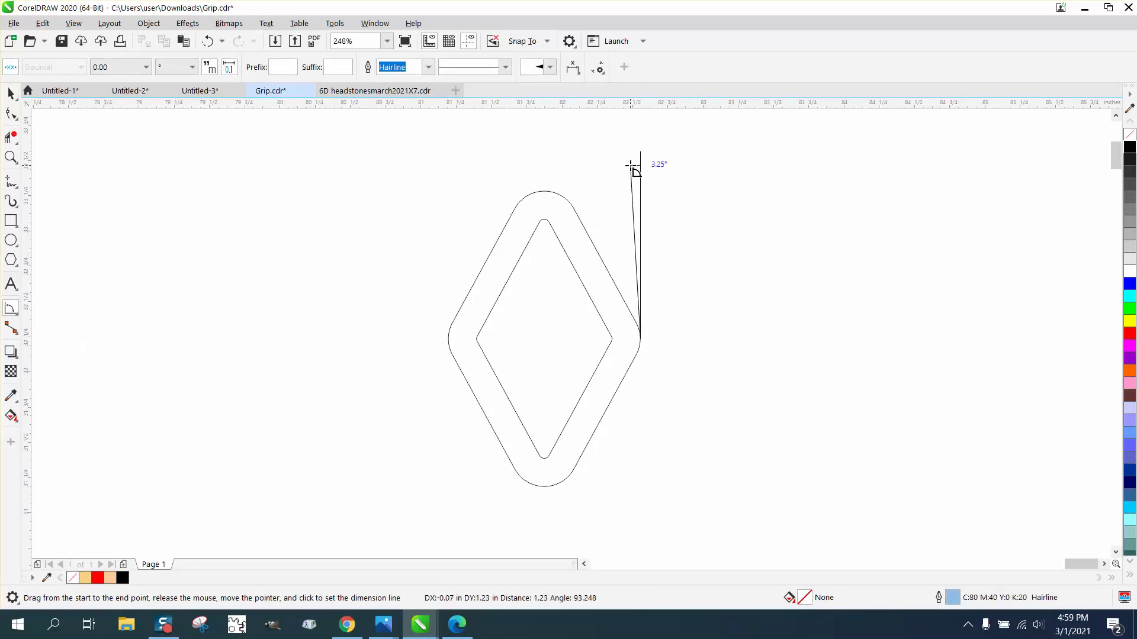
click(604, 171)
click(590, 179)
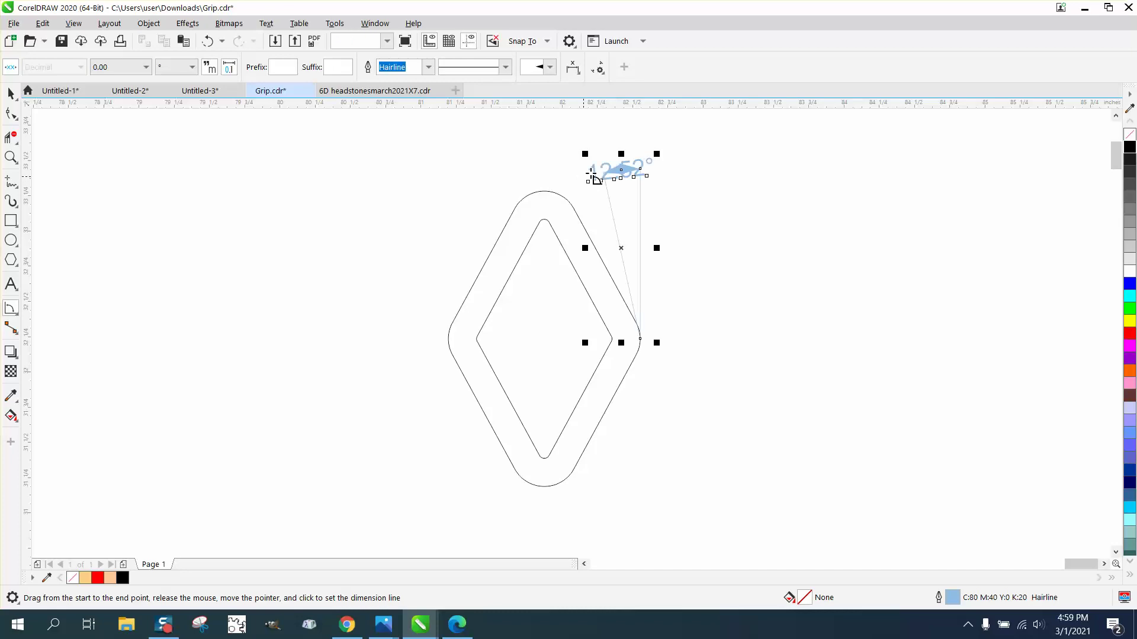
click(208, 41)
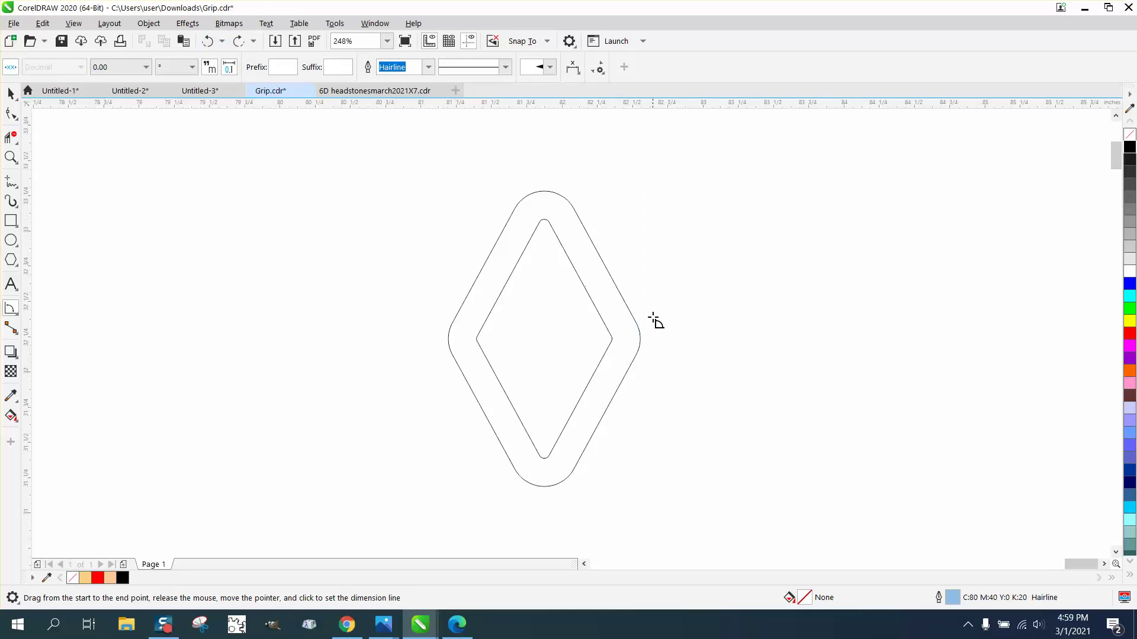
- Measure the angle between vertical and the outer diamond's upper-right side with an angular dimension, and delete the dimension
drag(640, 337, 630, 170)
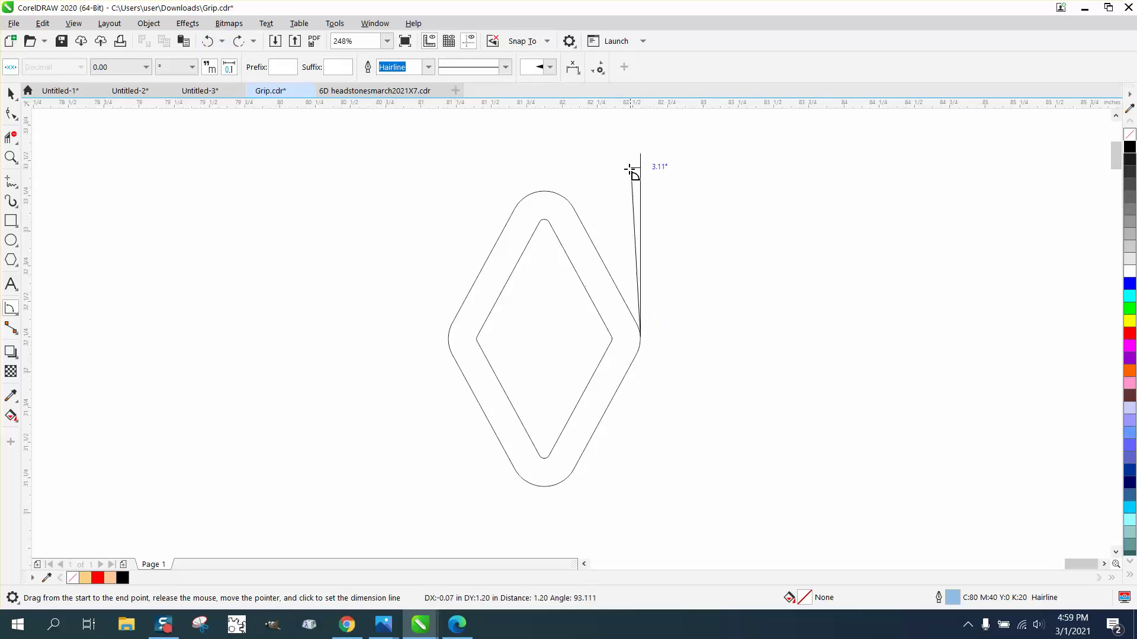
click(569, 203)
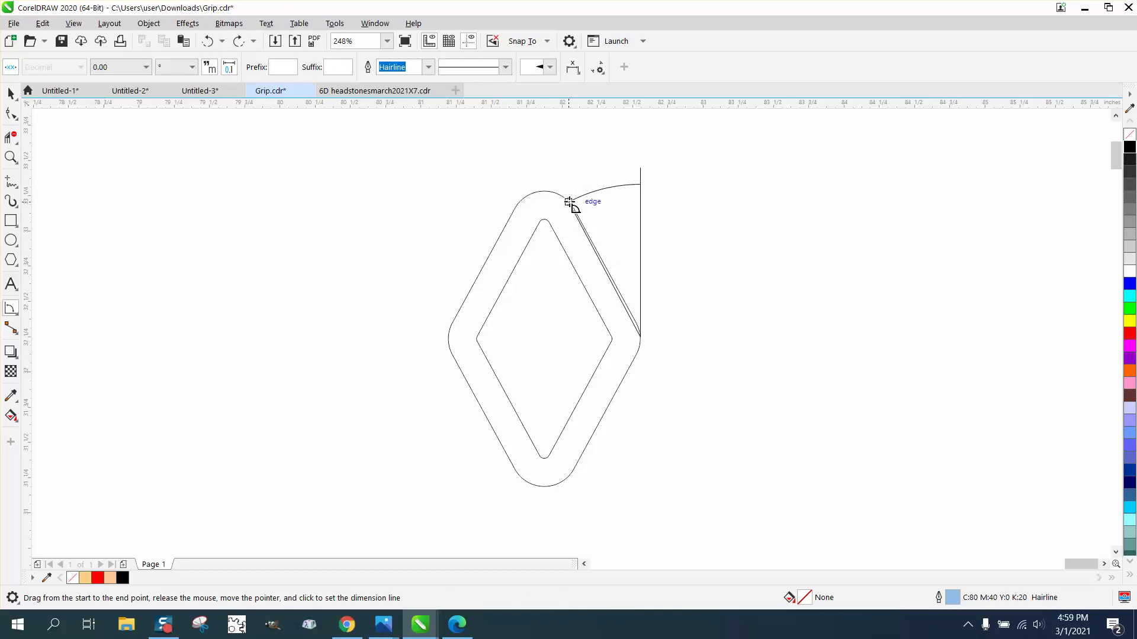
click(570, 202)
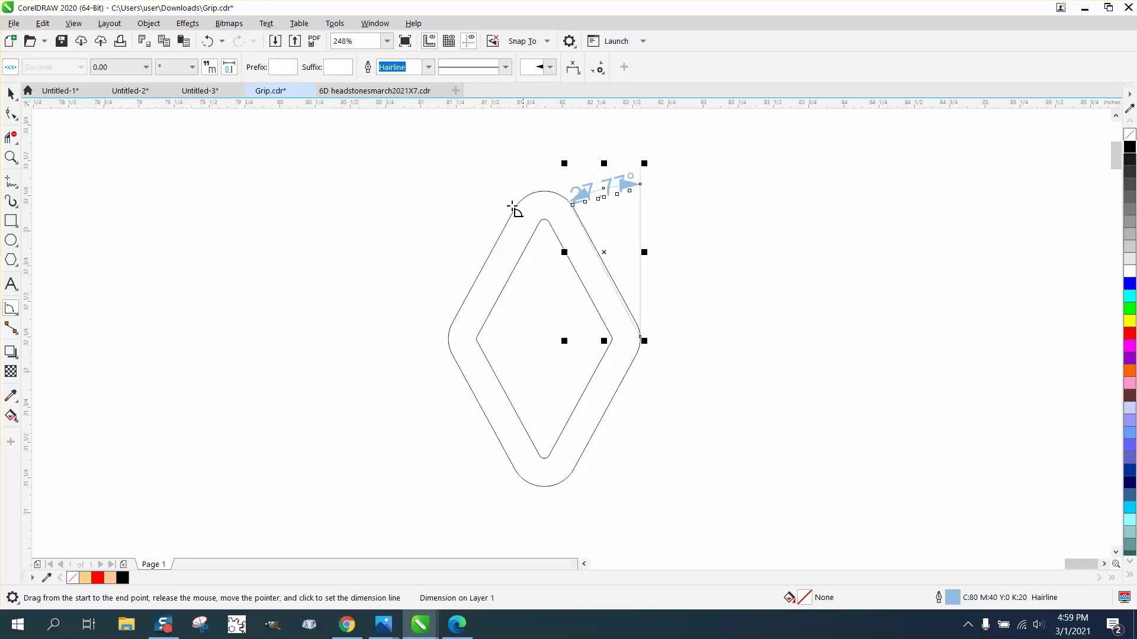
click(13, 159)
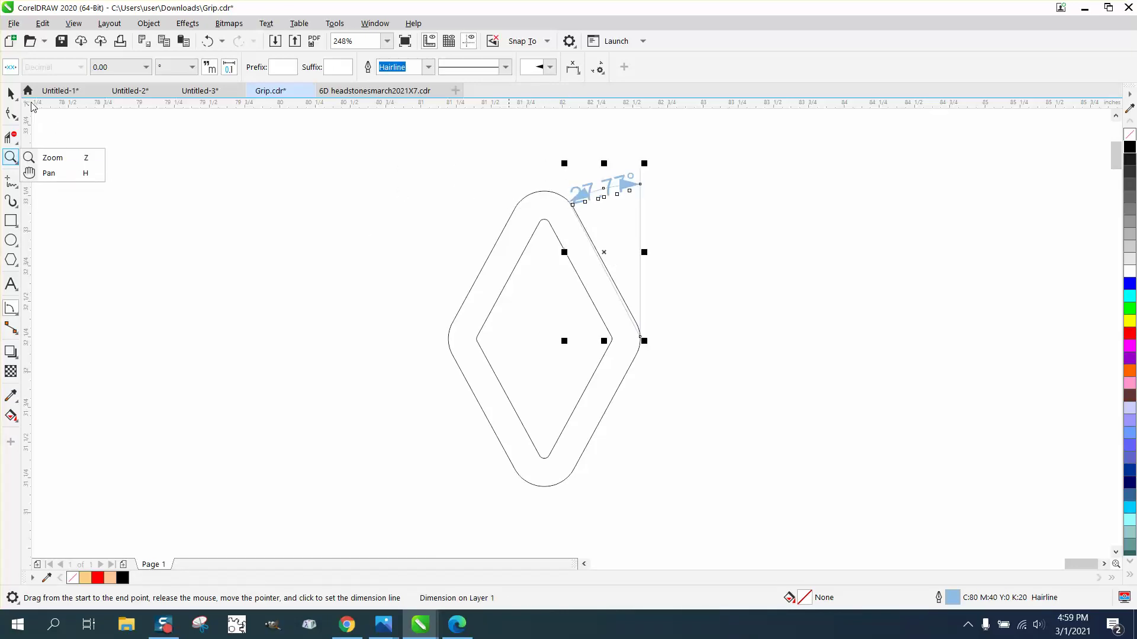
click(10, 93)
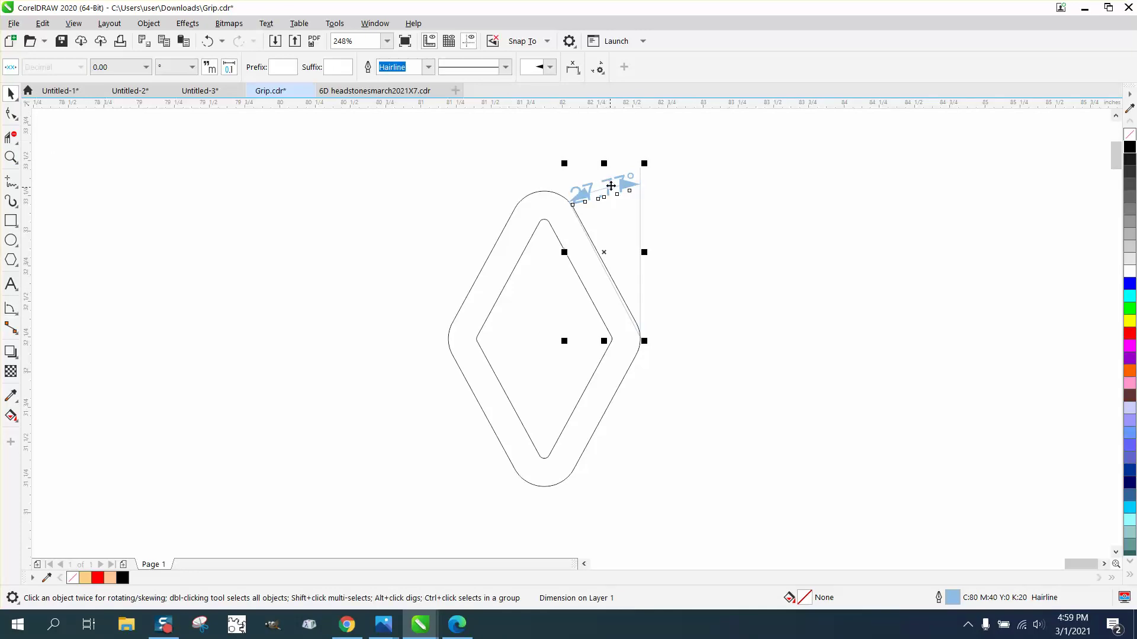
key(Delete)
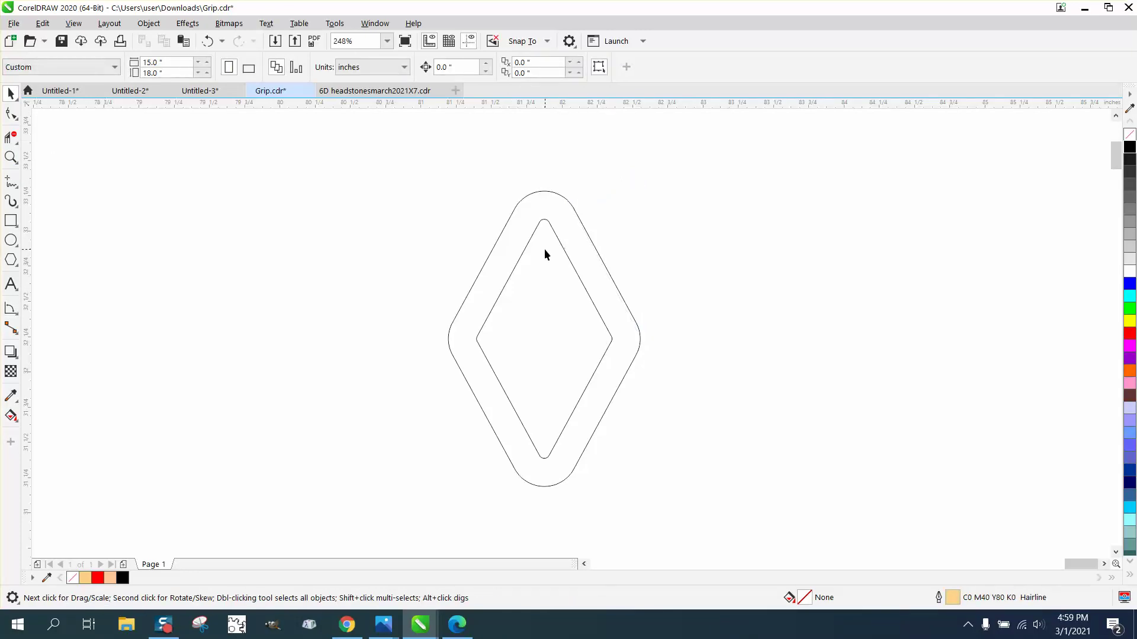
- Rotate the grouped diamond by 27.77 degrees
click(560, 252)
click(294, 67)
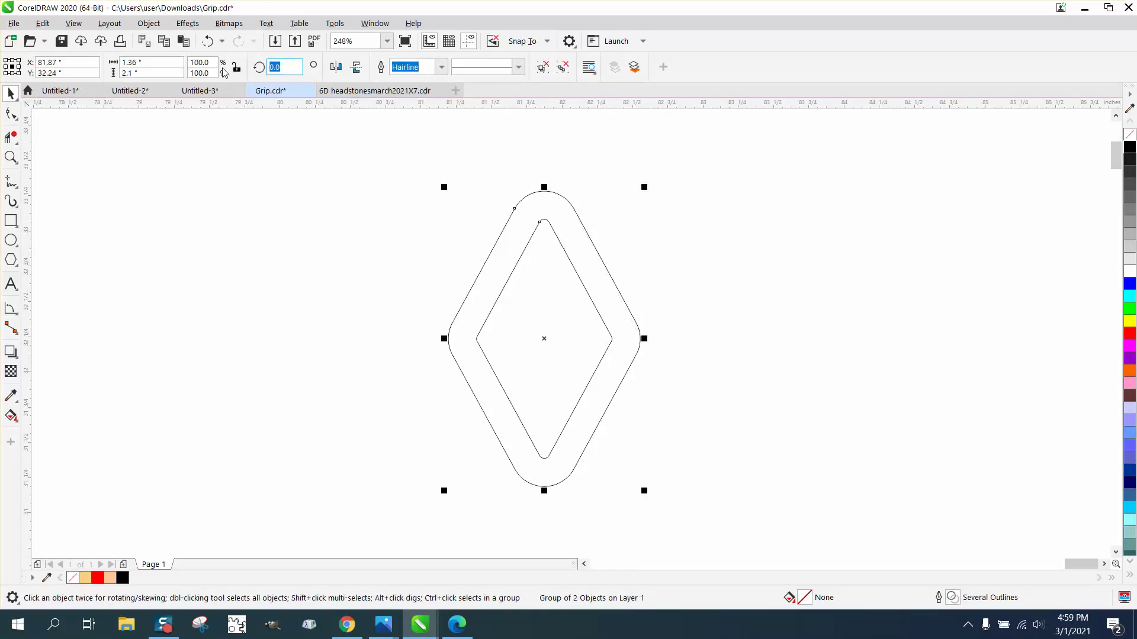
text(27.77)
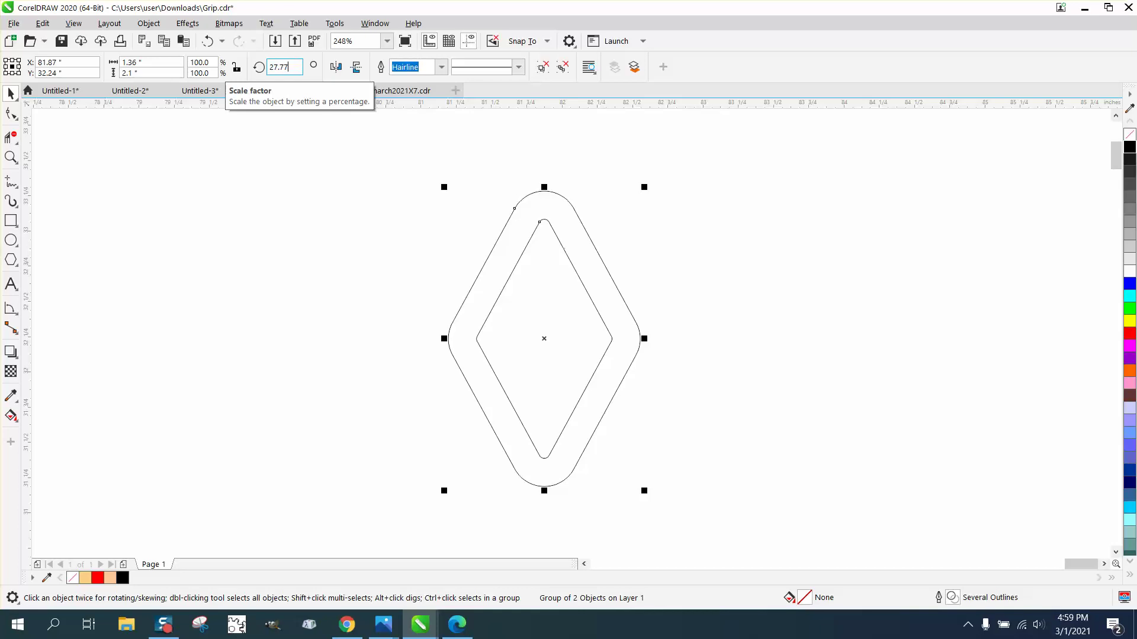
key(Return)
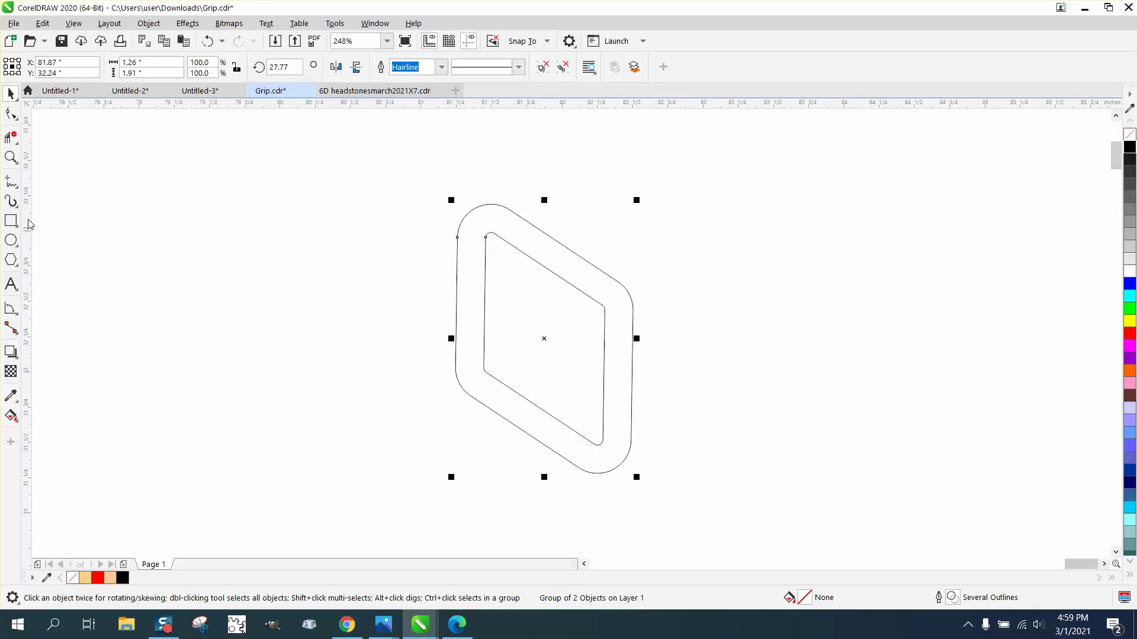
- Check the rotated diamond's right side against a vertical guideline and delete the guideline
drag(30, 224, 635, 299)
drag(91, 267, 80, 264)
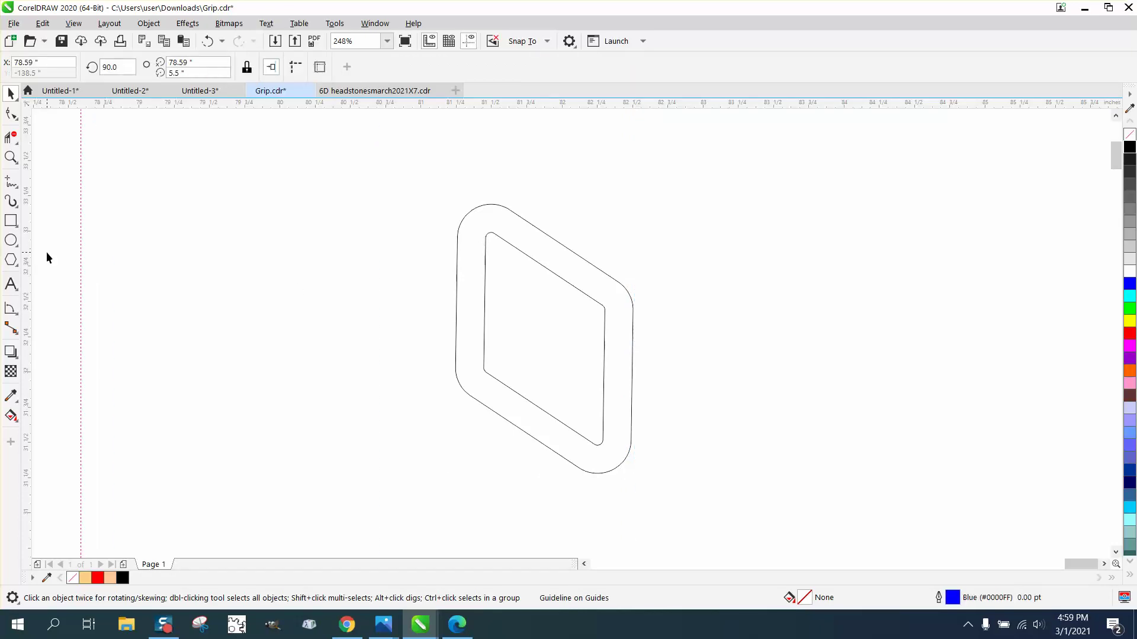
key(Delete)
key(F3)
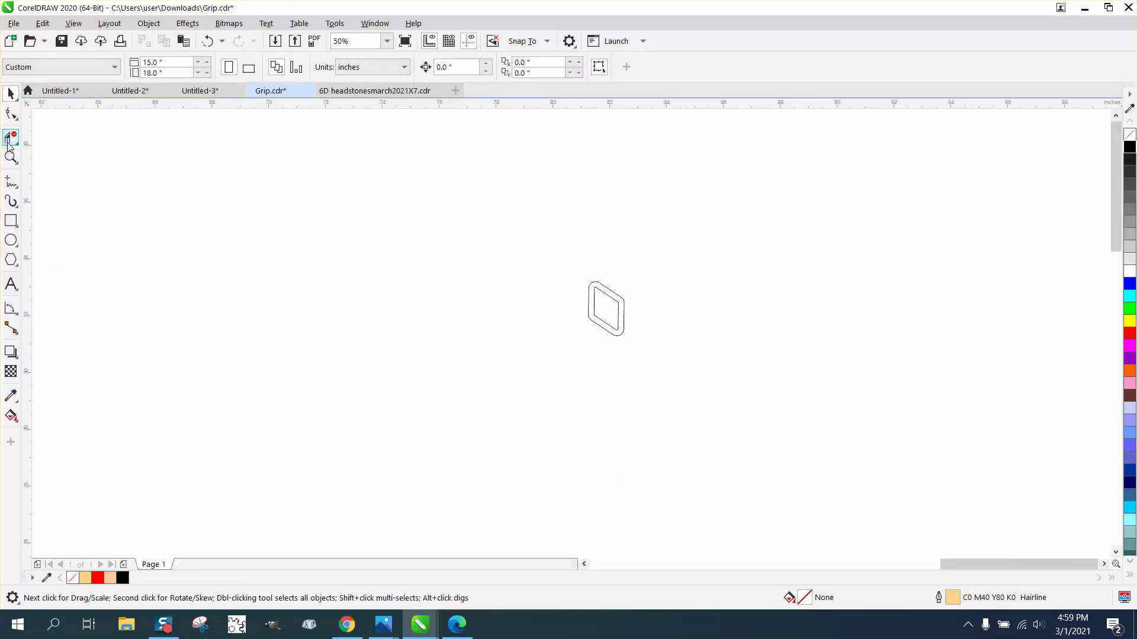
click(16, 162)
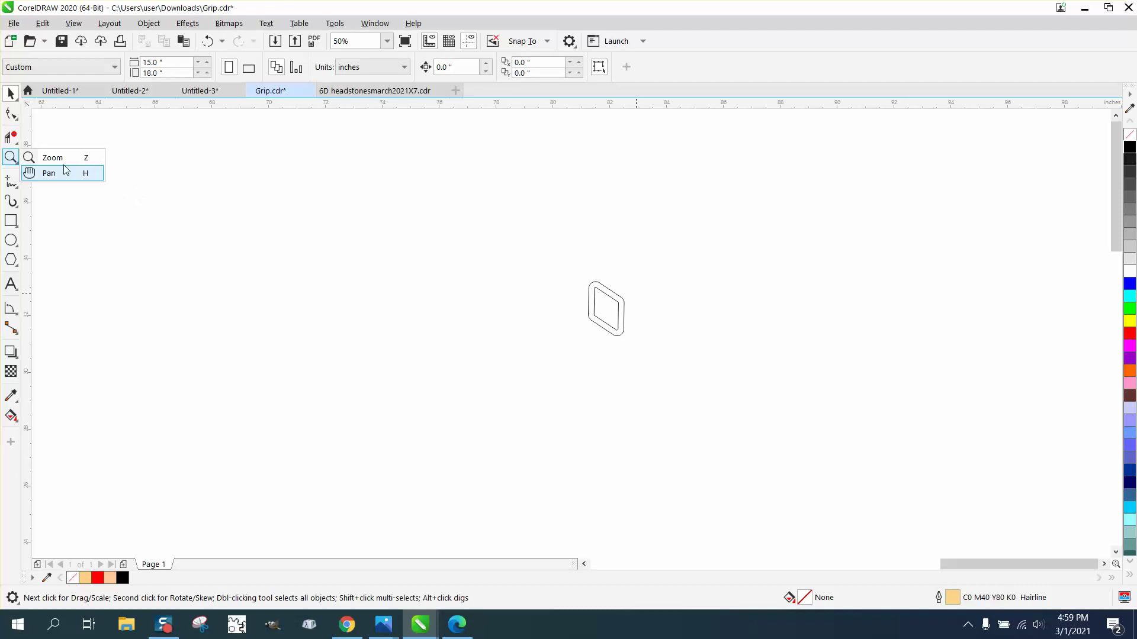
- Open the Step and Repeat settings for copying the rotated diamond
click(47, 173)
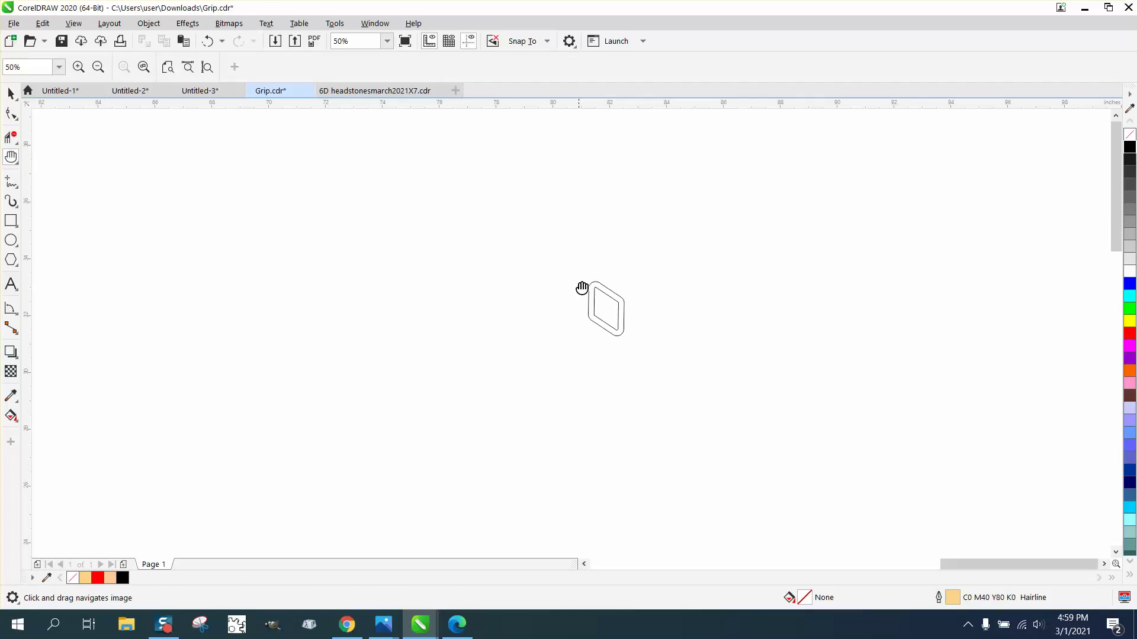
click(12, 158)
click(53, 157)
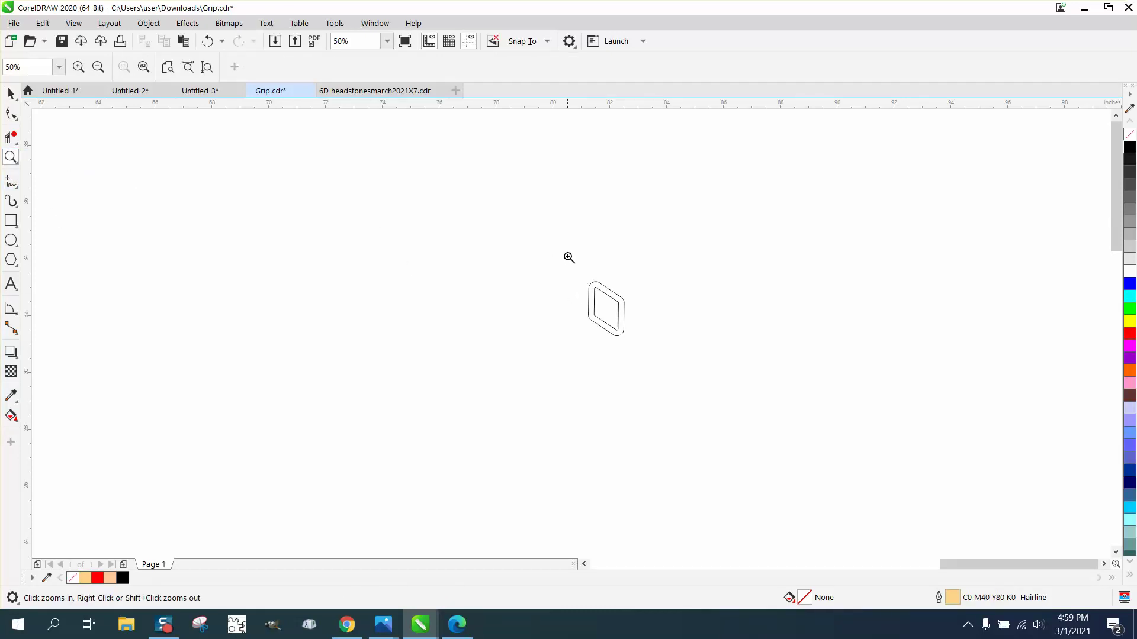
drag(569, 256, 682, 417)
right_click(396, 357)
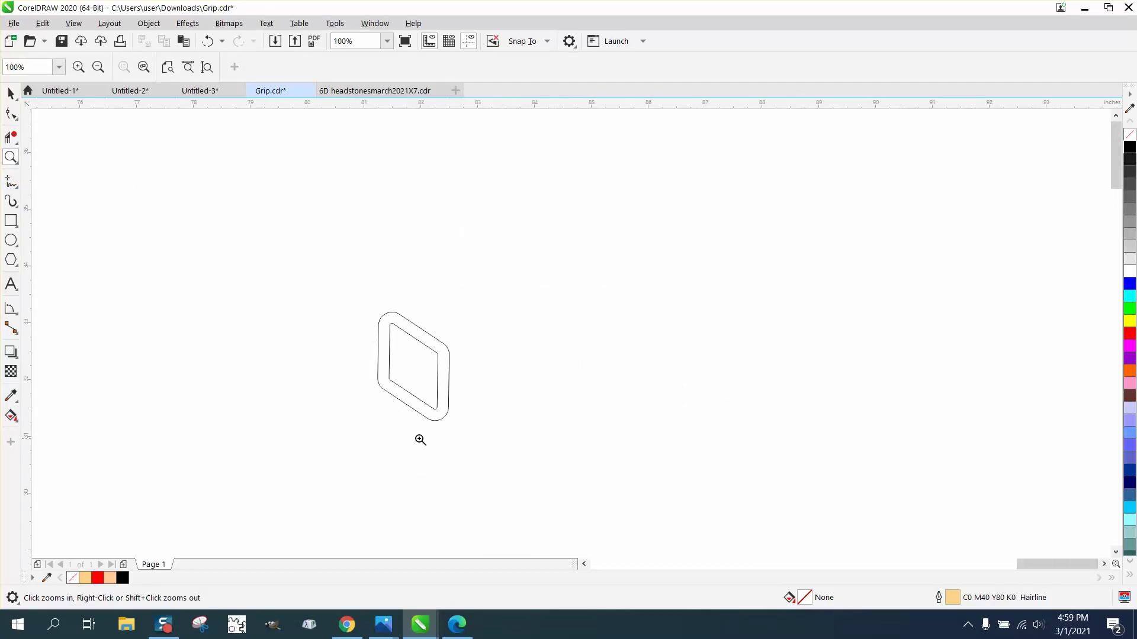
click(15, 97)
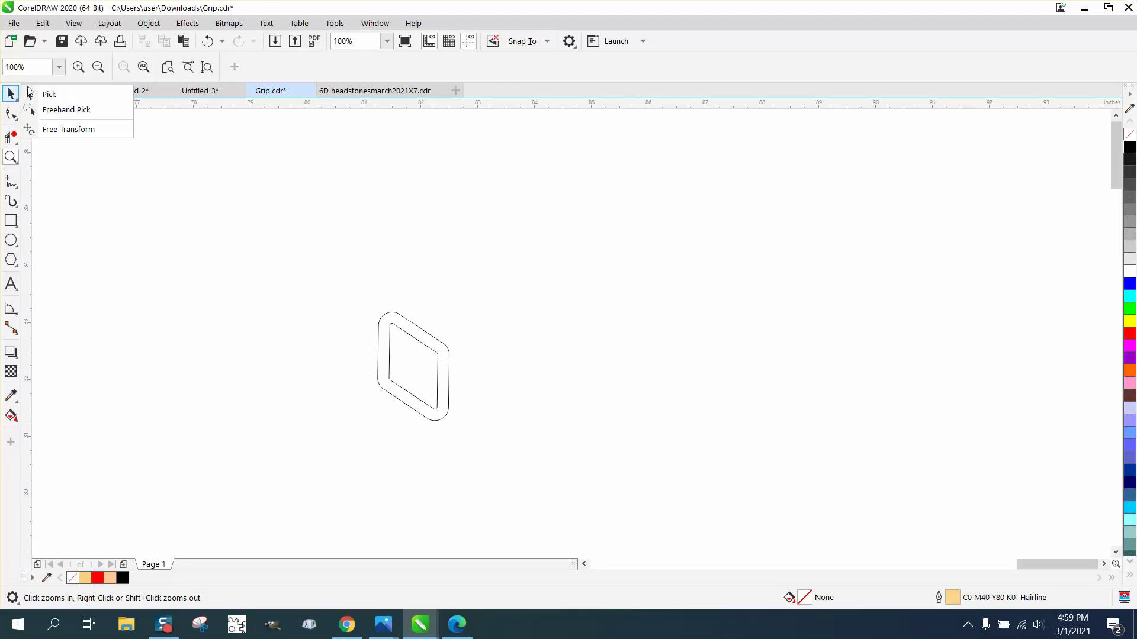
click(44, 24)
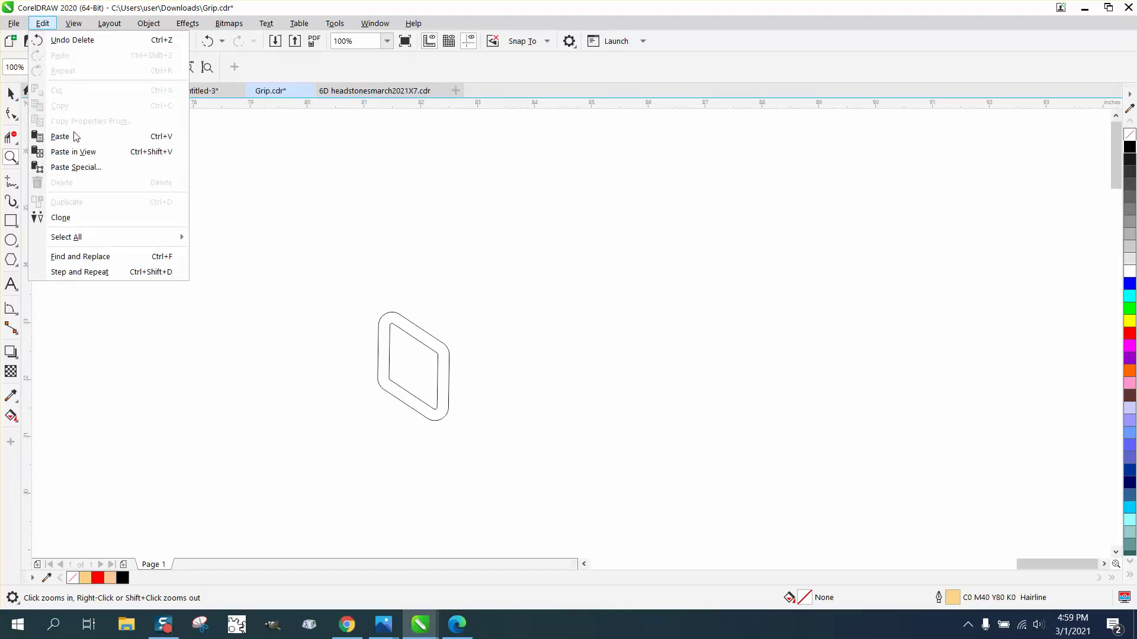
click(98, 273)
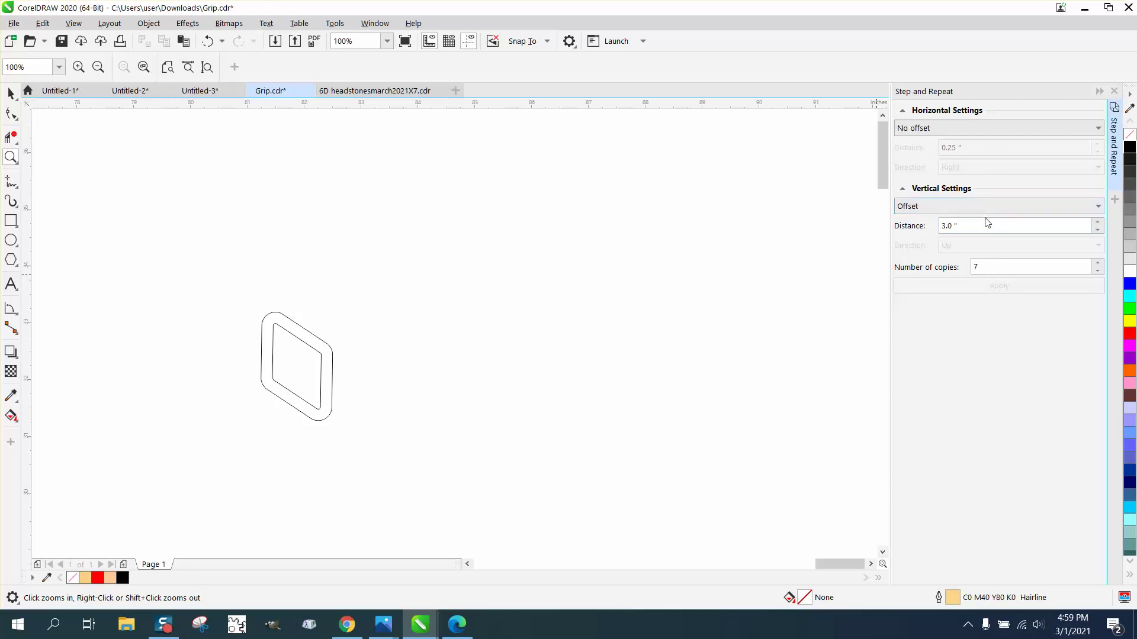
- Set the horizontal mode to Spacing between objects, keep the vertical mode on Offset, and select the grouped diamond
click(1024, 207)
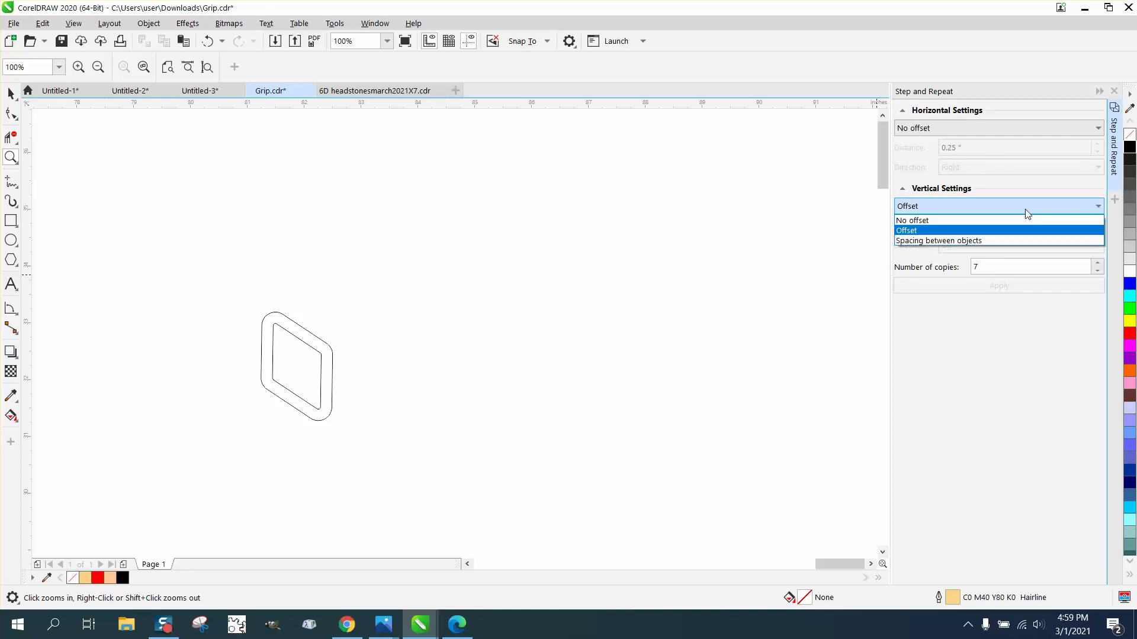
click(941, 228)
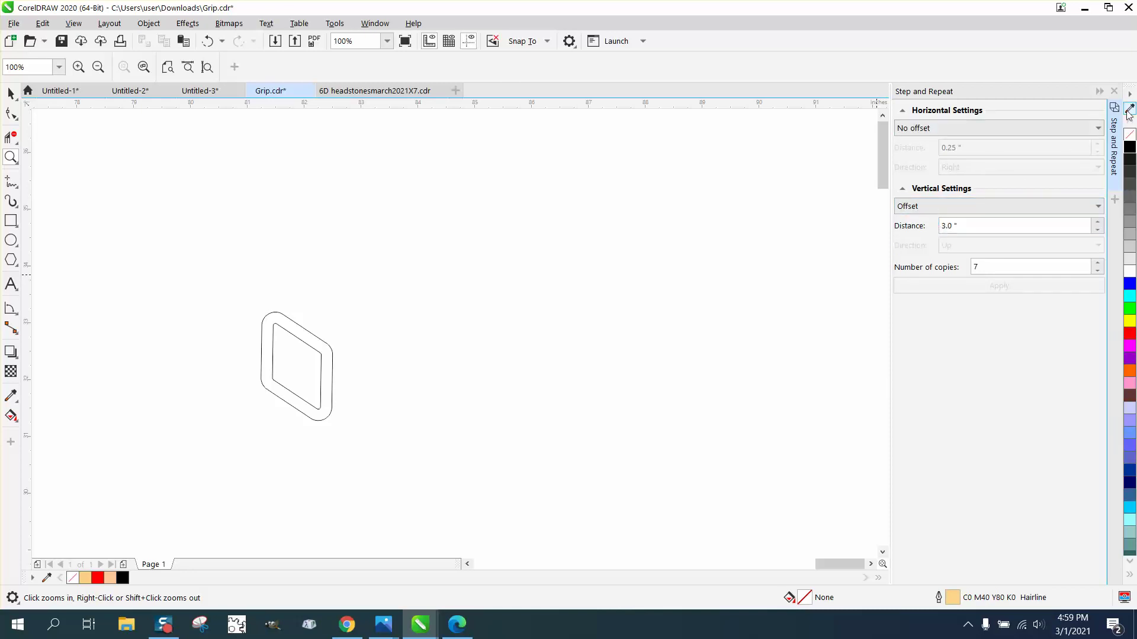
click(1099, 129)
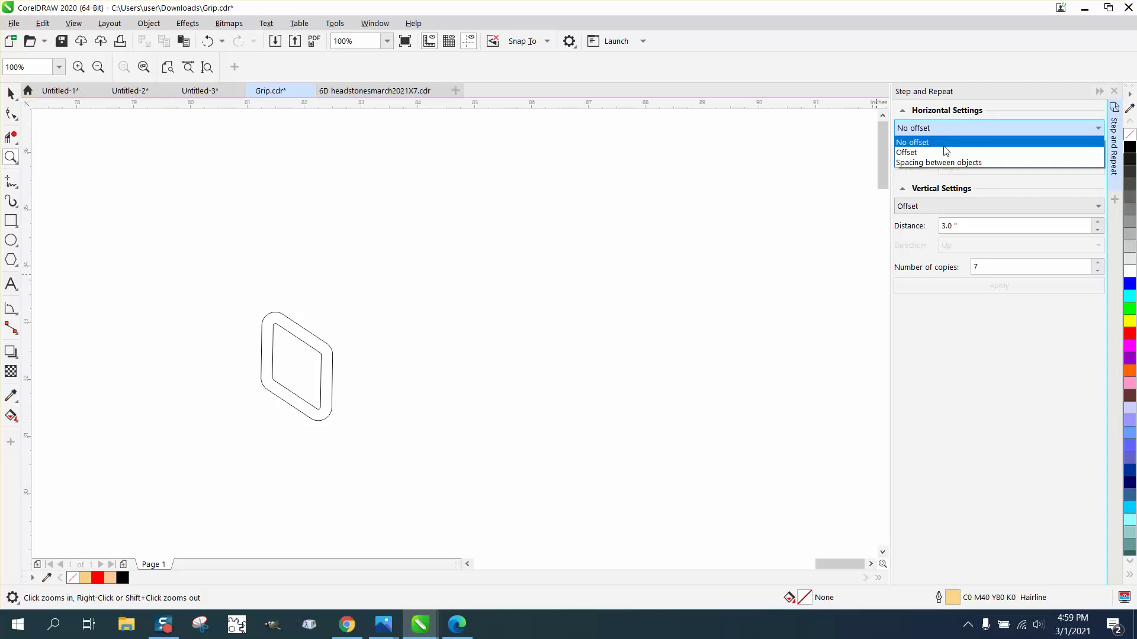
click(950, 162)
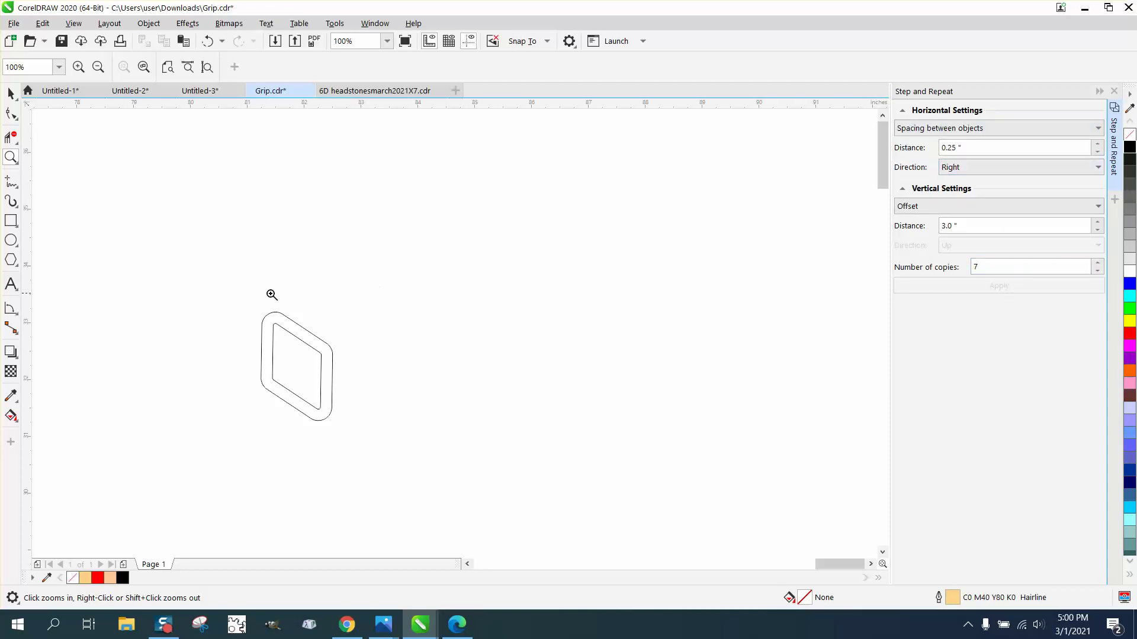
click(11, 104)
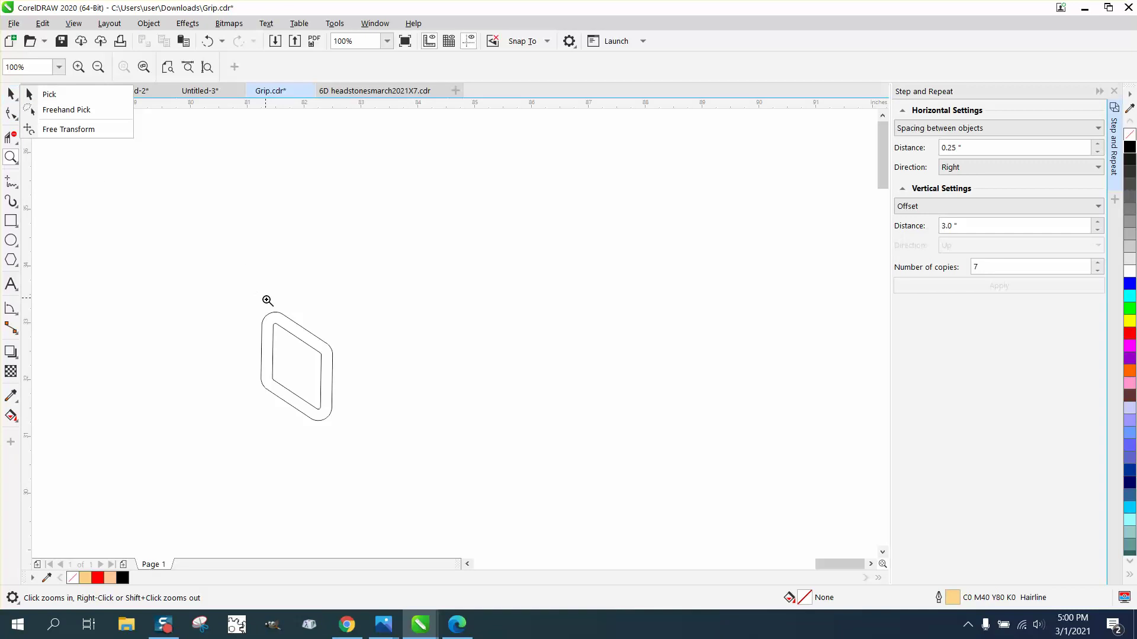
scroll(266, 314, up, 5)
scroll(223, 188, down, 5)
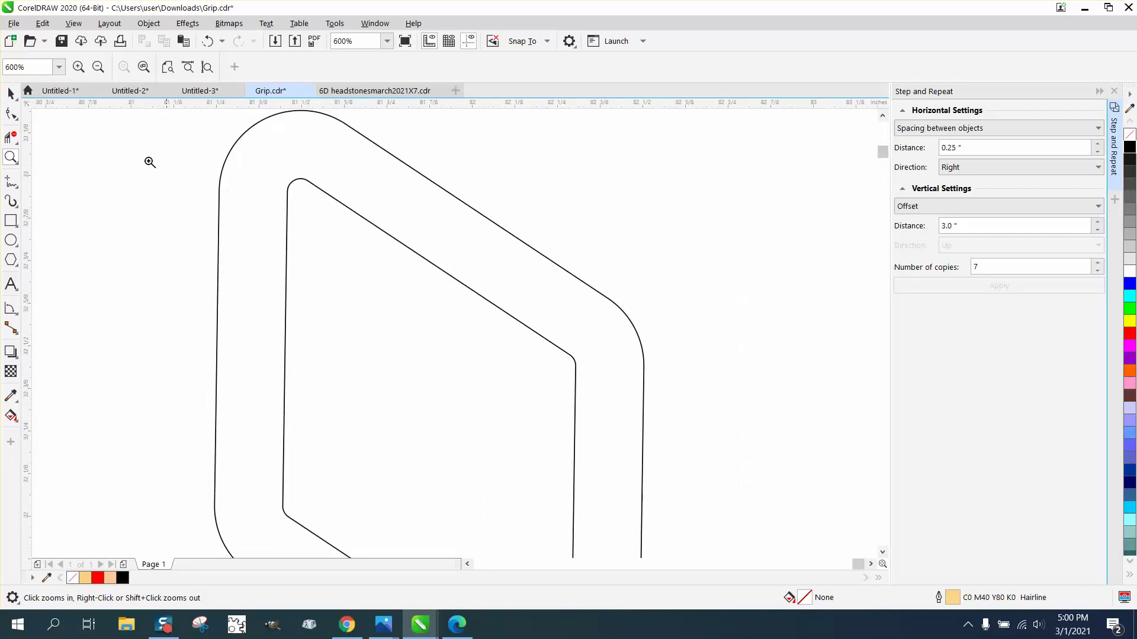
click(11, 93)
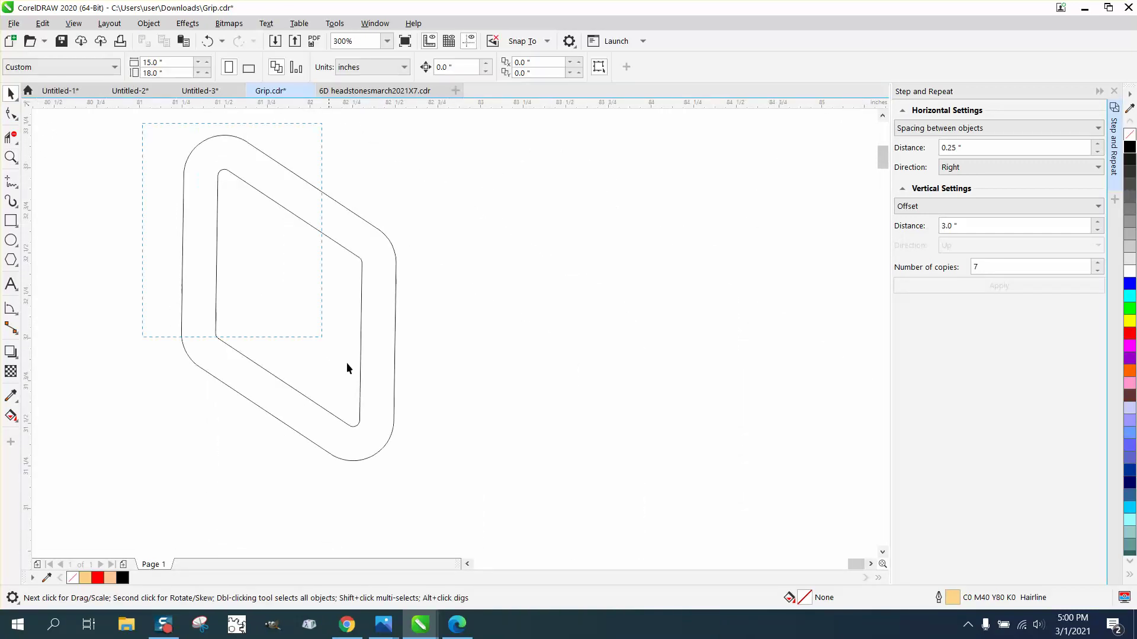
drag(346, 368, 521, 515)
- Try making seven copies with 0.25" horizontal spacing to the right and a 3.0" vertical offset, and undo them
click(928, 287)
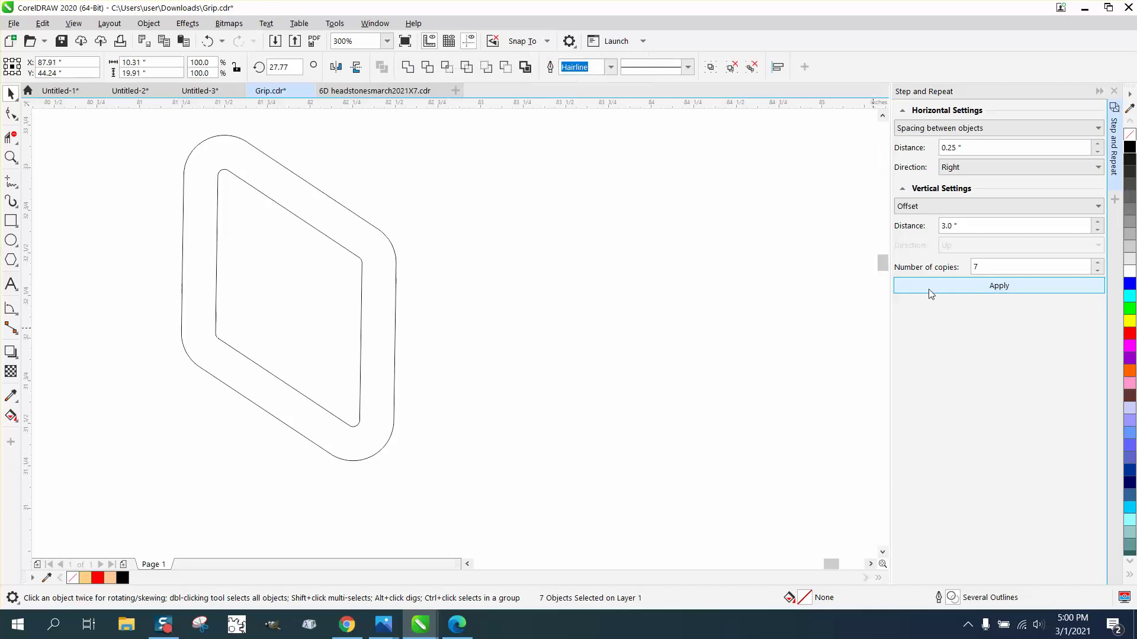
scroll(449, 315, down, 4)
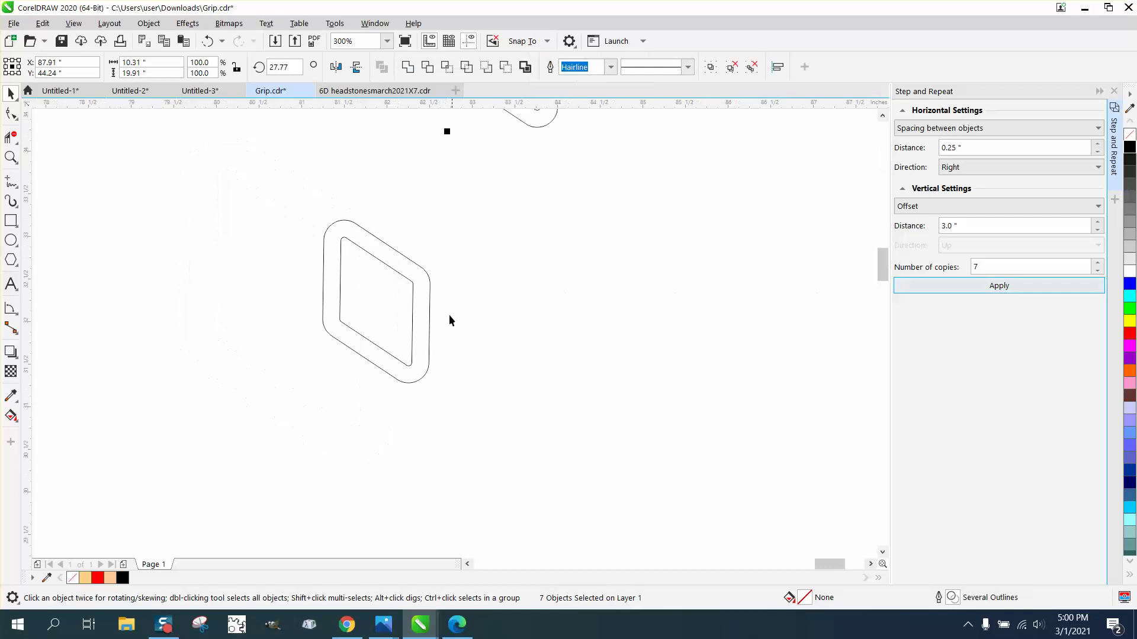
click(207, 41)
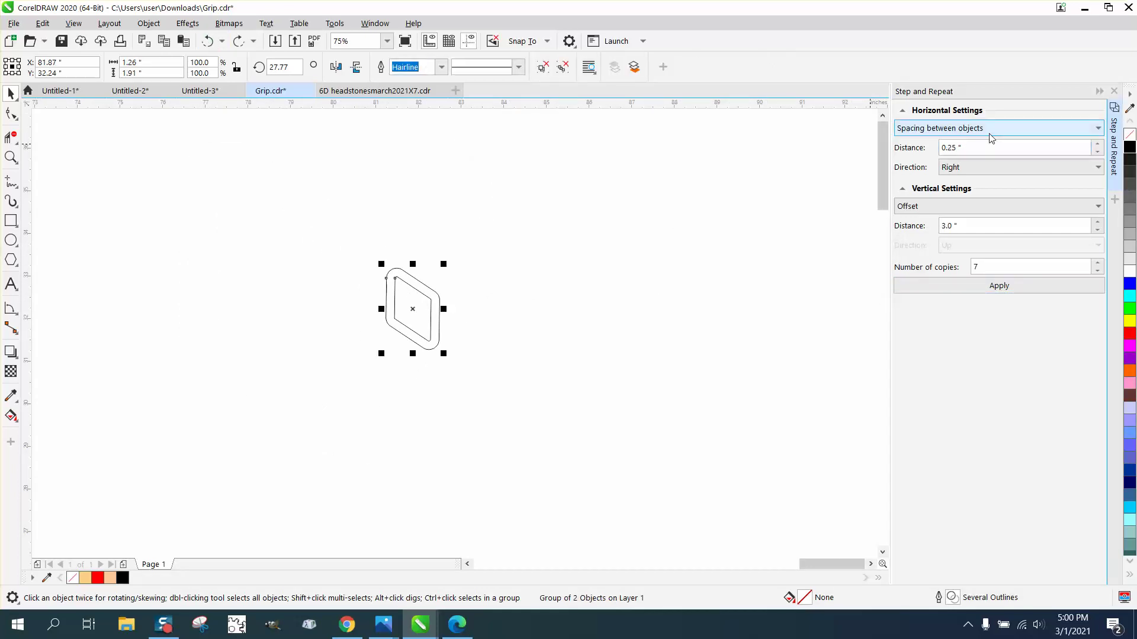
- Try making seven copies with the horizontal mode on Offset at 0.25" and a 3.0" vertical offset, and undo them
click(1098, 129)
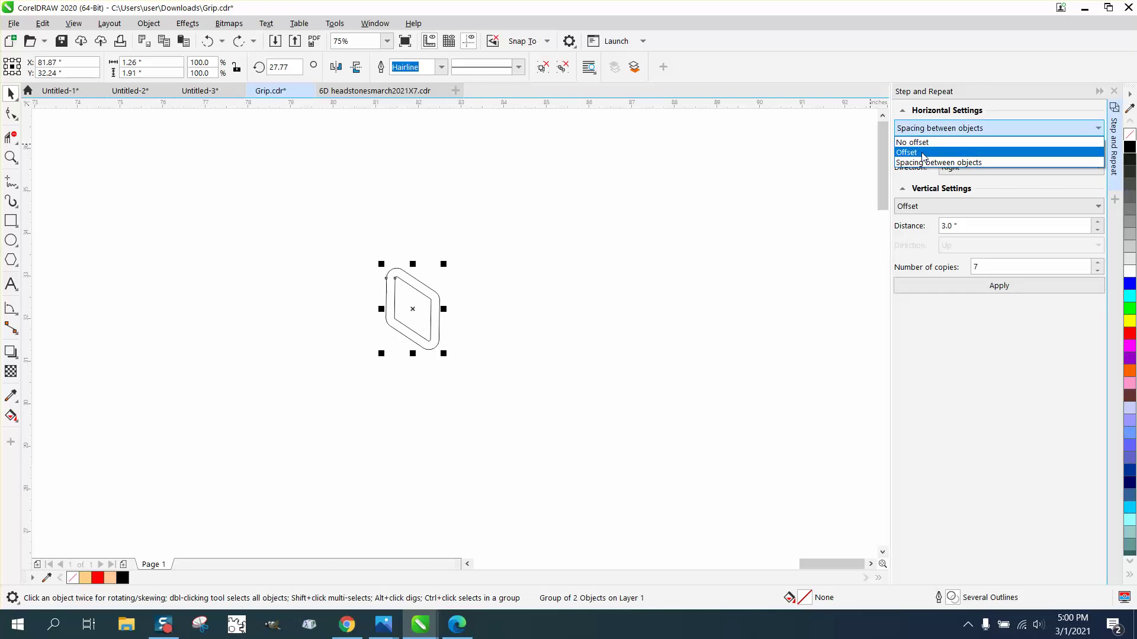
click(923, 152)
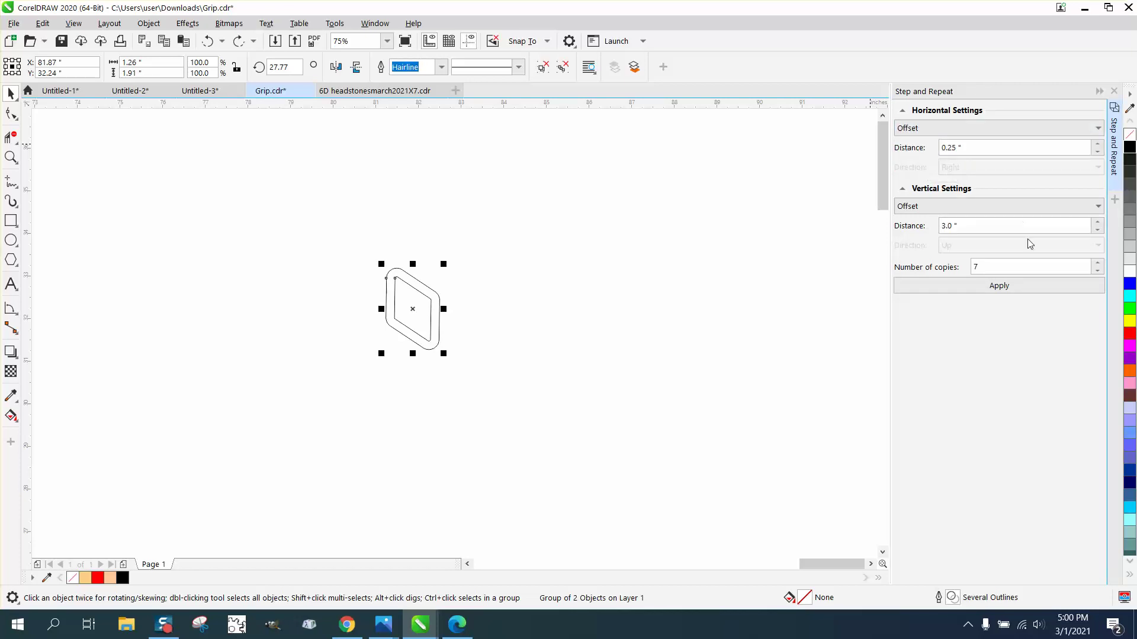
click(1008, 290)
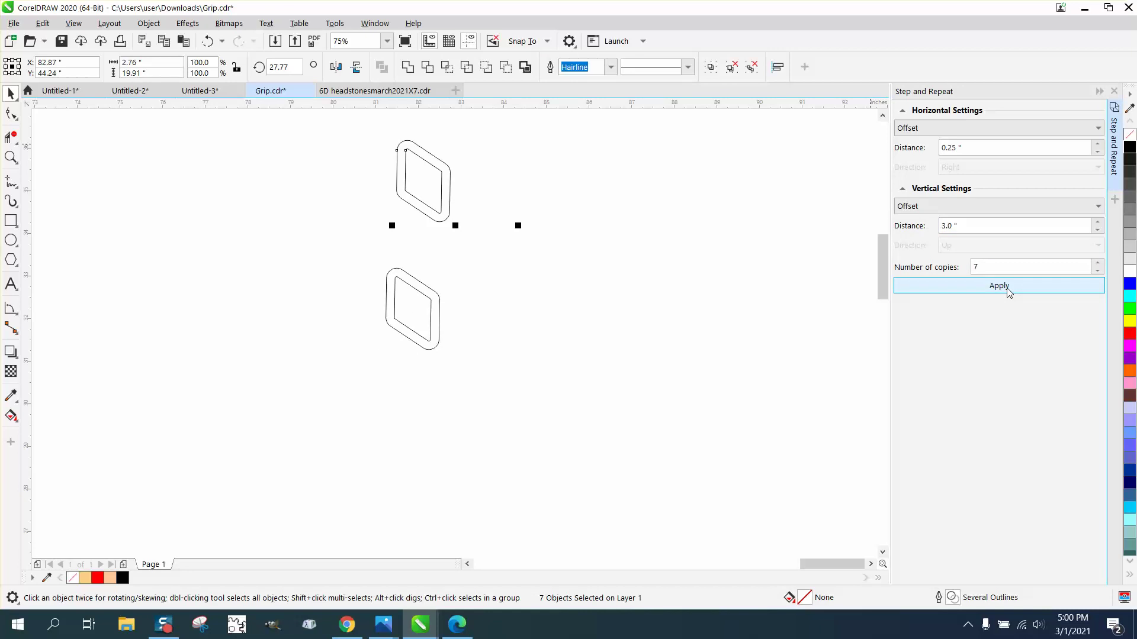
click(207, 41)
- Set the vertical mode to No offset, try seven copies with a 0.25" horizontal offset, and undo the copies
click(948, 227)
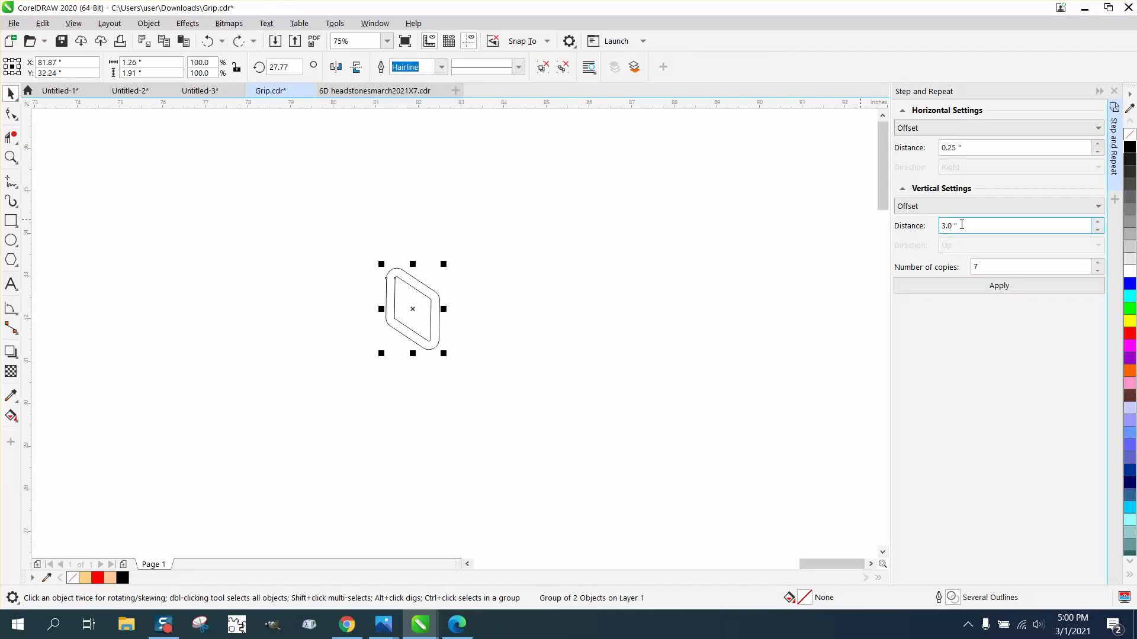
click(1001, 211)
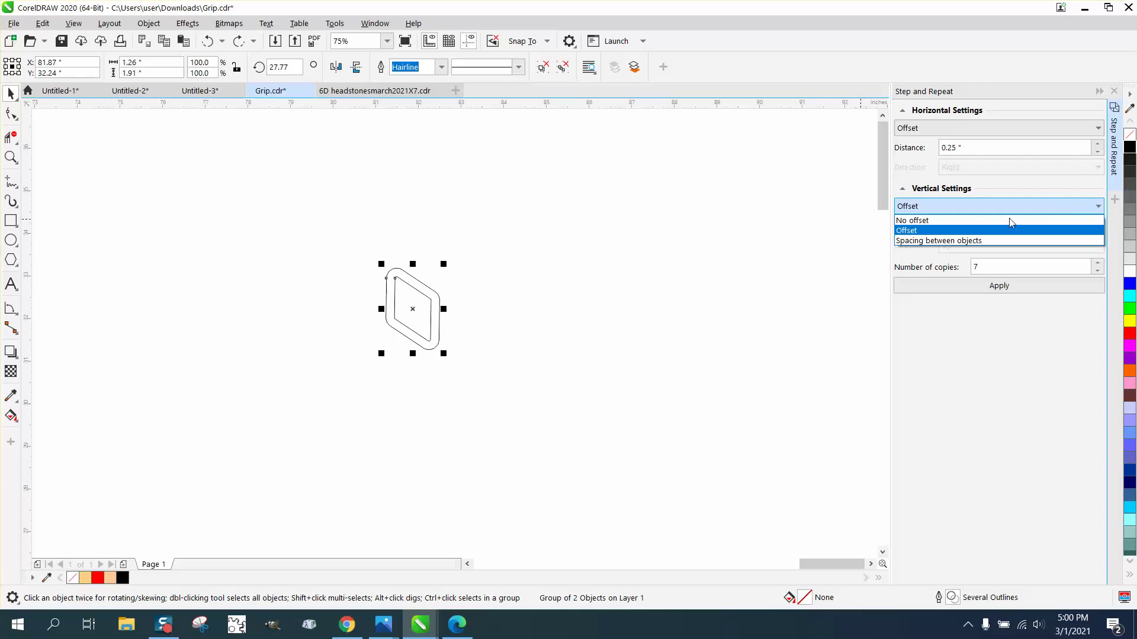
click(936, 220)
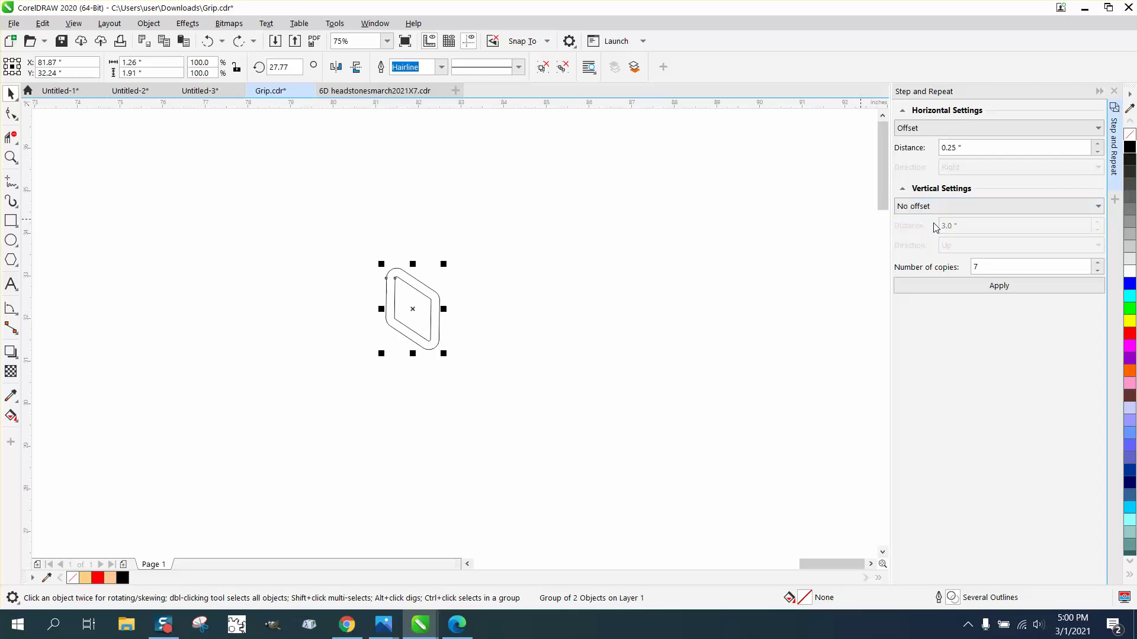
click(999, 288)
click(207, 41)
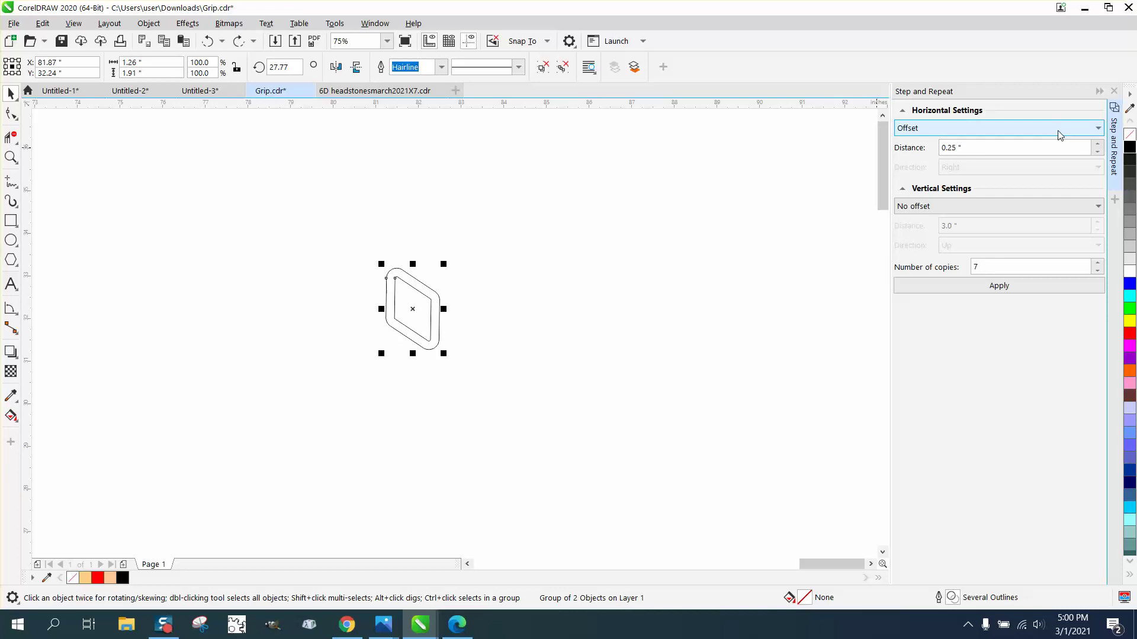
- Repeat the diamond seven times to the right with 0.25" spacing between objects and no vertical offset
click(1098, 129)
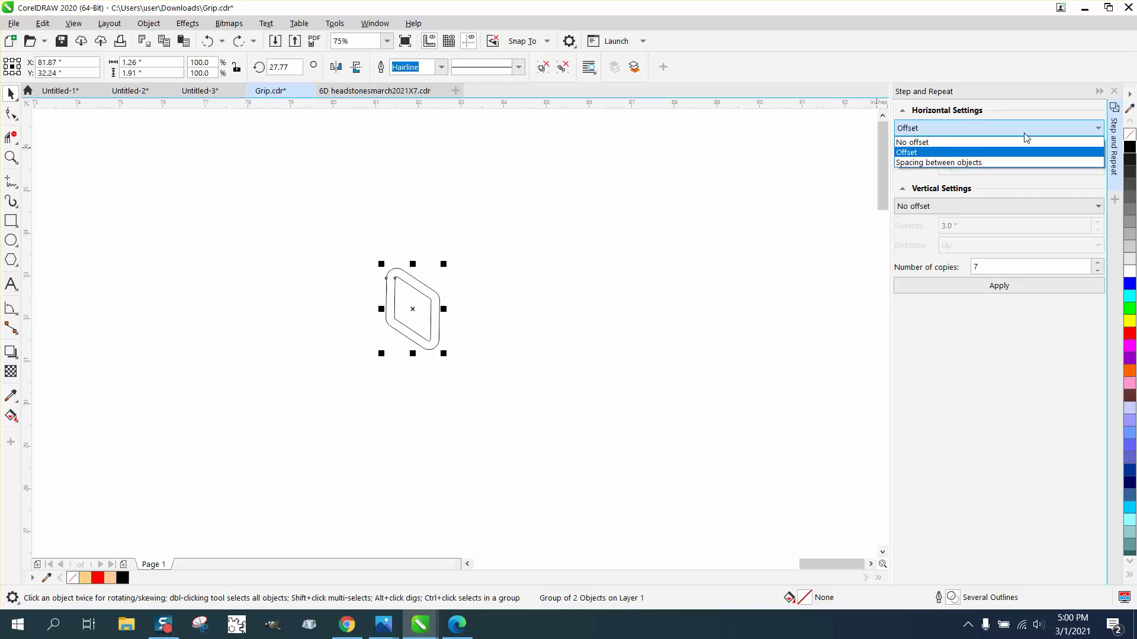
click(947, 162)
click(999, 285)
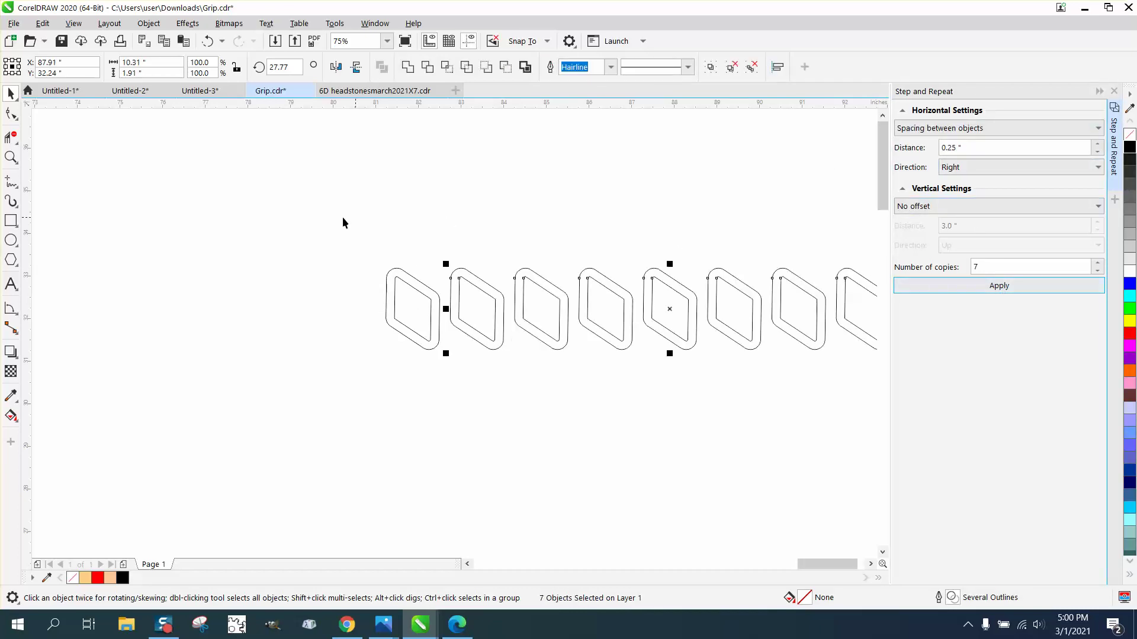
- Select the whole row of eight diamonds and set Step and Repeat to No offset horizontally and Offset vertically
scroll(246, 215, down, 1)
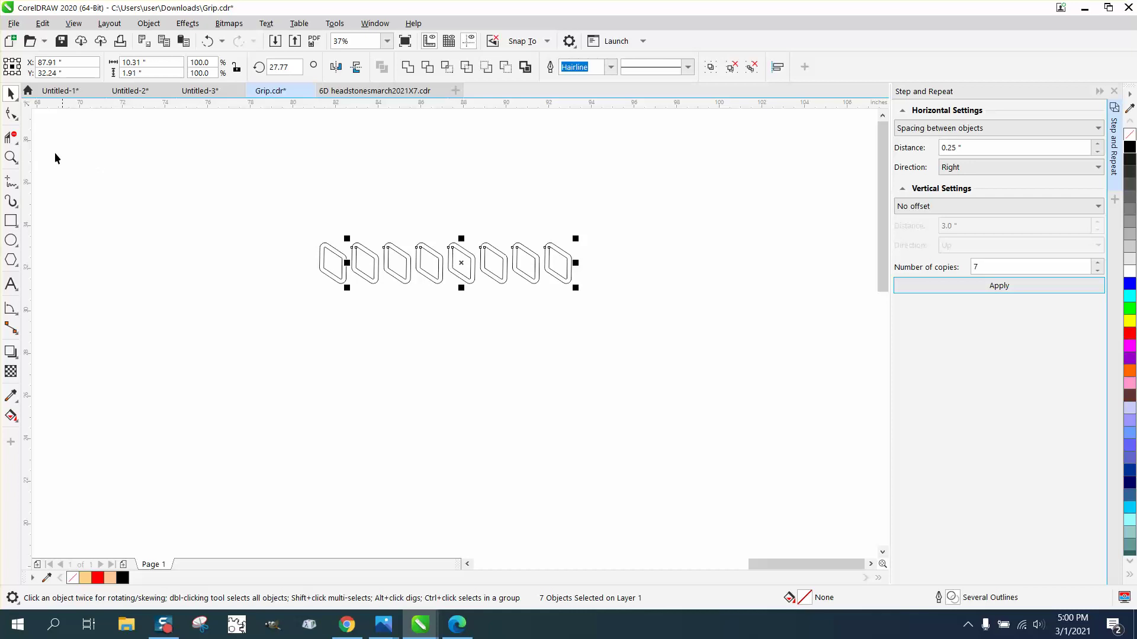
drag(286, 198, 649, 325)
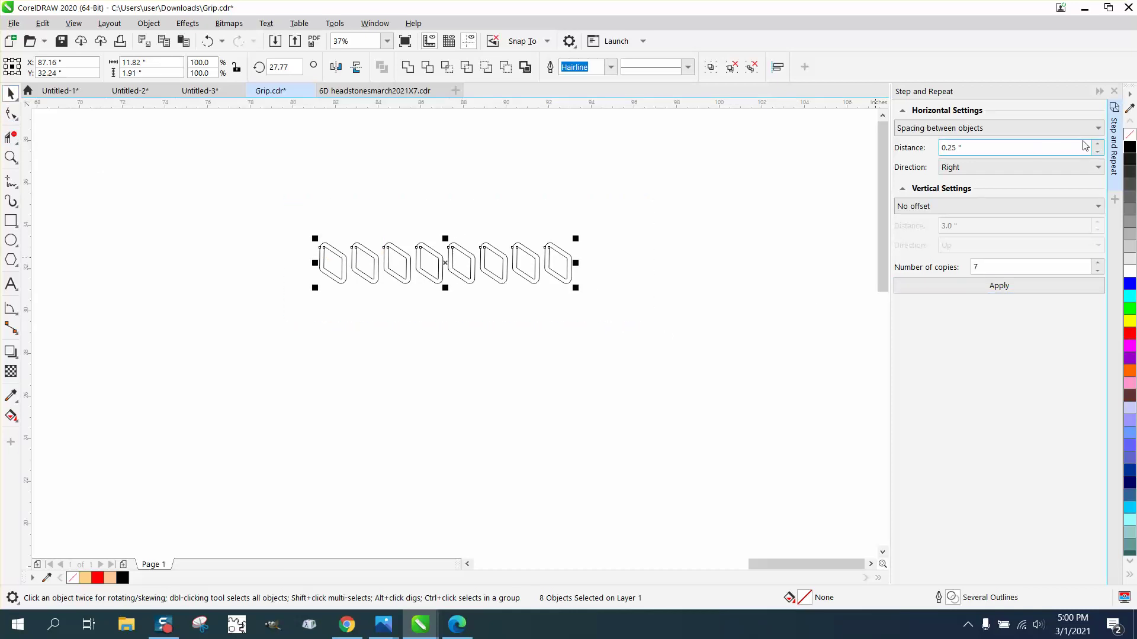
click(1097, 128)
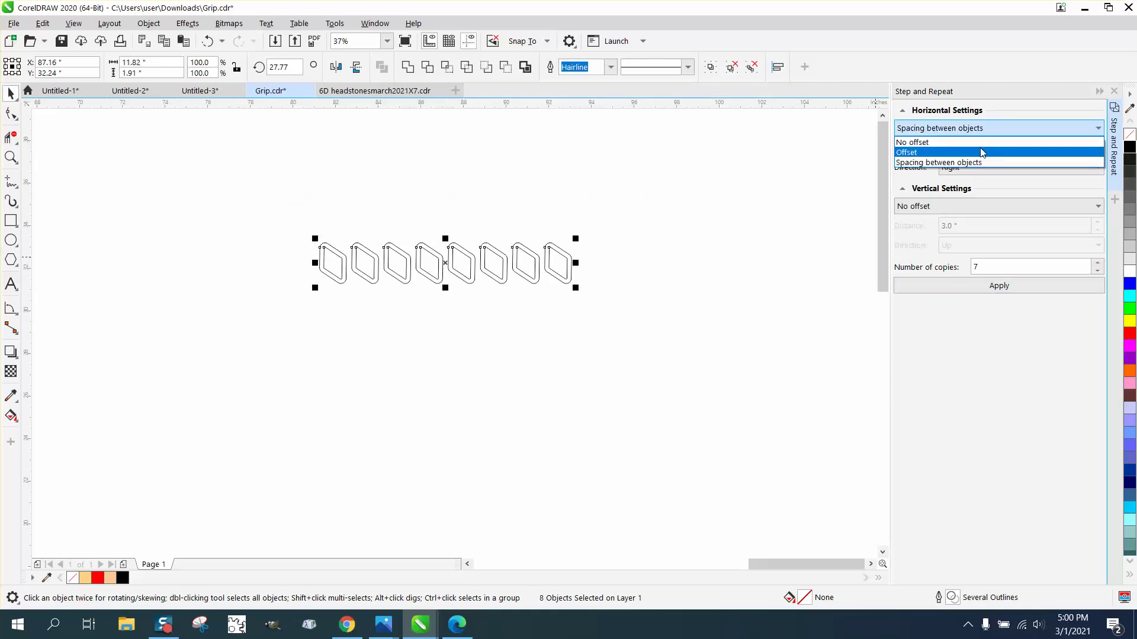
click(938, 144)
click(1071, 205)
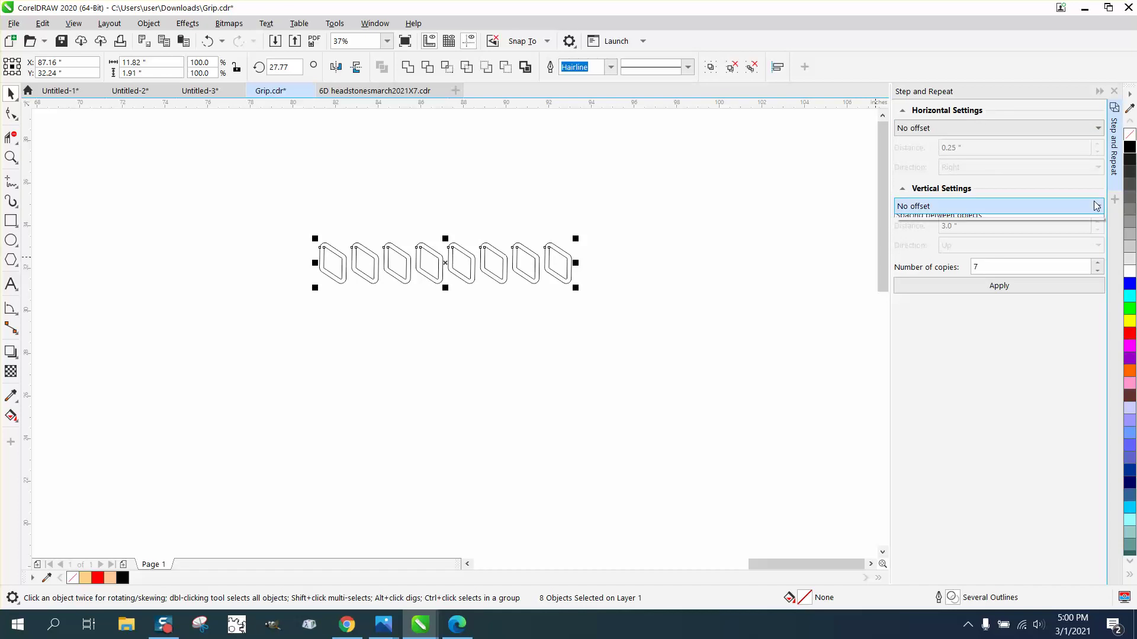
click(905, 230)
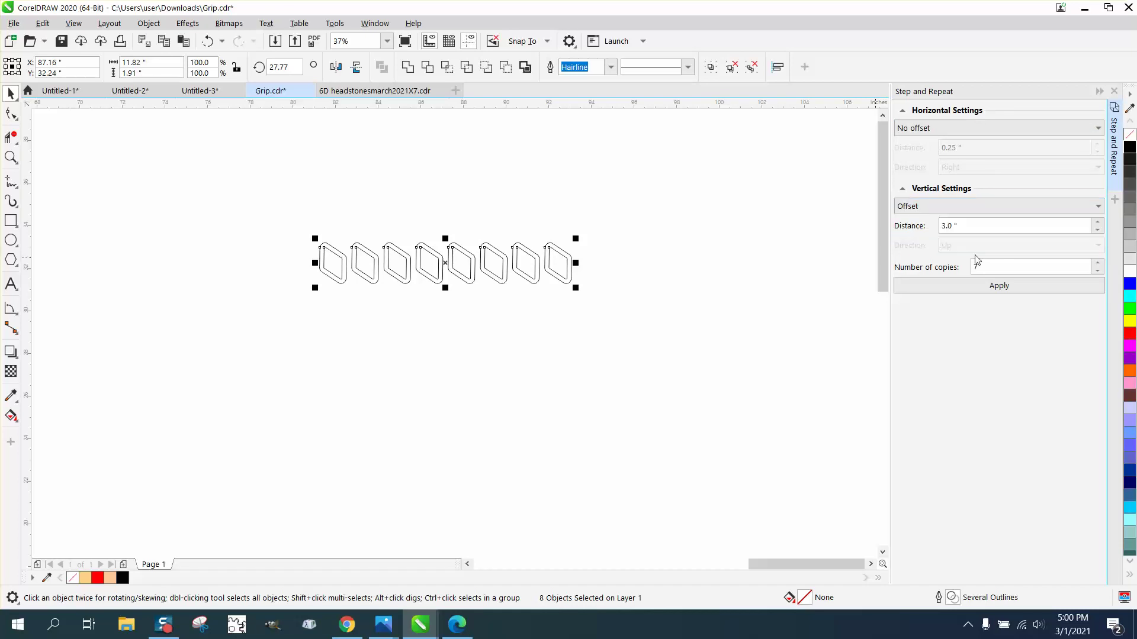
- Try seven vertical copies of the row, first at a 3.0" offset and again at 1.0", undoing each attempt
click(999, 285)
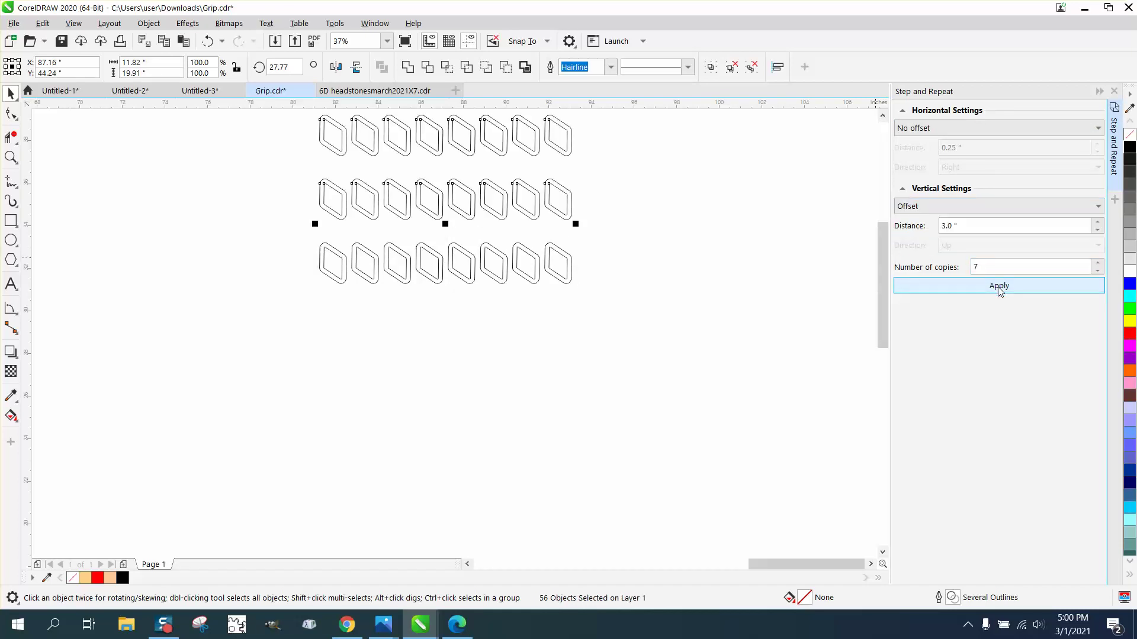
click(207, 40)
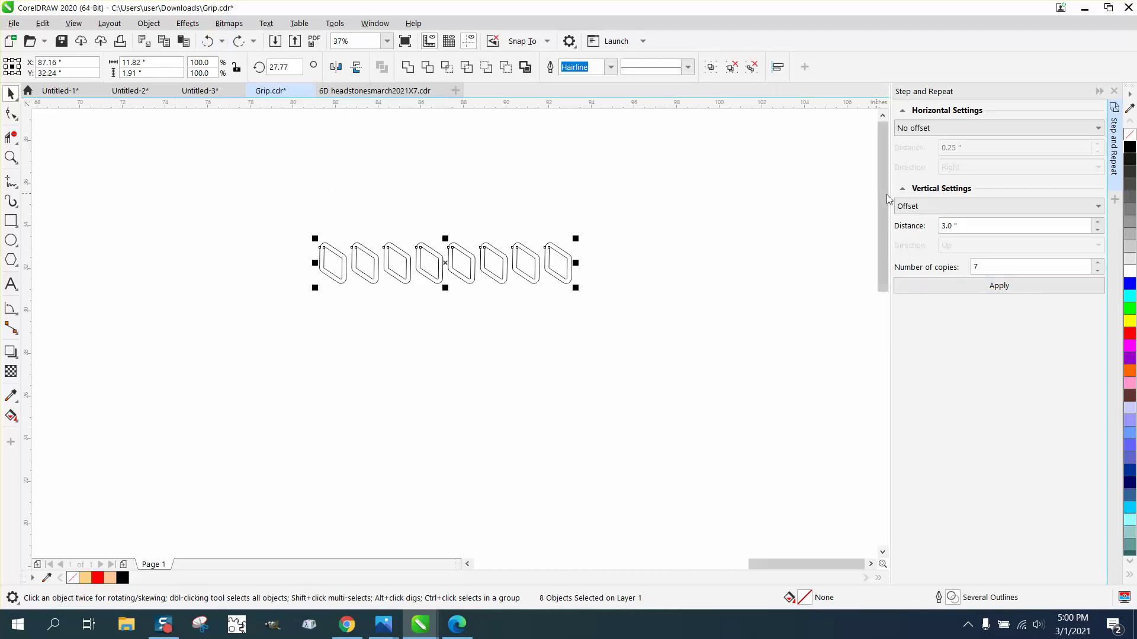
drag(953, 225, 930, 227)
text(1)
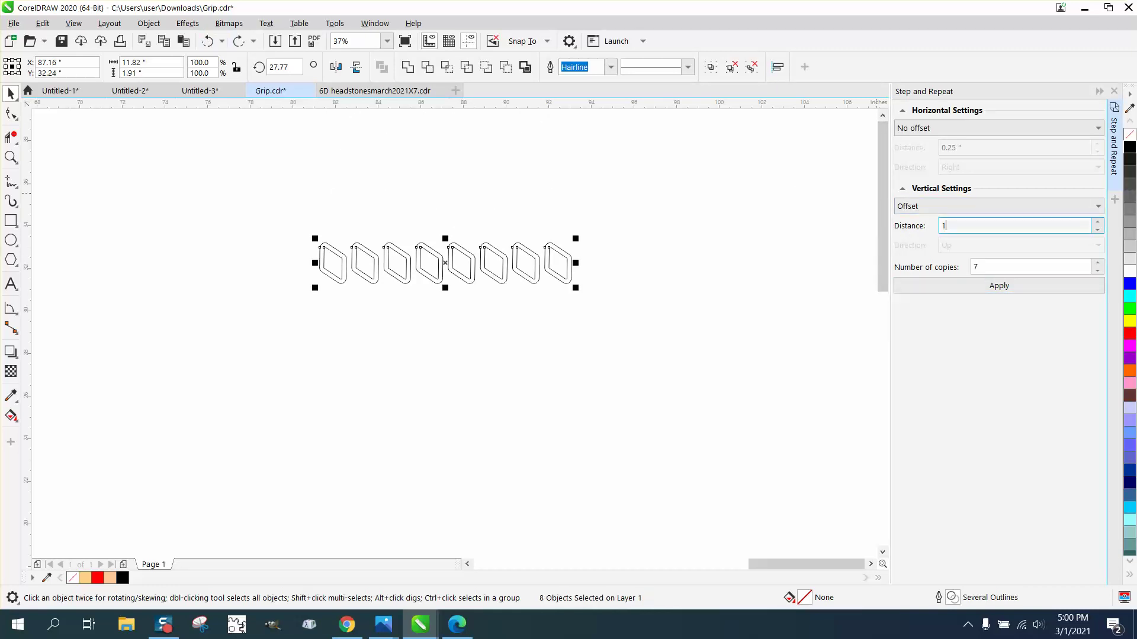
click(1035, 289)
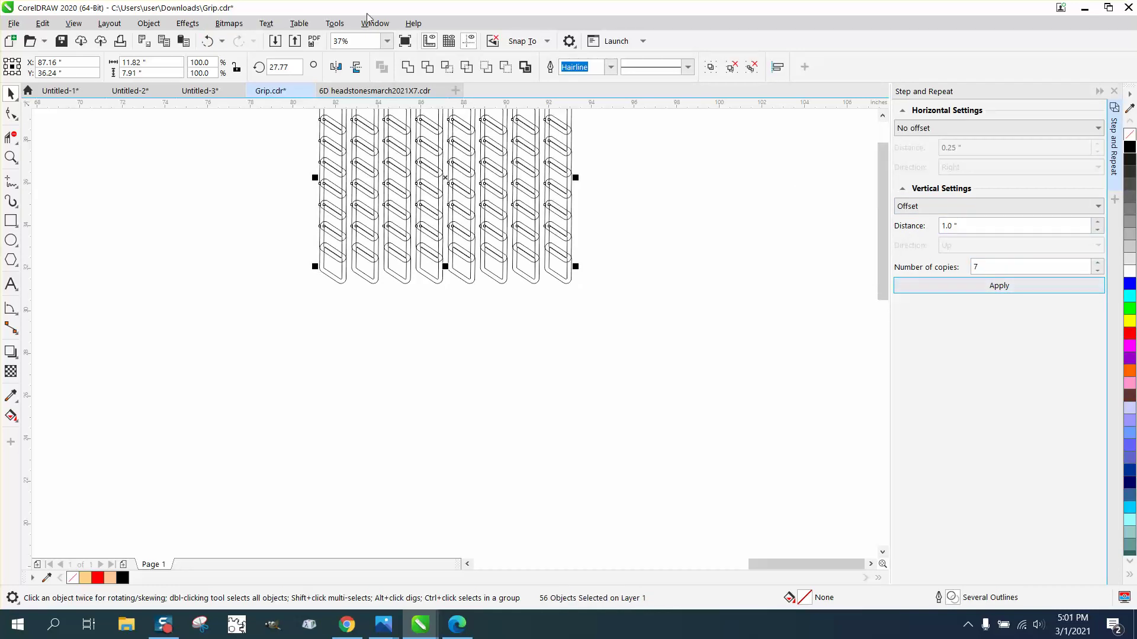
click(208, 40)
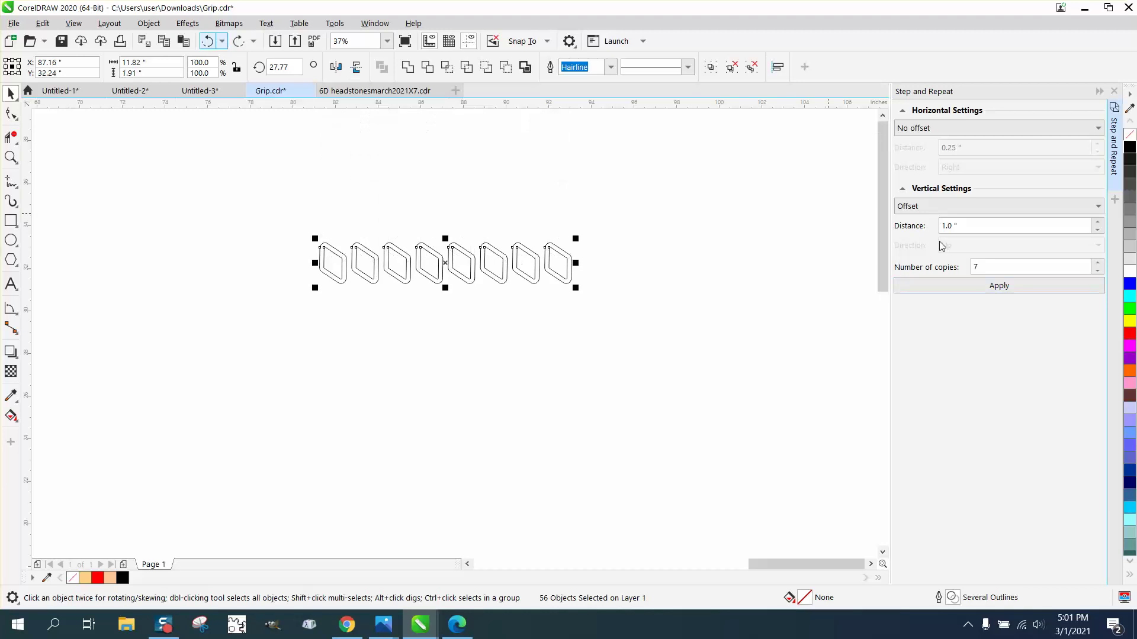
- Try seven vertical copies of the diamond row at a 2.0" offset, inspect the row spacing, and undo the copies
double_click(975, 225)
text(2)
key(Return)
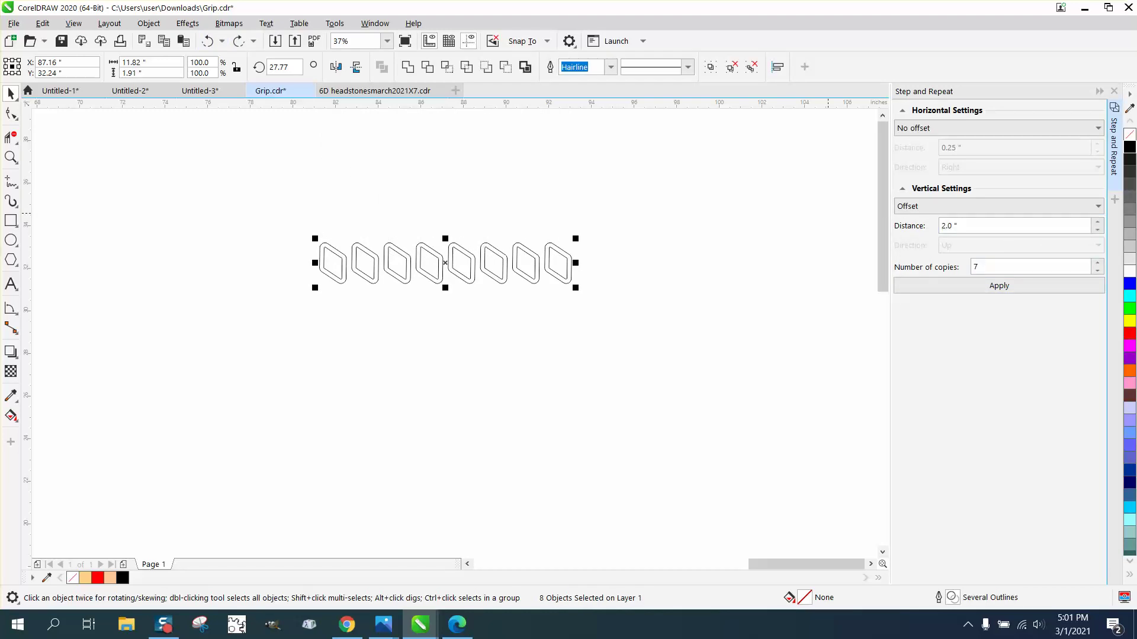
click(1010, 290)
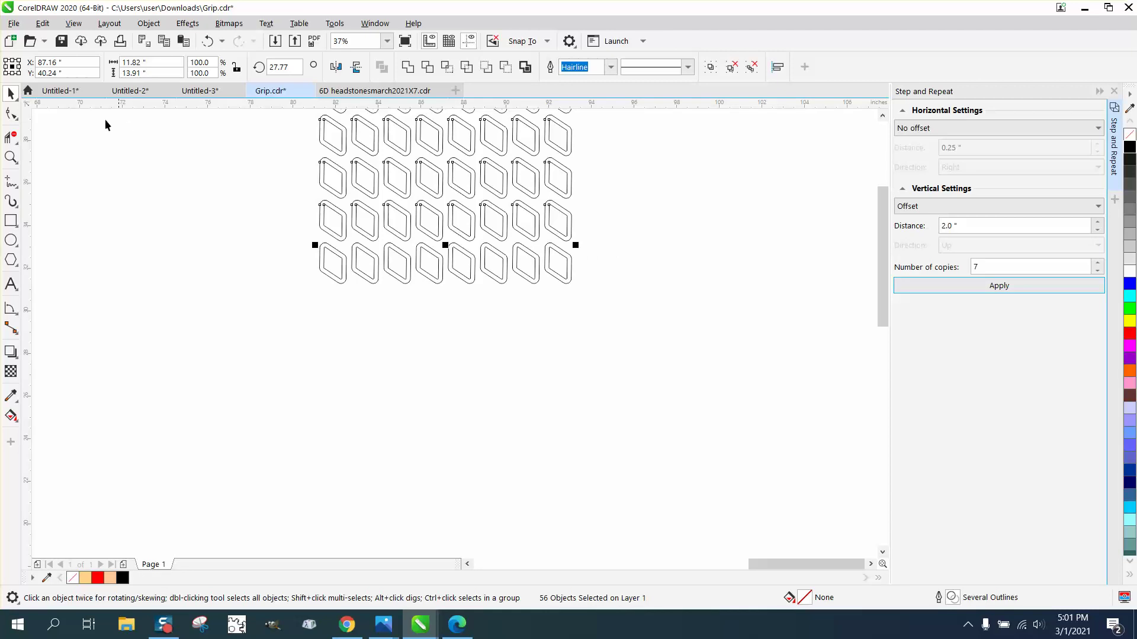
click(11, 157)
drag(312, 198, 584, 306)
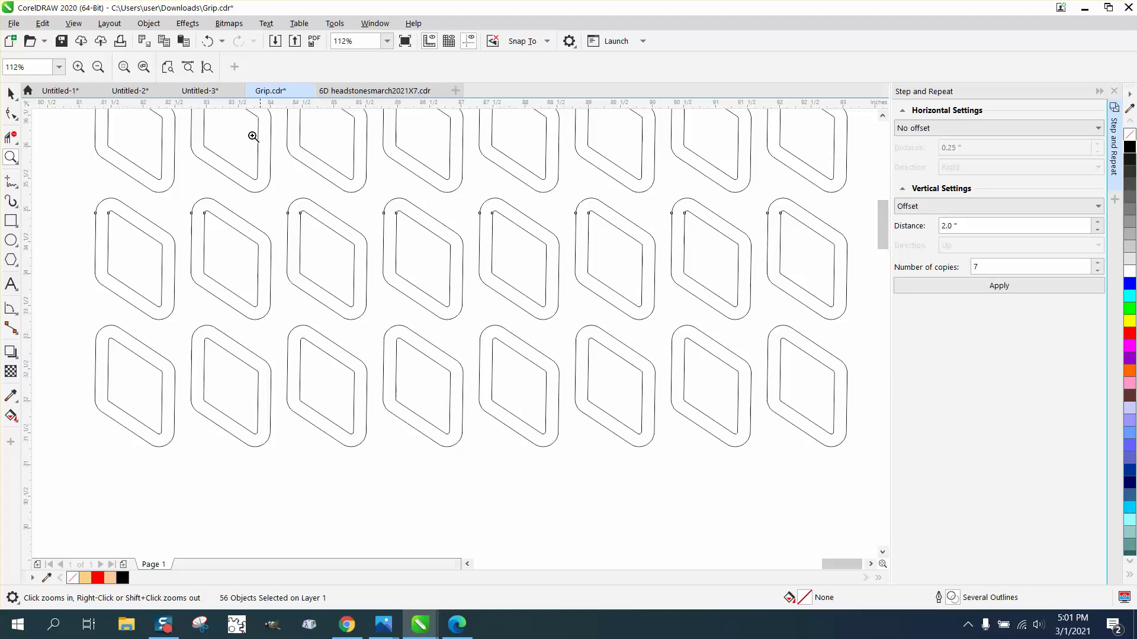
click(208, 41)
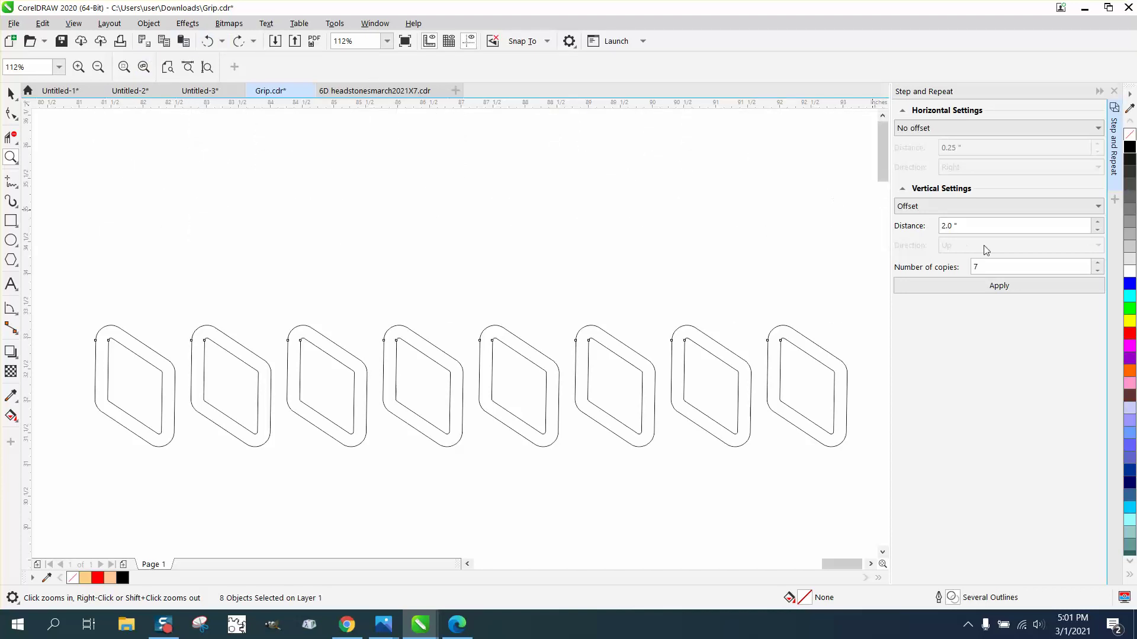
- Try seven vertical copies of the diamond row at a 2.25" offset and undo them
double_click(952, 226)
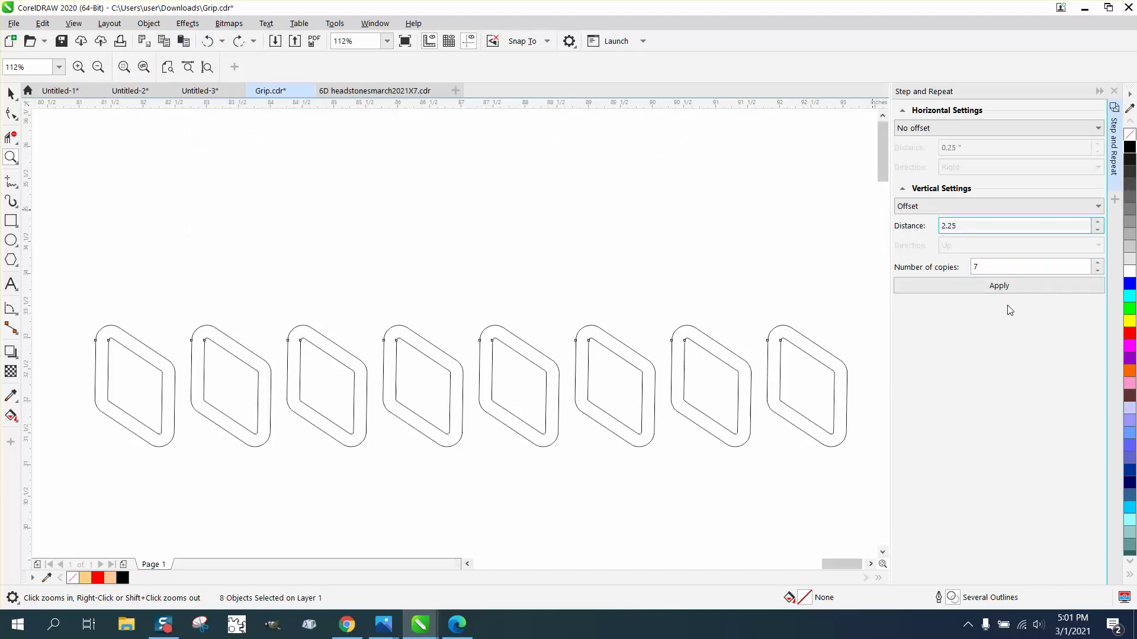
click(1001, 286)
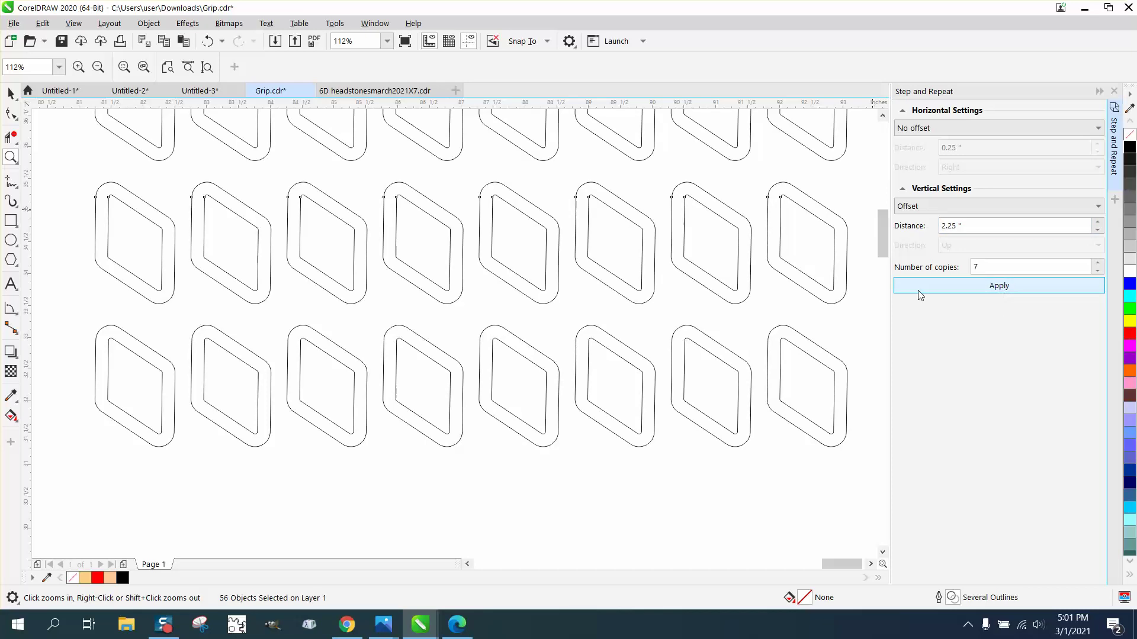
click(210, 44)
- Repeat the row of diamonds seven times vertically with a 1.75" offset and no horizontal offset
click(949, 225)
double_click(973, 224)
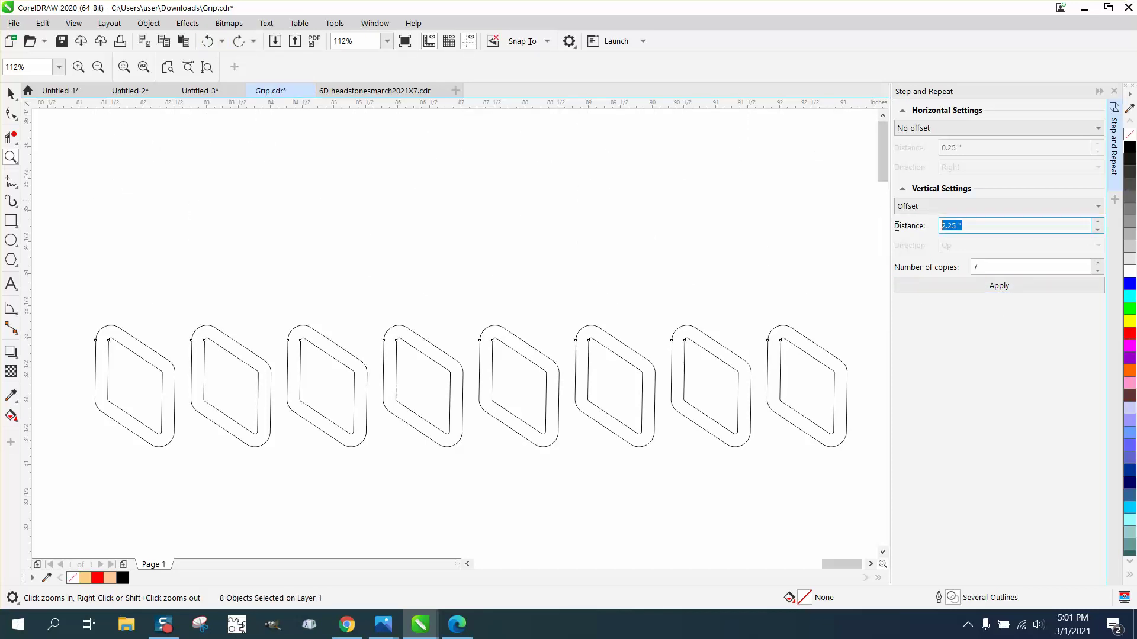
text(1.75)
key(Return)
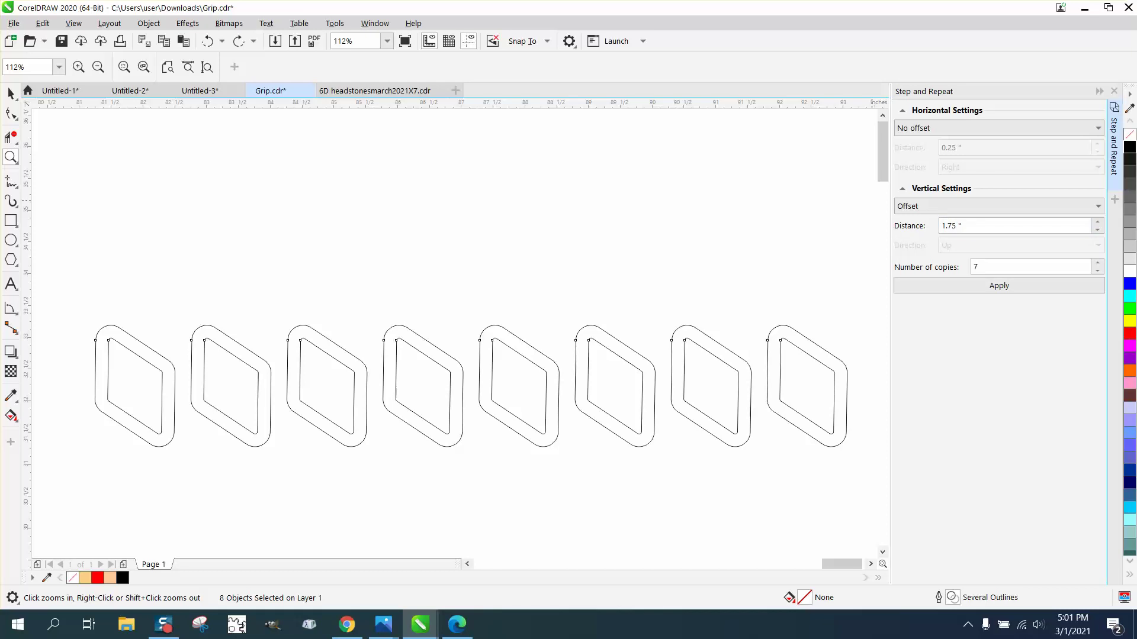
click(1004, 289)
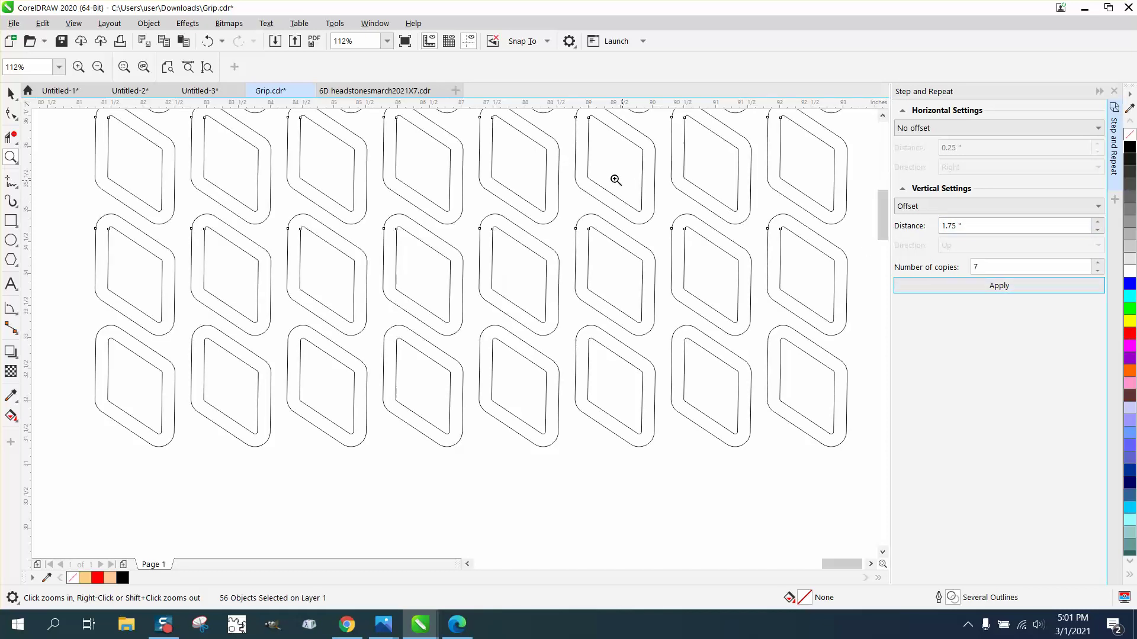
scroll(615, 180, down, 3)
scroll(541, 241, down, 1)
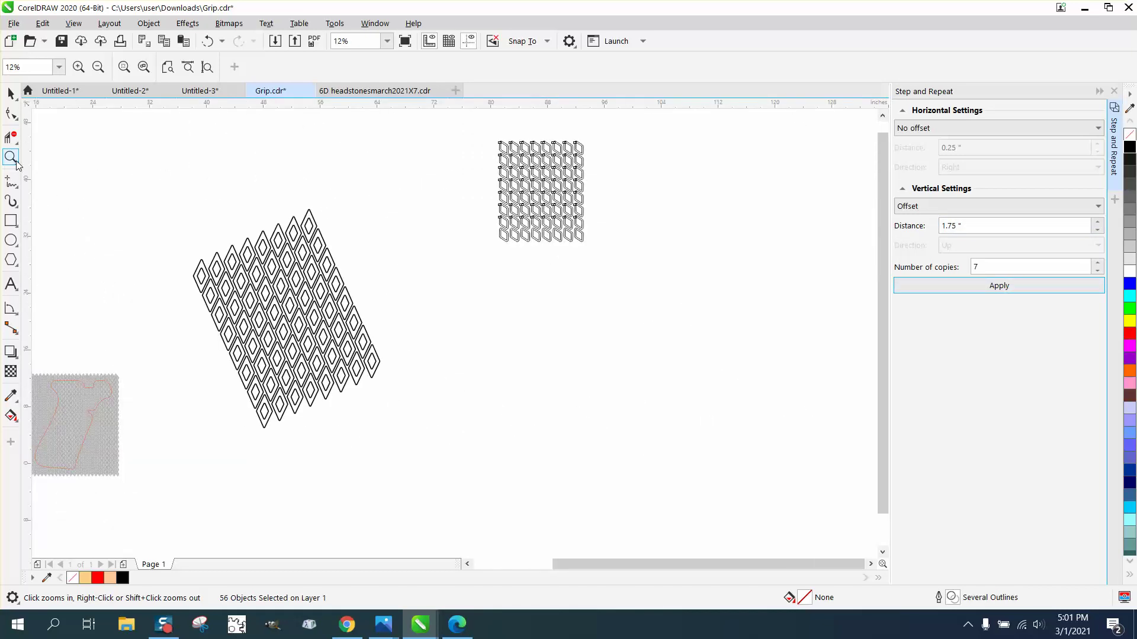
drag(483, 138, 632, 256)
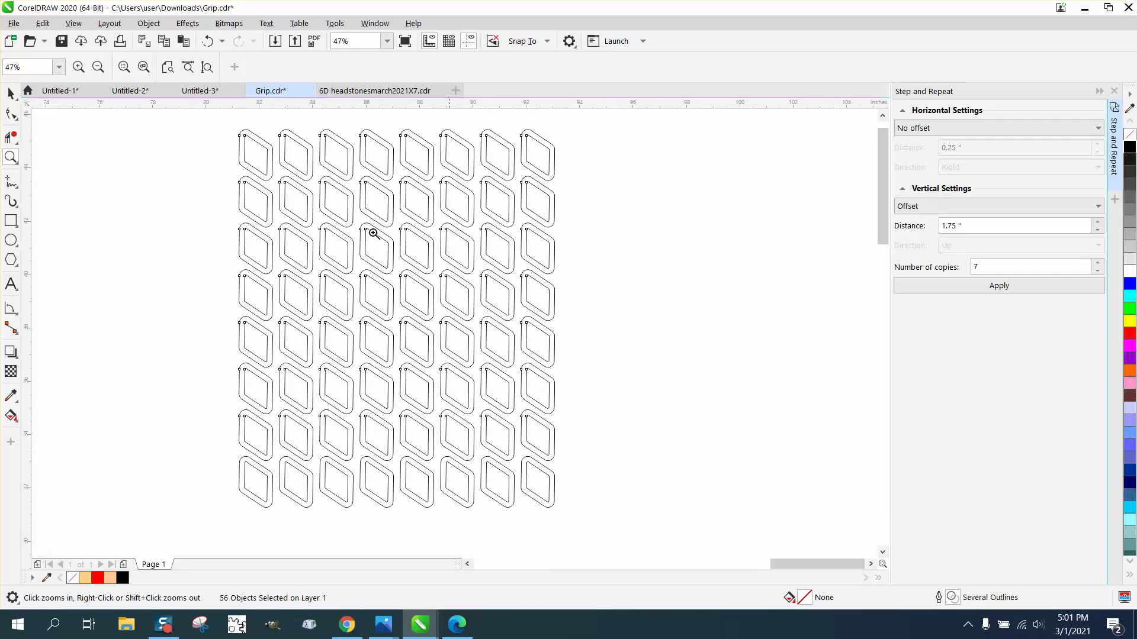
- Select every diamond in the new grid and set the outline width to 8.0 pt, trying 1.5 pt and 12.0 pt first
click(11, 93)
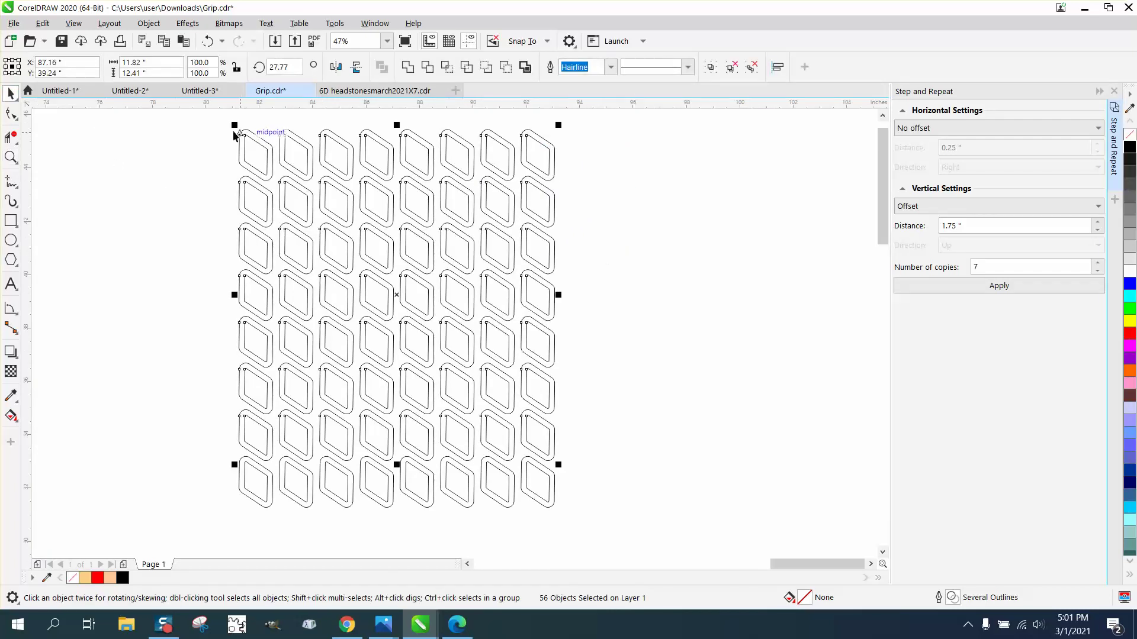
drag(214, 116, 333, 412)
drag(510, 517, 607, 544)
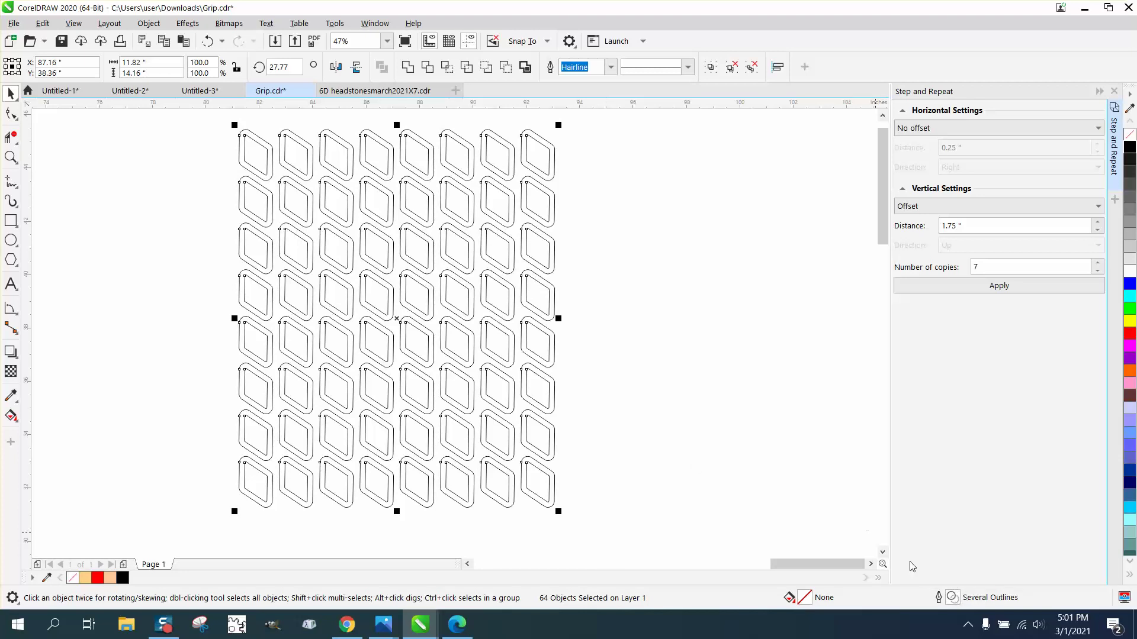
double_click(942, 599)
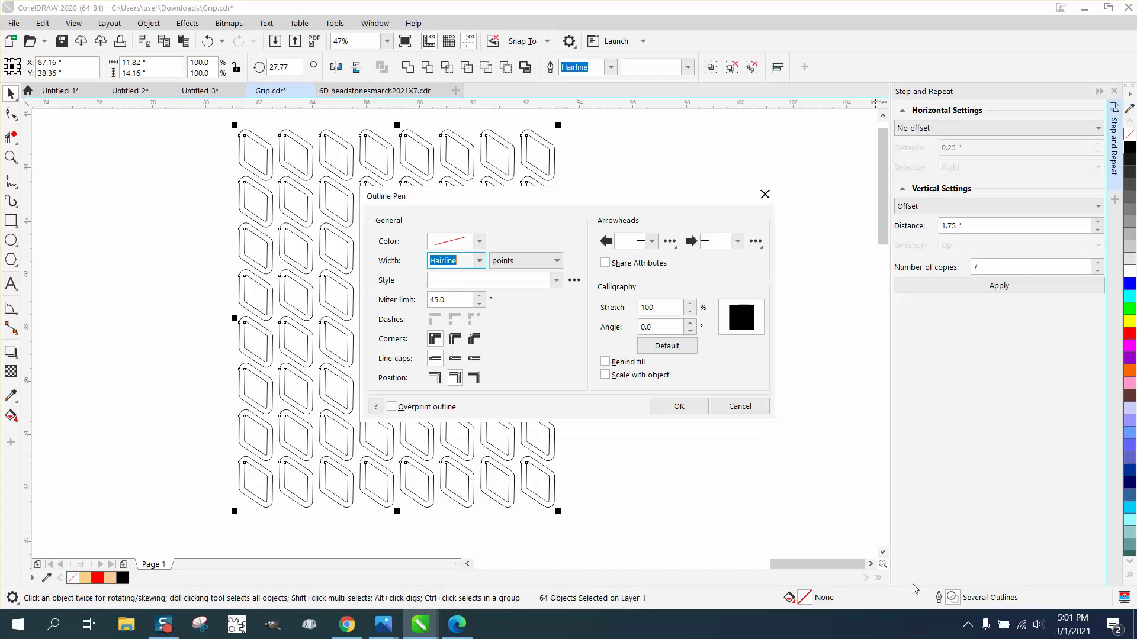
click(480, 242)
click(481, 241)
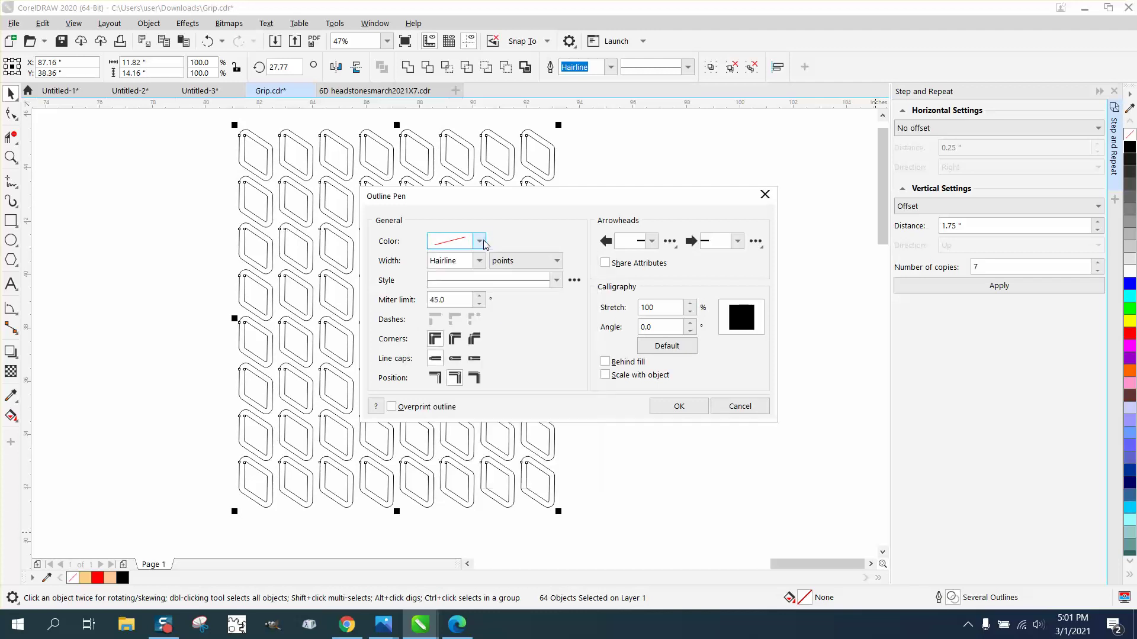
click(479, 261)
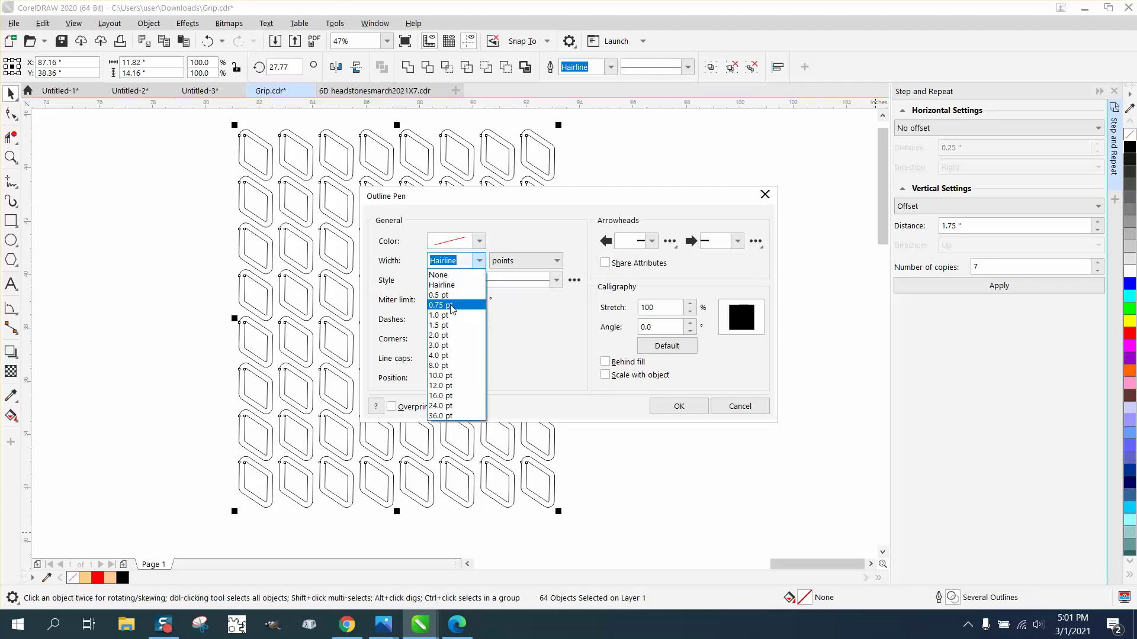
click(448, 326)
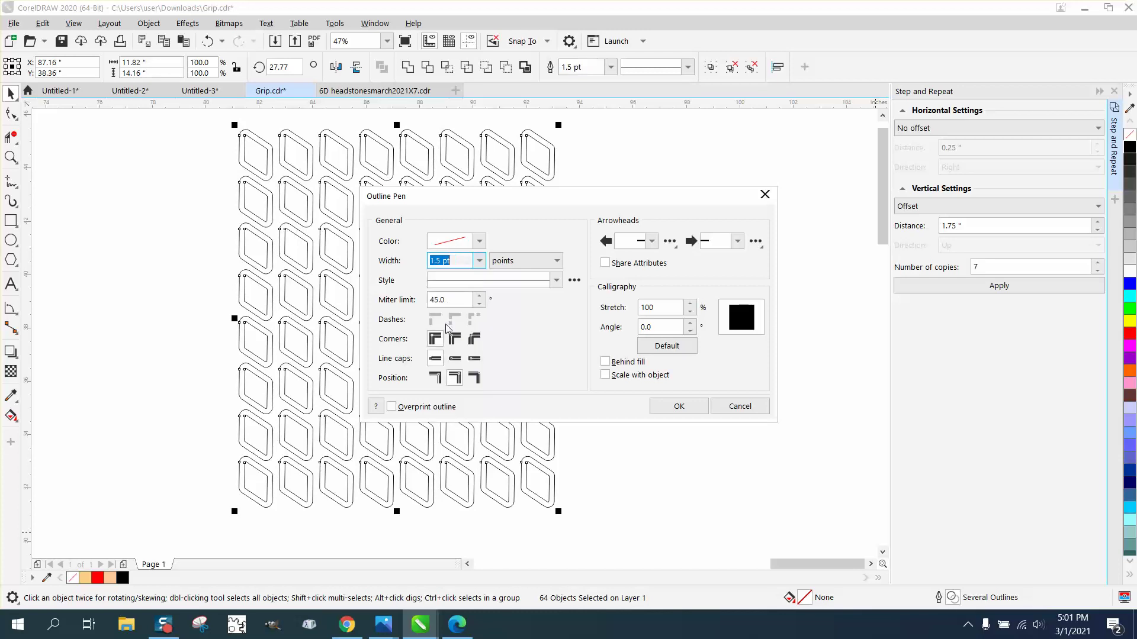
click(479, 261)
click(450, 389)
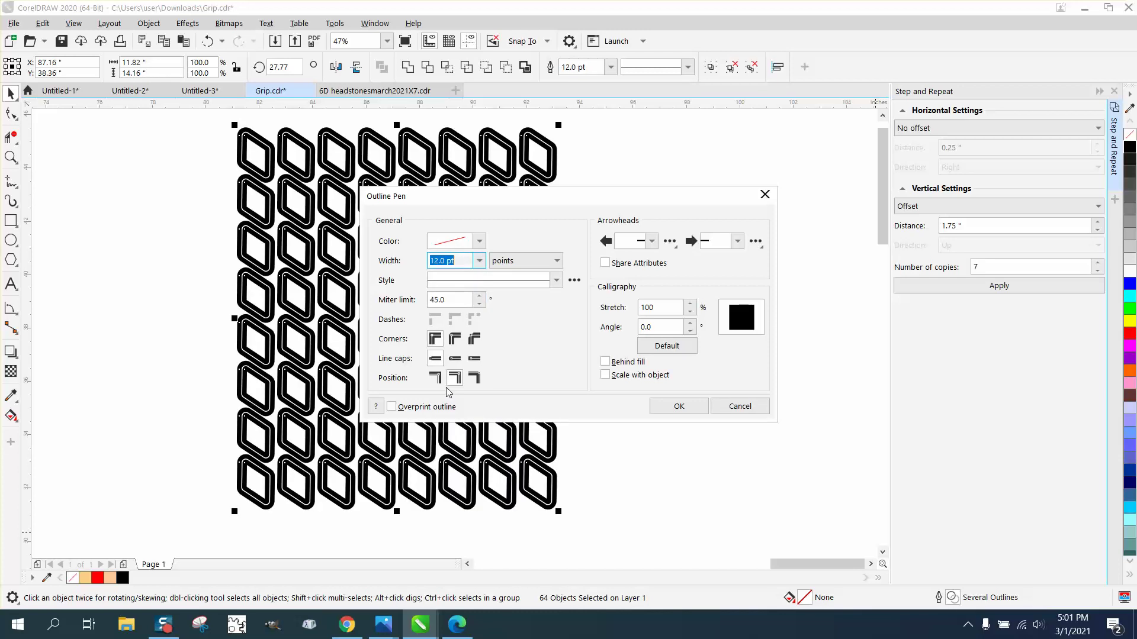
click(479, 261)
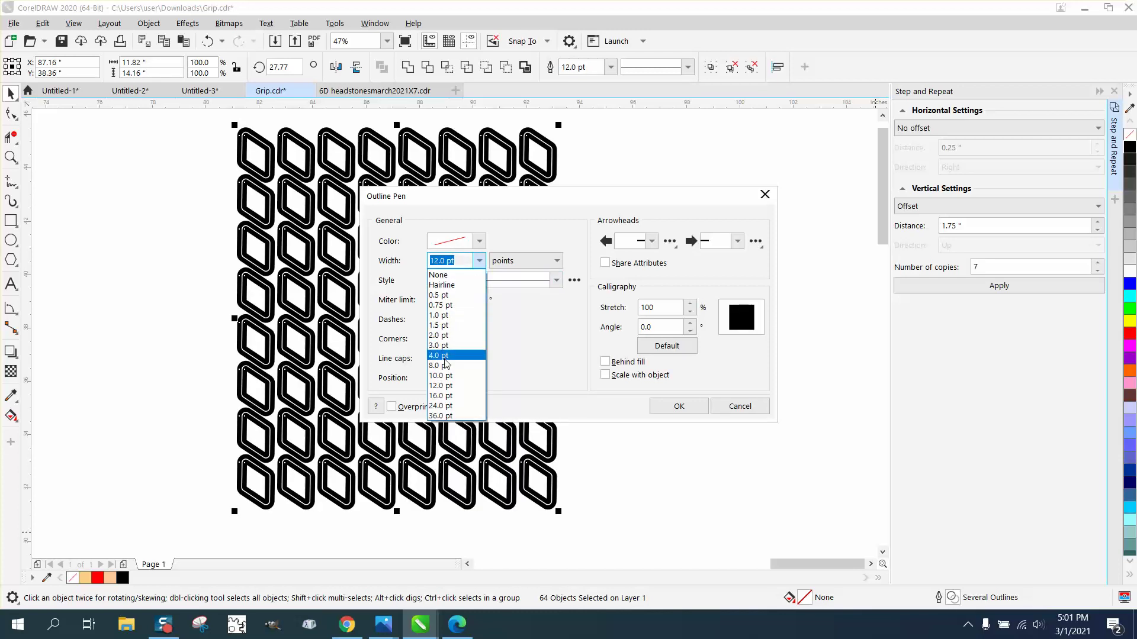
click(446, 366)
click(678, 406)
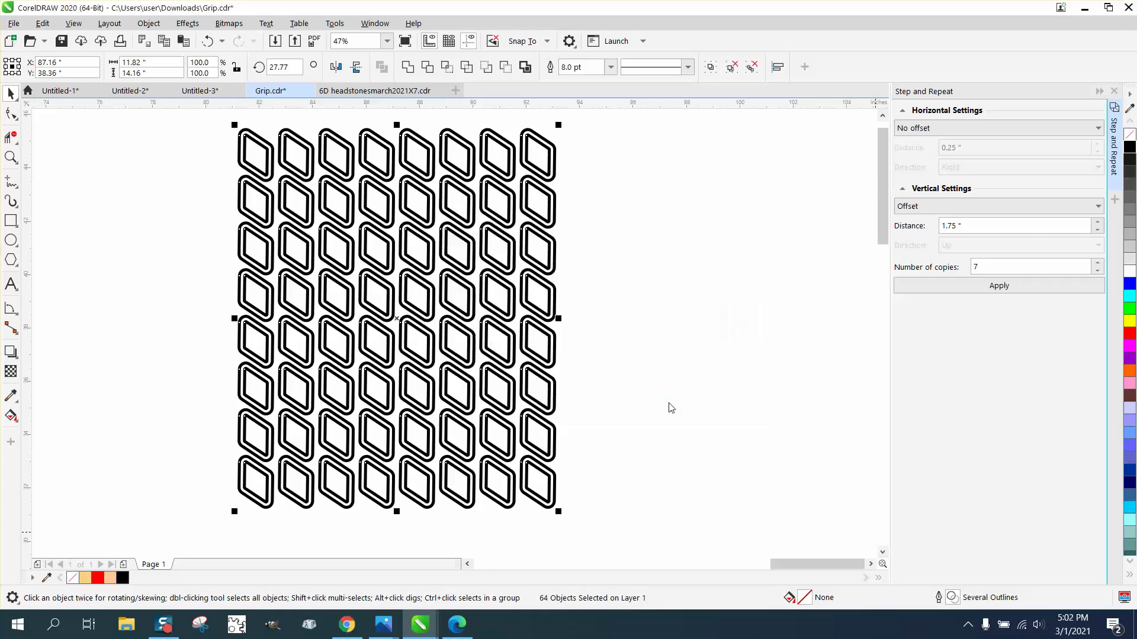
- Group all the diamonds in the grid and rotate the group by -27.777 degrees
scroll(406, 310, down, 3)
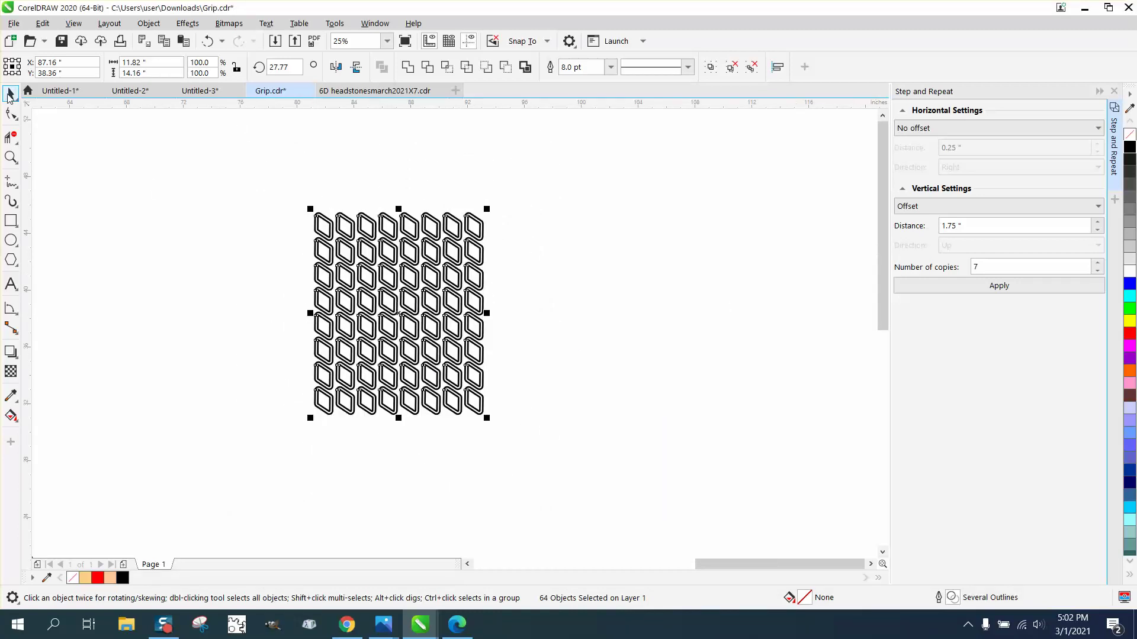
drag(257, 172, 673, 481)
key(ctrl+g)
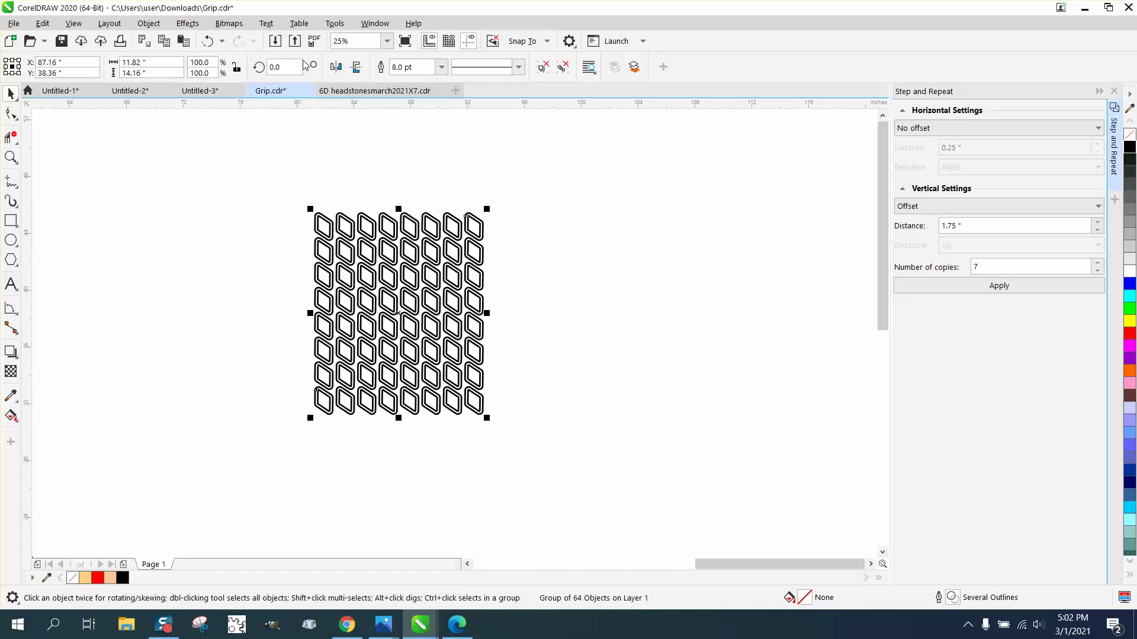
double_click(283, 67)
text(-27.777)
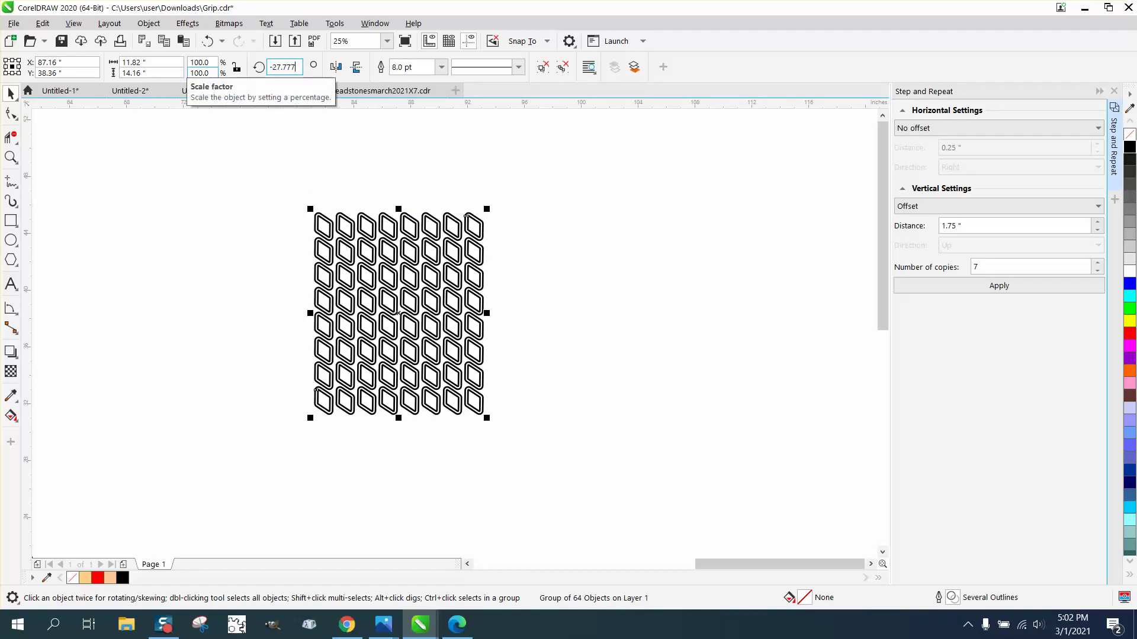
key(Return)
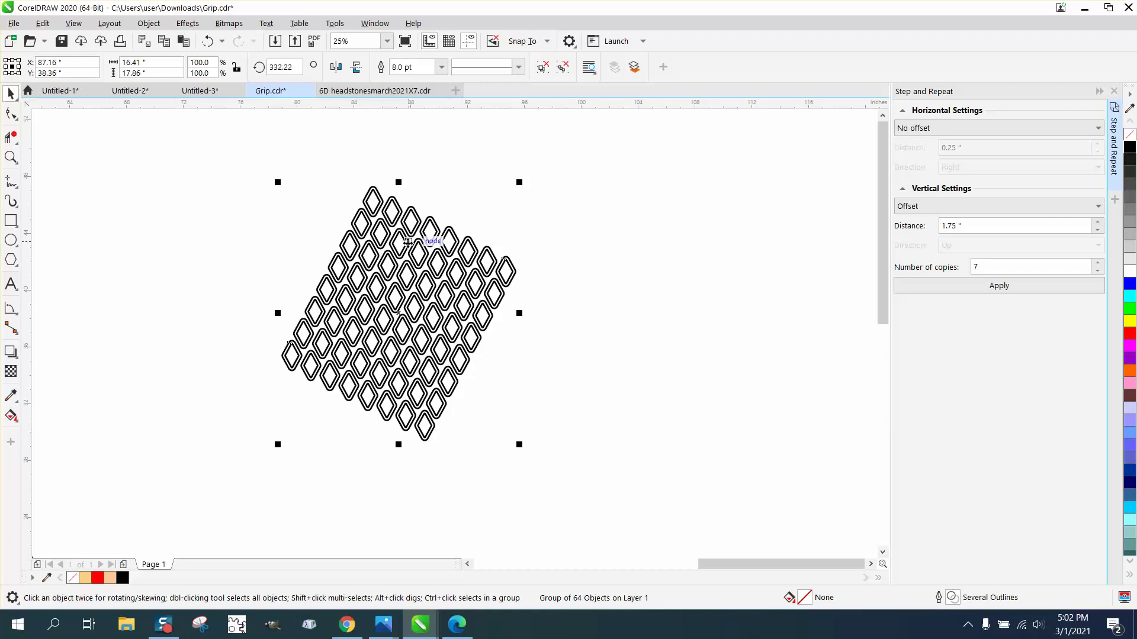
- Examine the rotated diamond group, the pattern-filled pistol grip on the page, and the larger finished diamond pattern up close for comparison
click(11, 157)
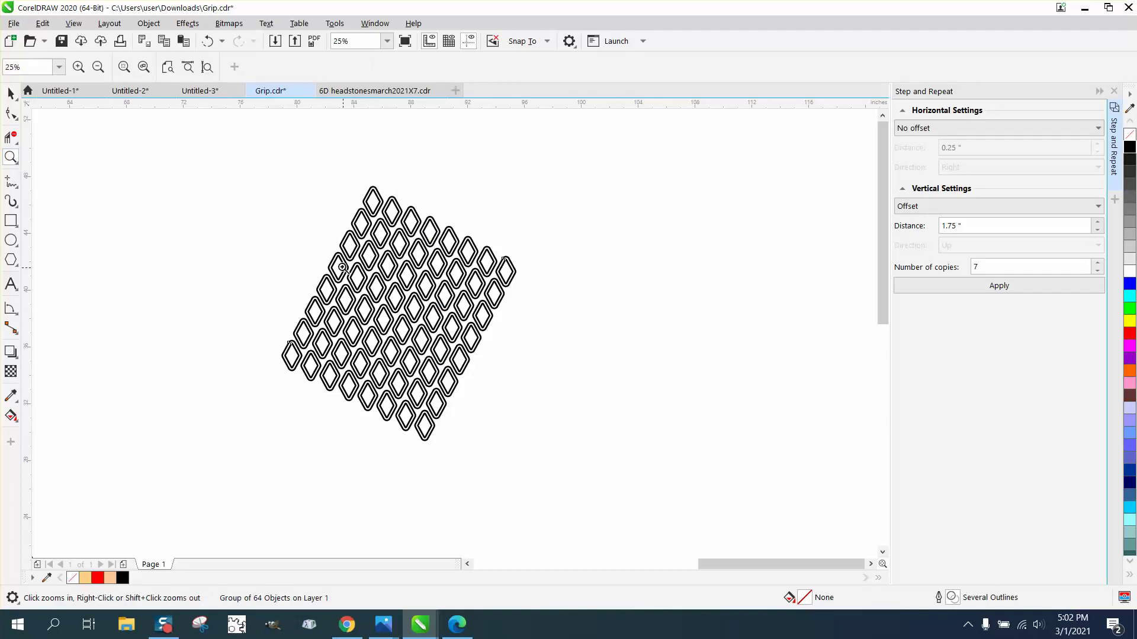
drag(332, 247, 455, 312)
scroll(425, 254, down, 5)
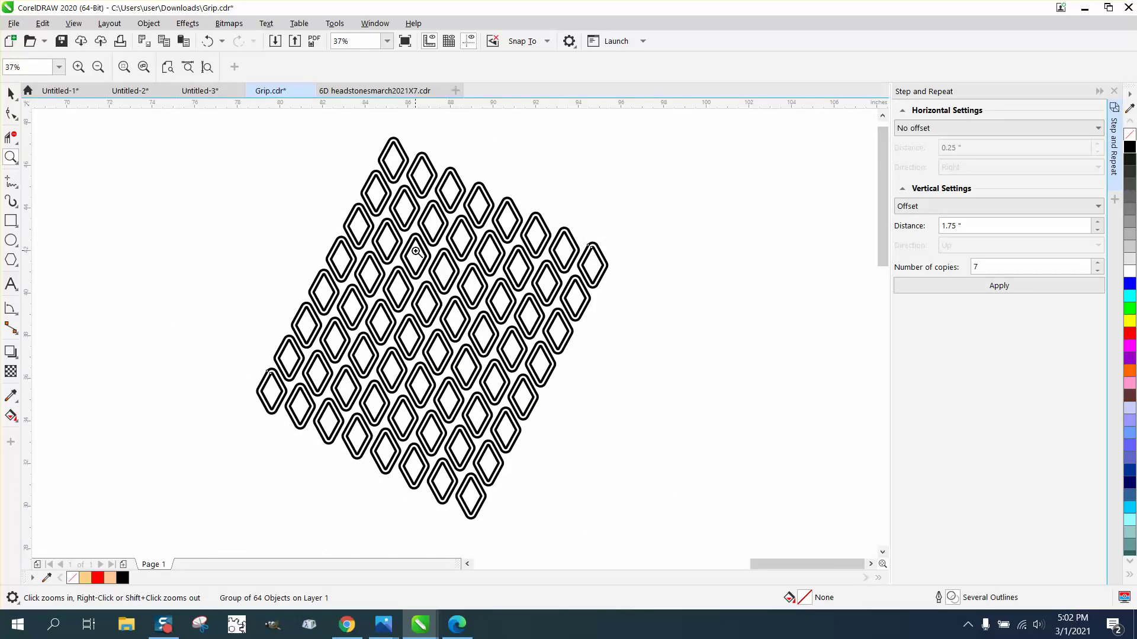
click(11, 93)
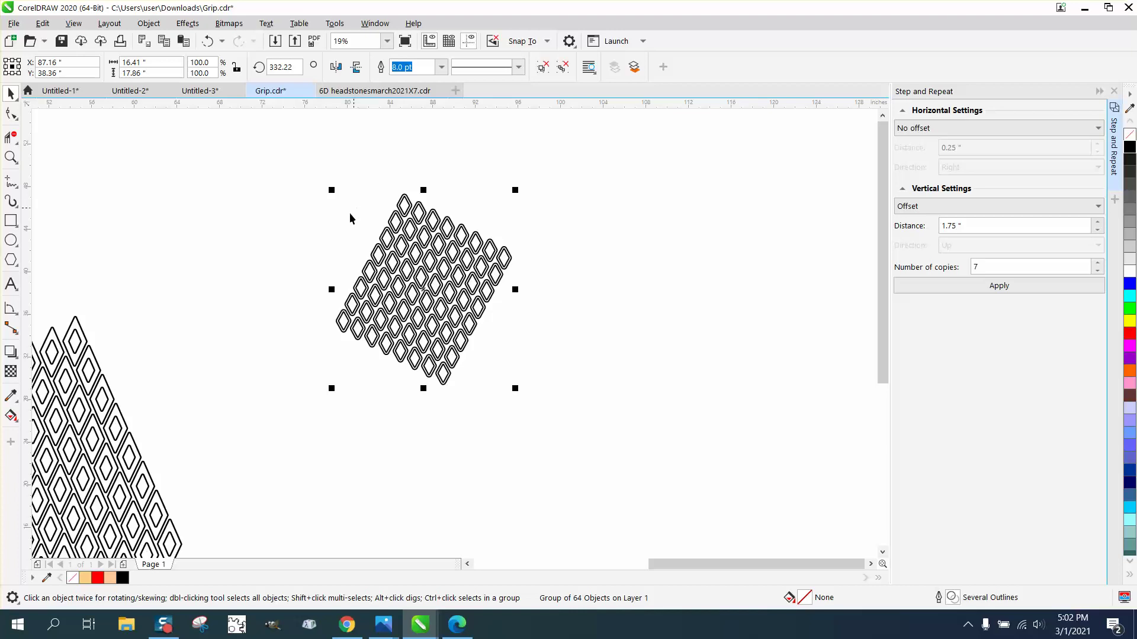
scroll(314, 287, down, 3)
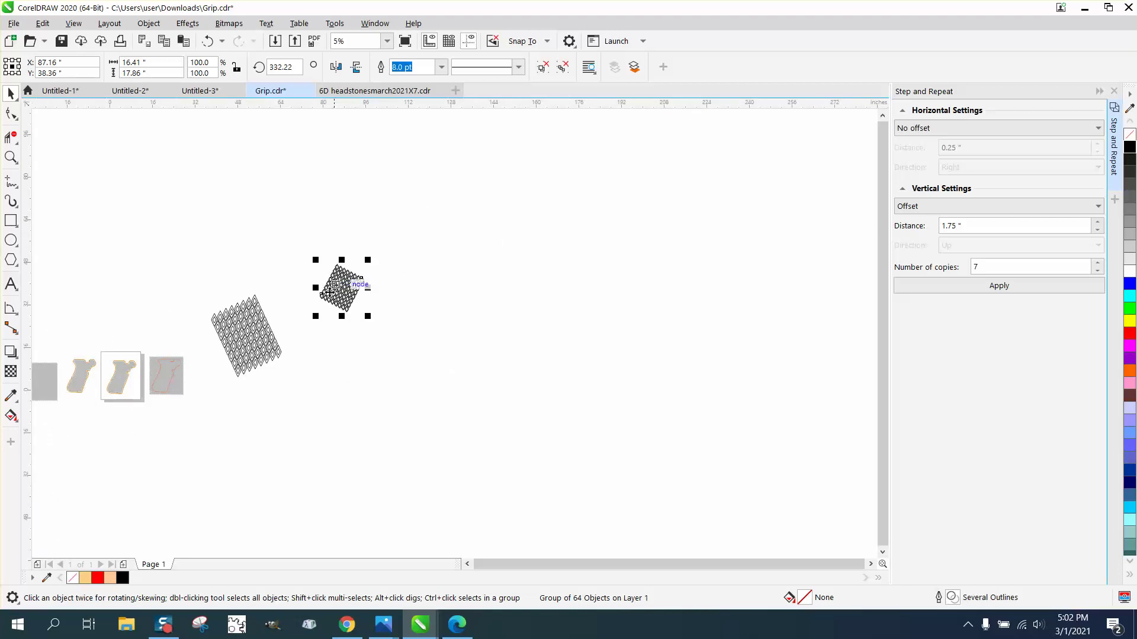
click(11, 157)
click(124, 383)
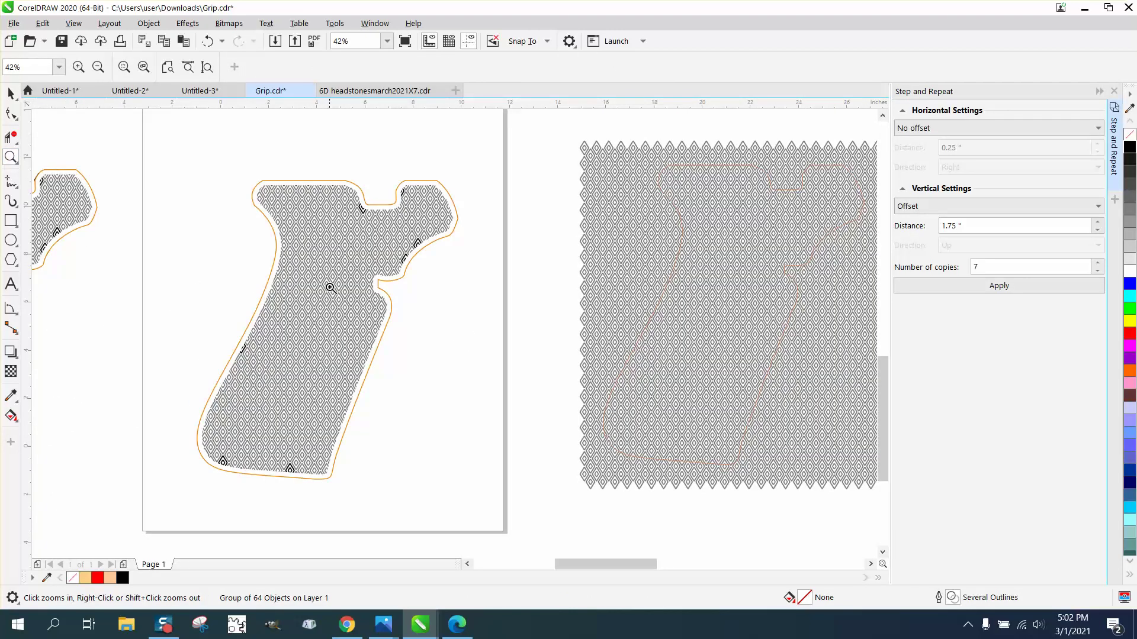
click(423, 282)
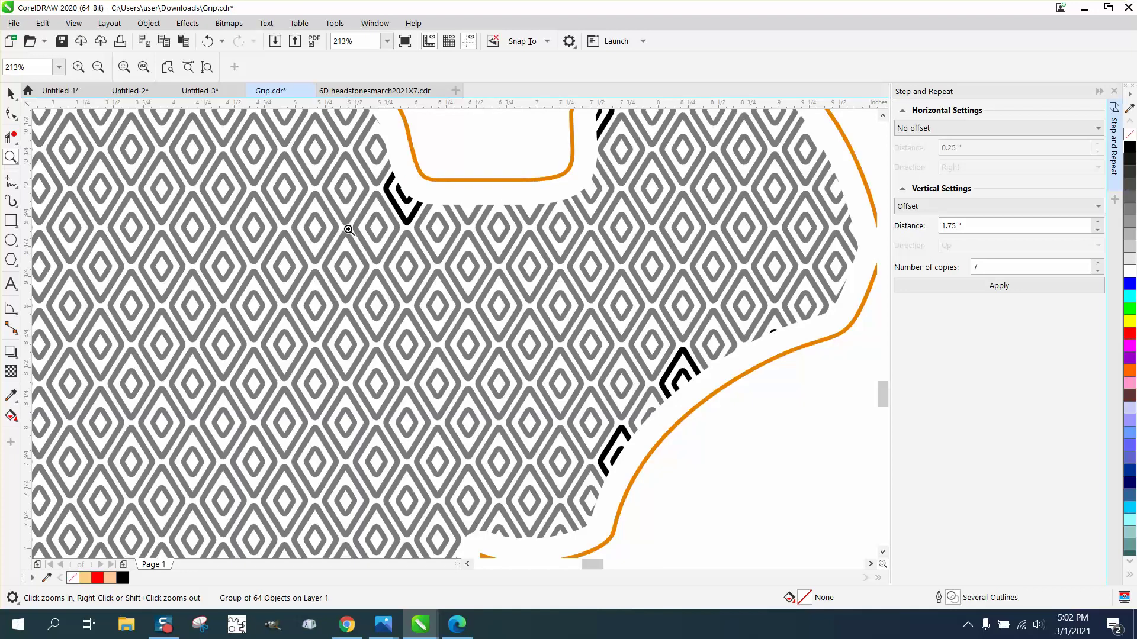
scroll(349, 269, down, 2)
scroll(564, 234, down, 3)
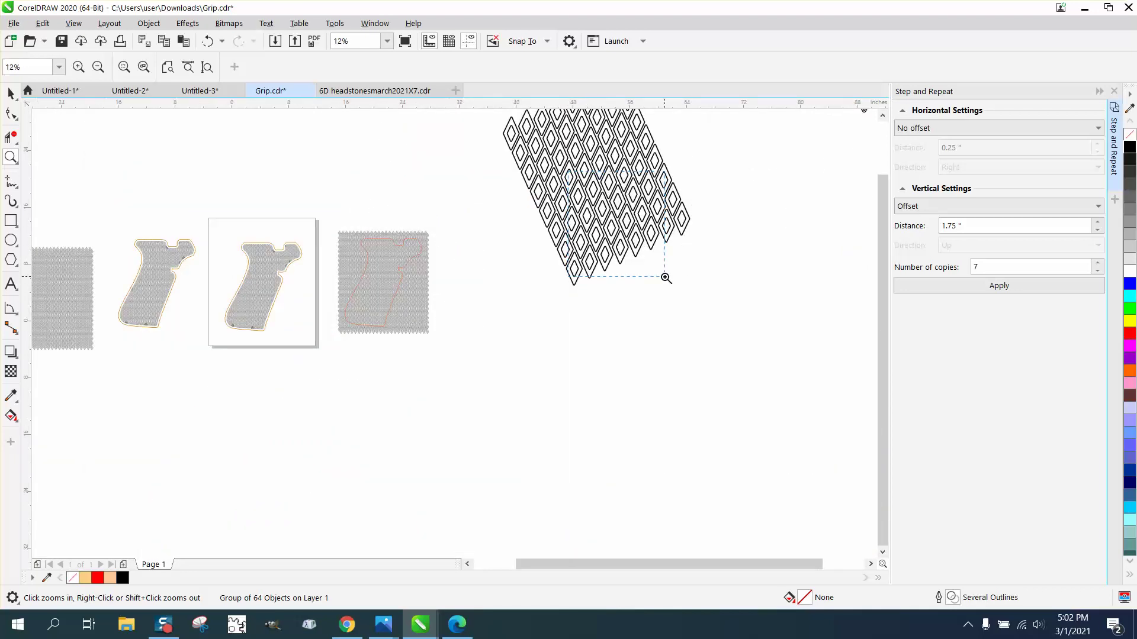
scroll(665, 275, up, 2)
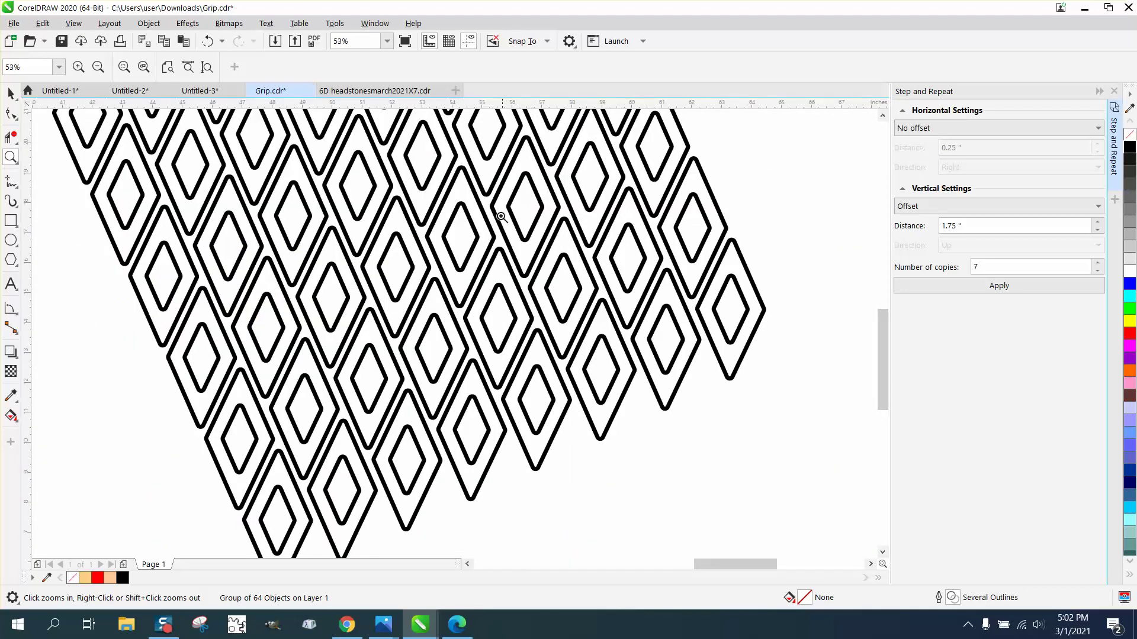
scroll(466, 220, down, 1)
scroll(465, 220, down, 2)
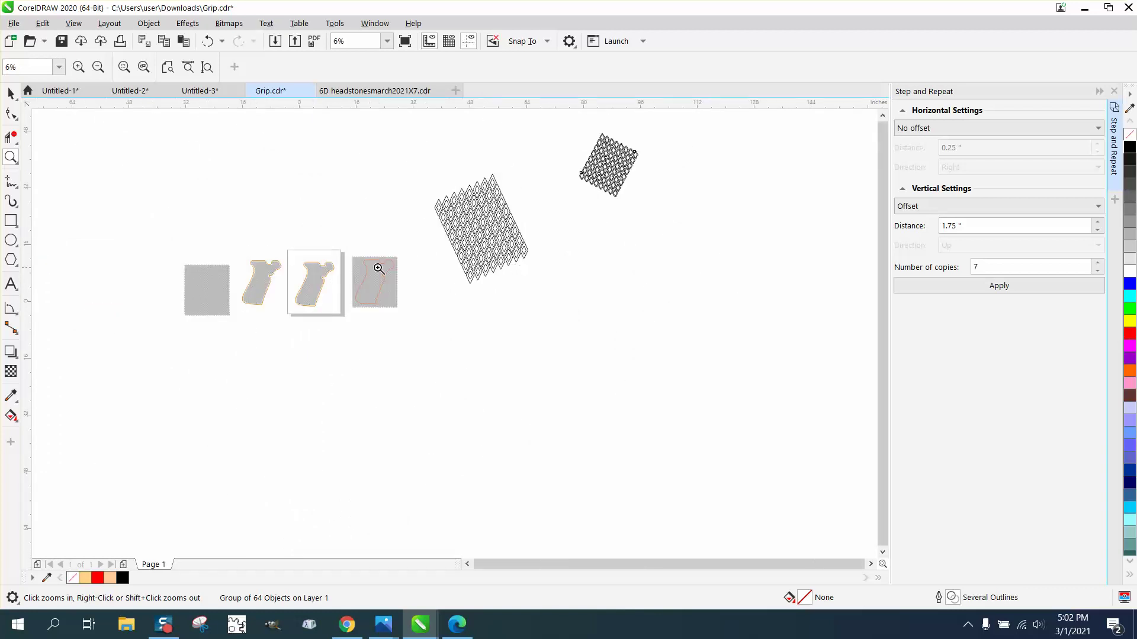
drag(406, 167, 578, 306)
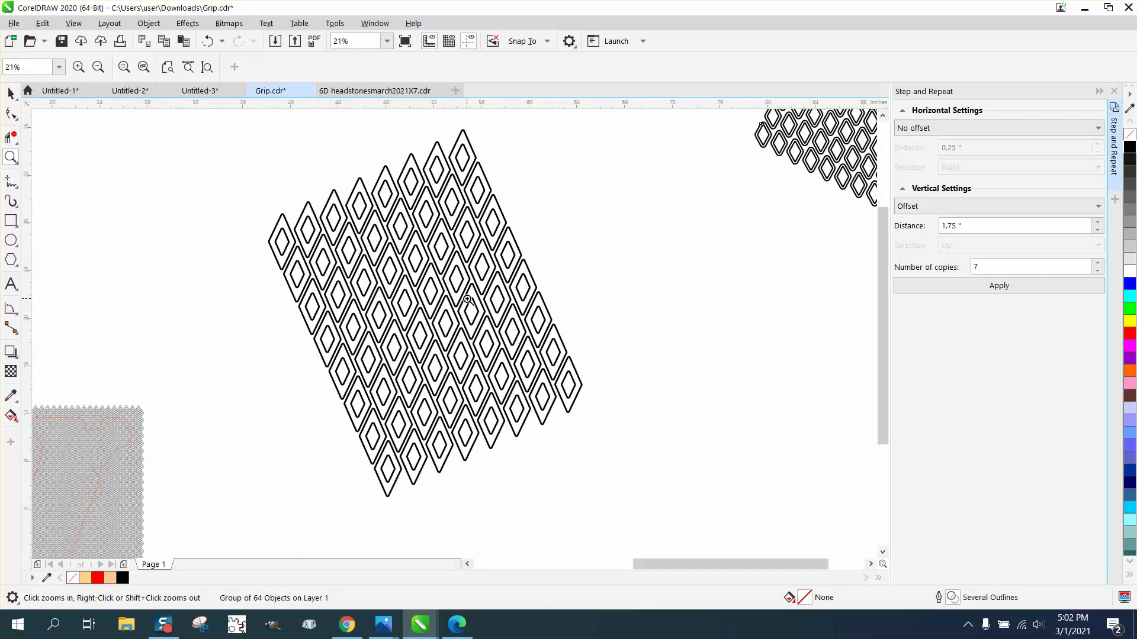